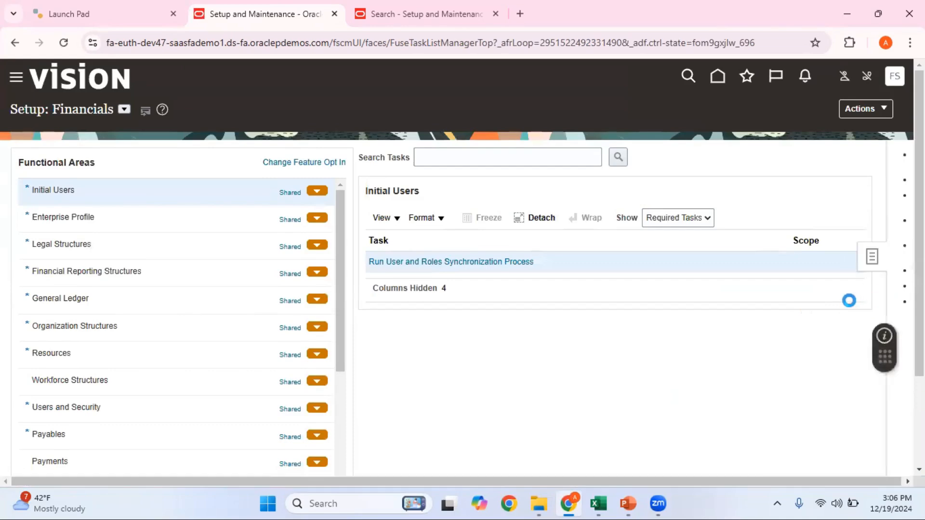
# Bring up the Tasks panel of setup task links on the Setup: Financials page
pyautogui.click(801, 304)
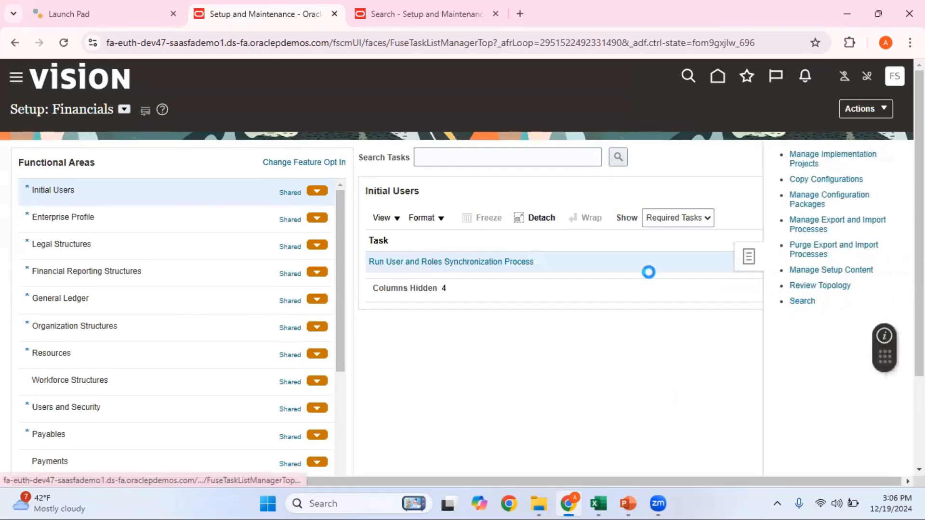
# Search for the Manage Daily Rates task, open it, and show the Daily Rates search page
pyautogui.click(389, 158)
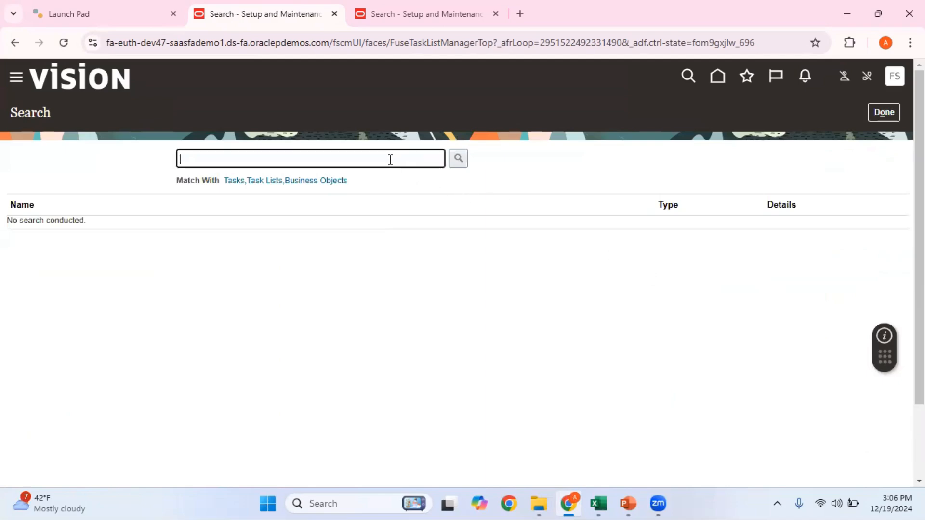
pyautogui.write('Manage Daily Rates')
pyautogui.click(459, 158)
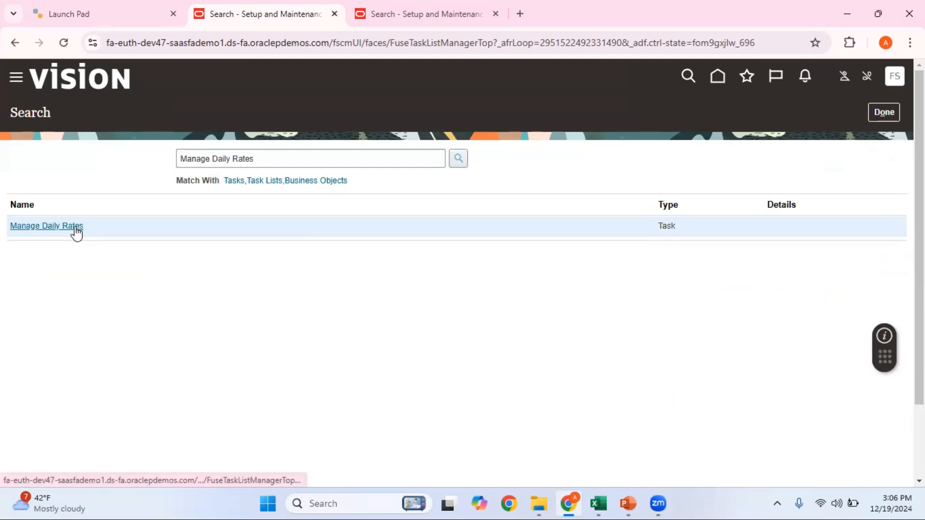
pyautogui.click(73, 227)
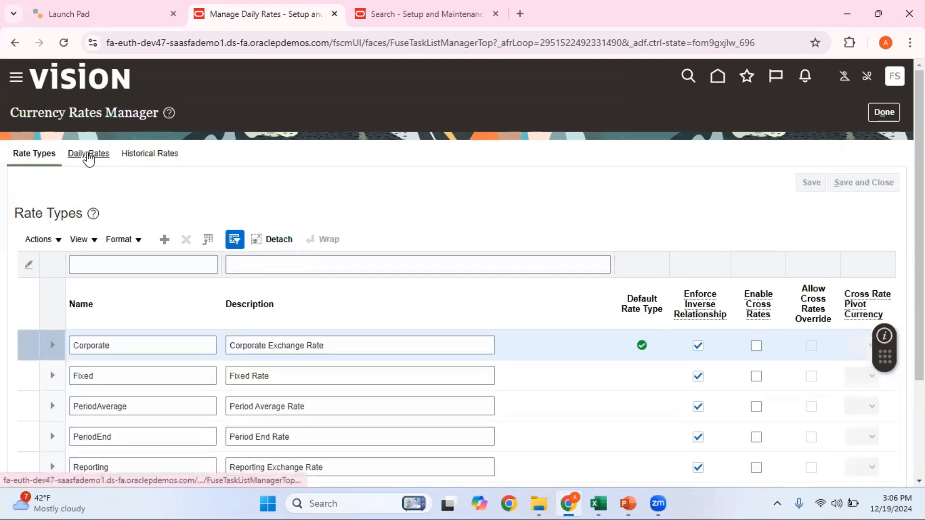
pyautogui.click(88, 154)
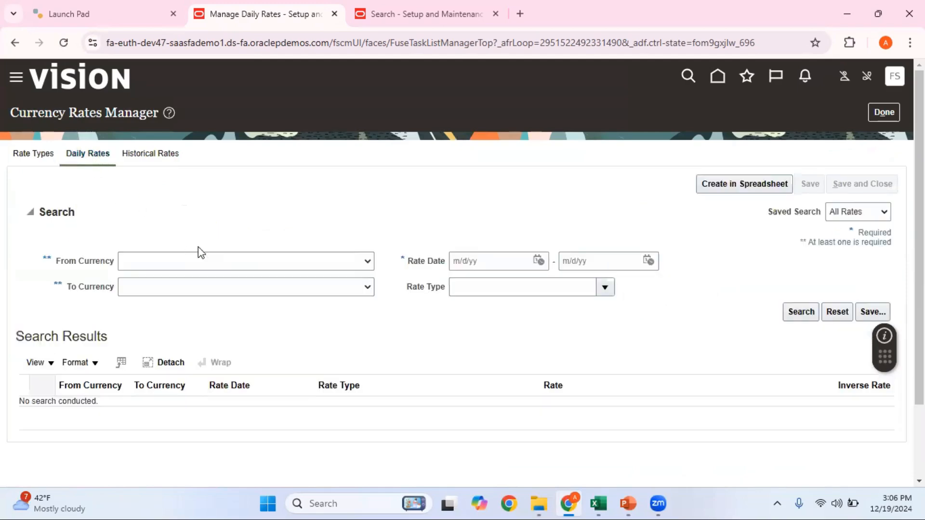
# Set From Currency to INR - Indian Rupee and To Currency to USD - US Dollar
pyautogui.click(298, 274)
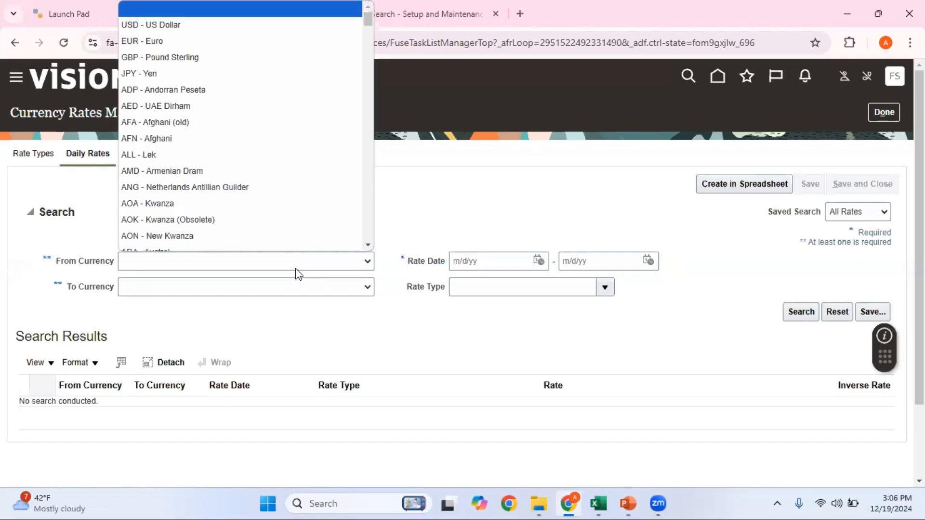
pyautogui.press('i')
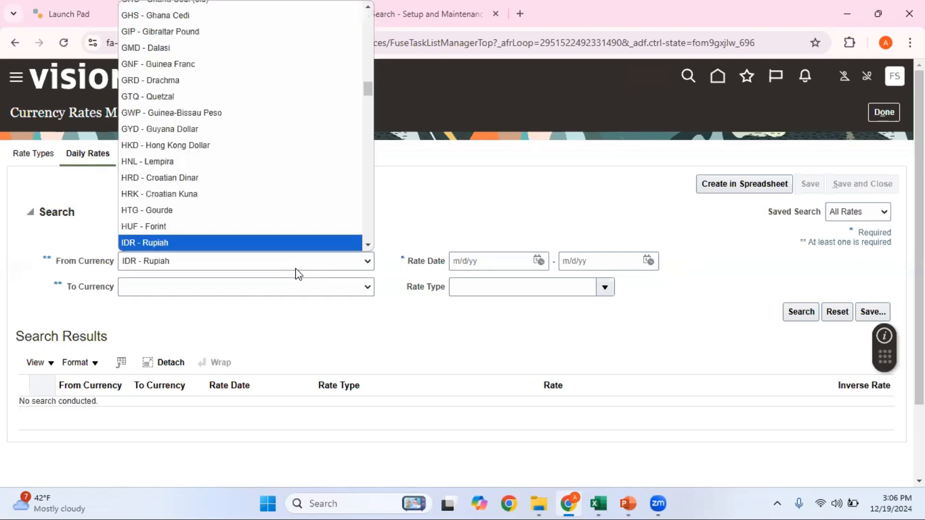
pyautogui.press('e')
pyautogui.press('Down')
pyautogui.press('Down')
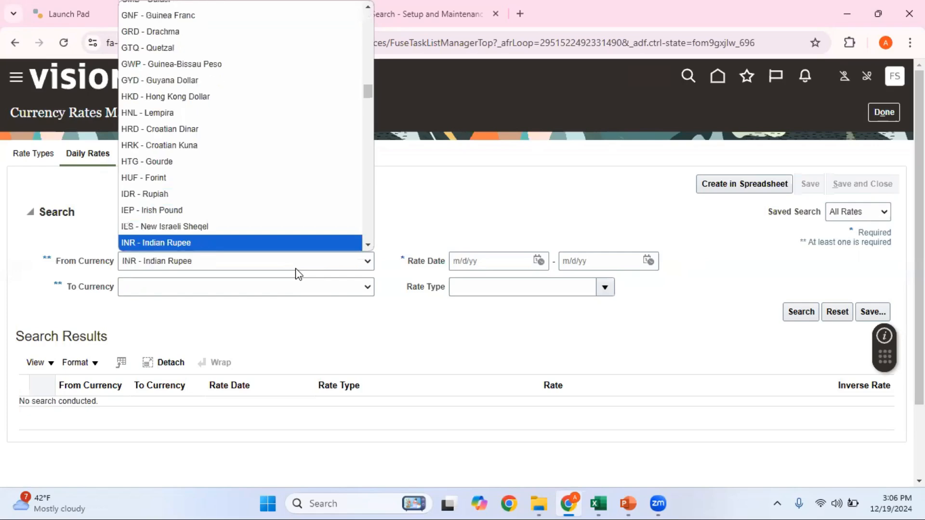
pyautogui.click(235, 246)
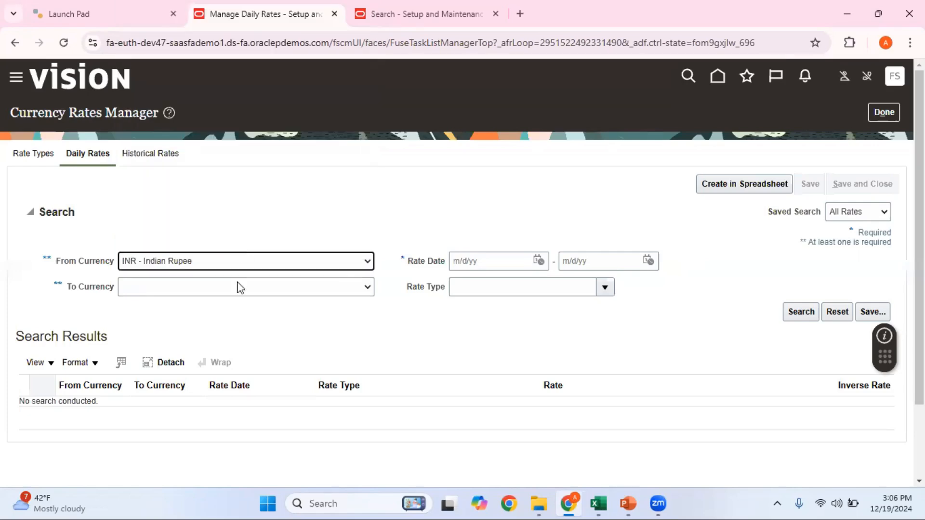
pyautogui.click(240, 289)
pyautogui.press('u')
pyautogui.press('u')
pyautogui.press('u')
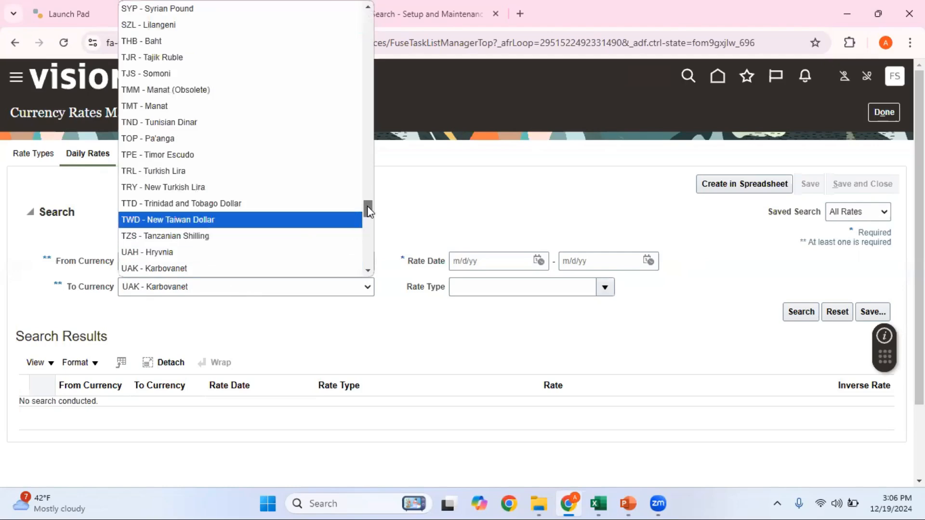
pyautogui.moveTo(367, 207); pyautogui.dragTo(363, 180)
pyautogui.press('u')
pyautogui.press('u')
pyautogui.press('u')
pyautogui.press('u')
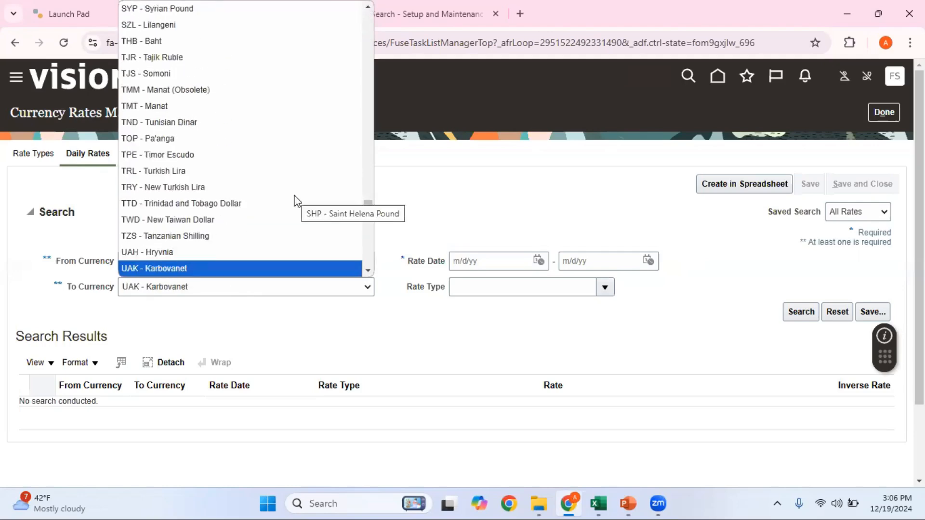
pyautogui.press('u')
pyautogui.press('u')
pyautogui.press('u')
pyautogui.press('u')
pyautogui.press('u')
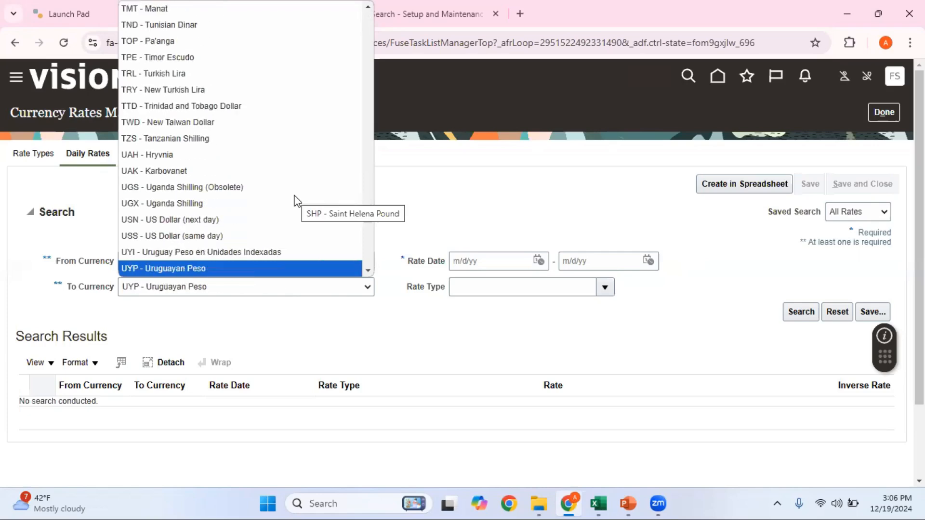
pyautogui.press('u')
pyautogui.press('u')
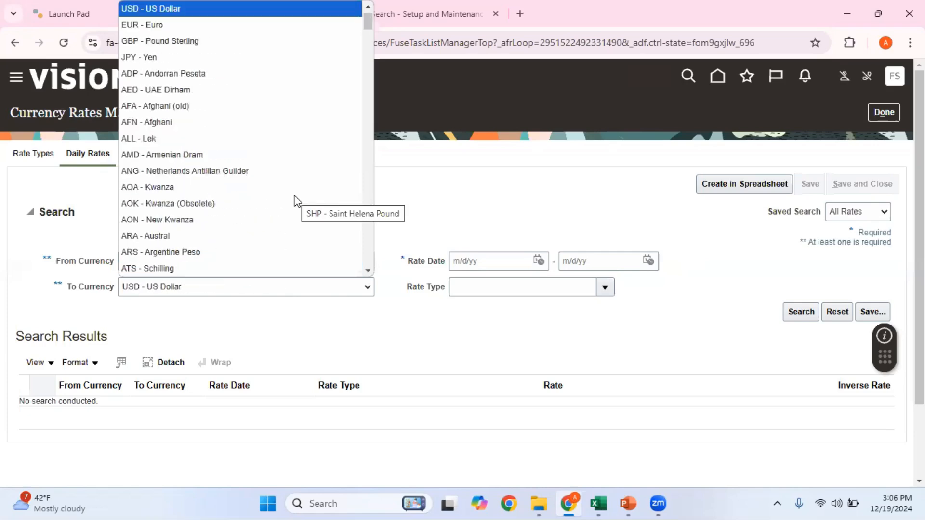
pyautogui.click(126, 10)
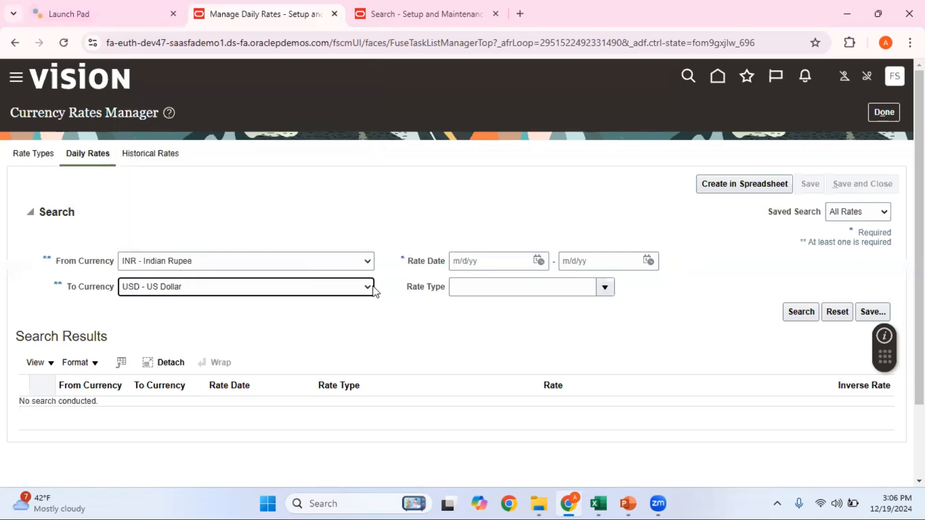
# Set the rate date range from 11/15/24 to 11/30/24
pyautogui.click(539, 262)
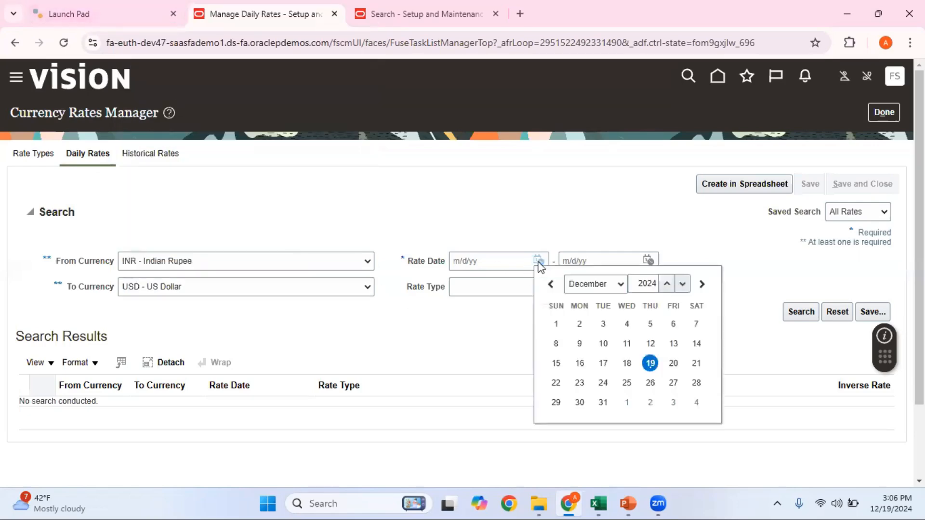
pyautogui.click(551, 285)
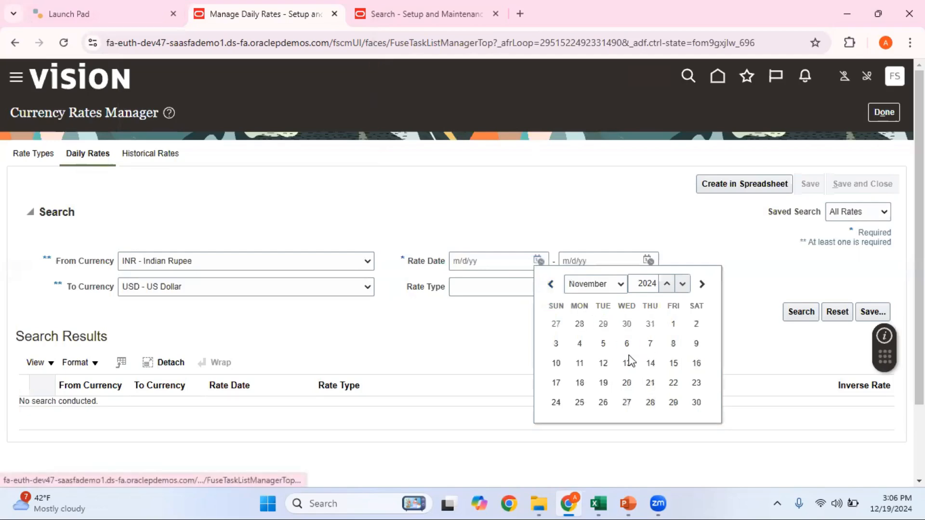
pyautogui.click(673, 363)
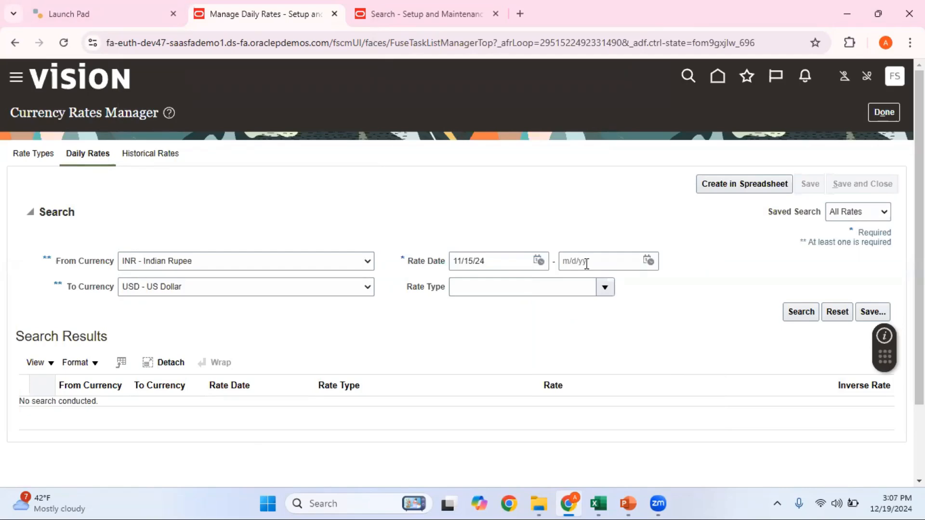
pyautogui.click(649, 262)
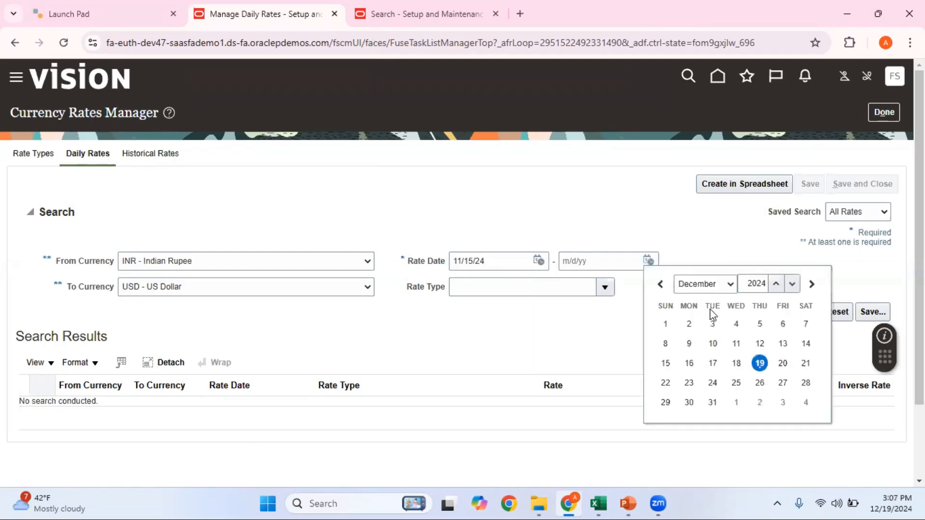
pyautogui.click(660, 284)
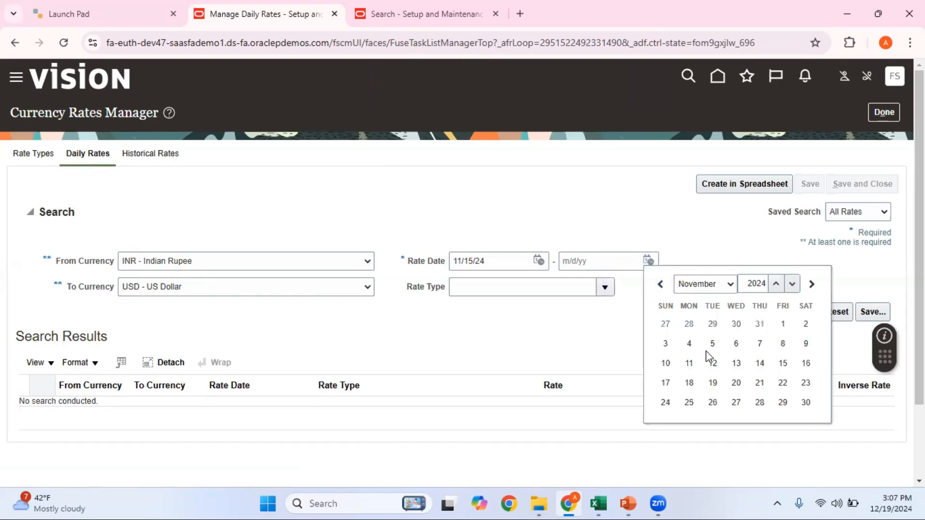
pyautogui.click(805, 403)
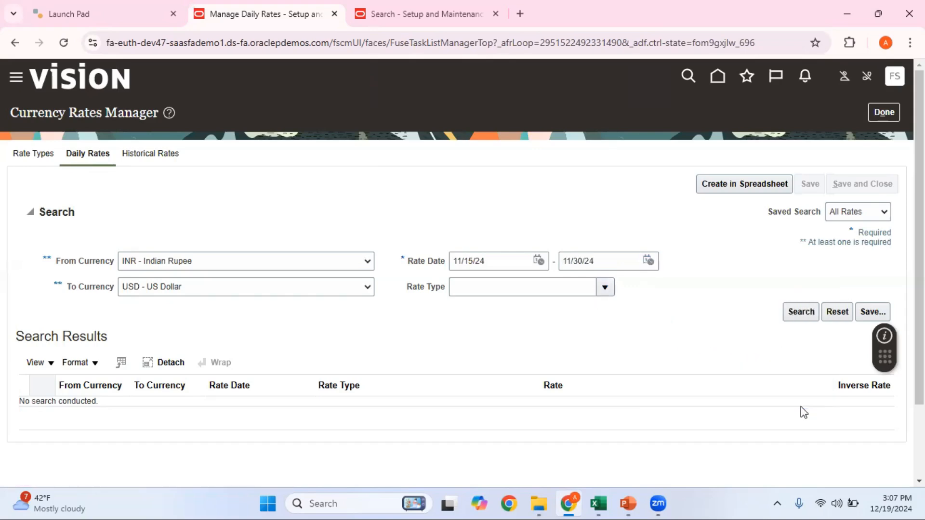
pyautogui.click(605, 288)
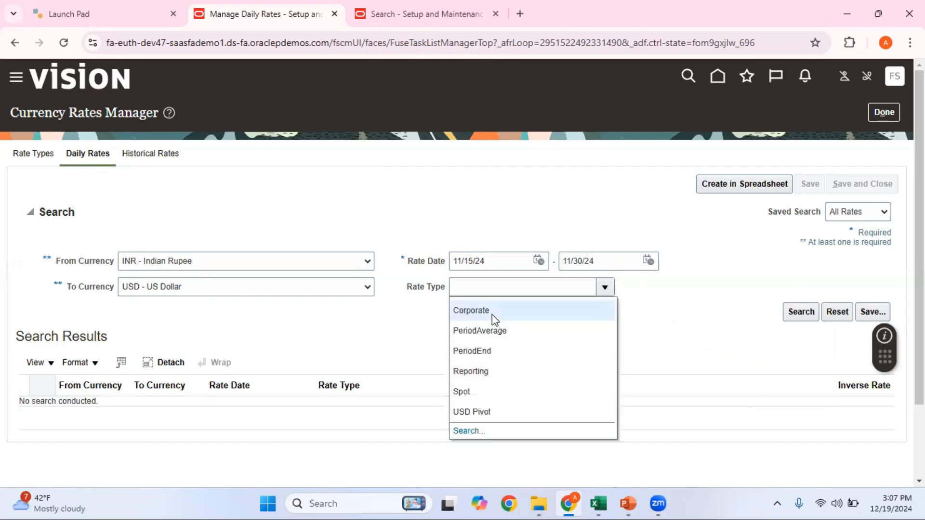
# Choose Corporate rate type and review the INR-to-USD results, each at inverse rate 83.1218
pyautogui.click(492, 312)
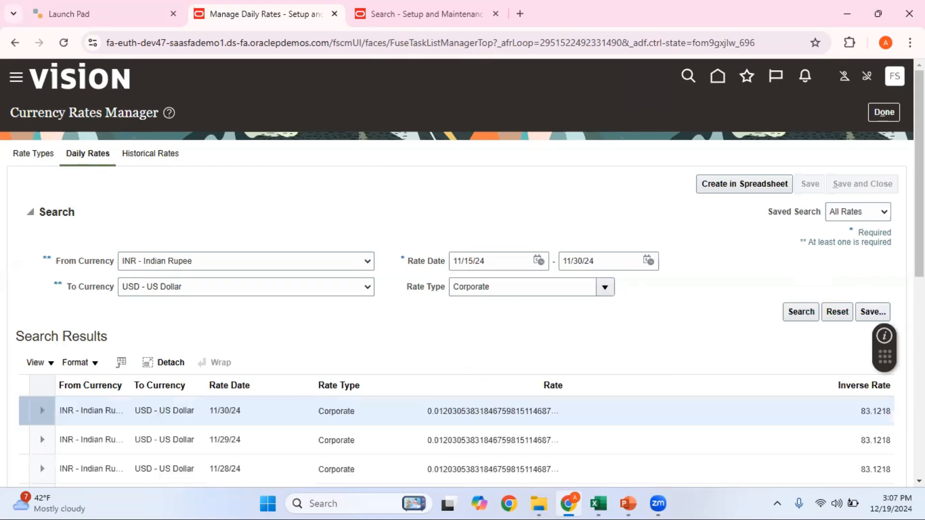
pyautogui.scroll(-4, 632, 309)
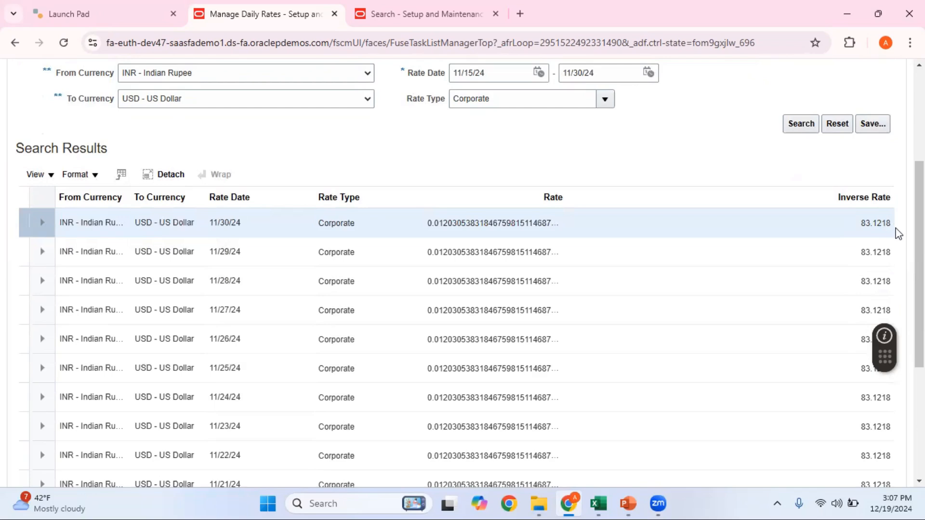
pyautogui.scroll(-2, 462, 270)
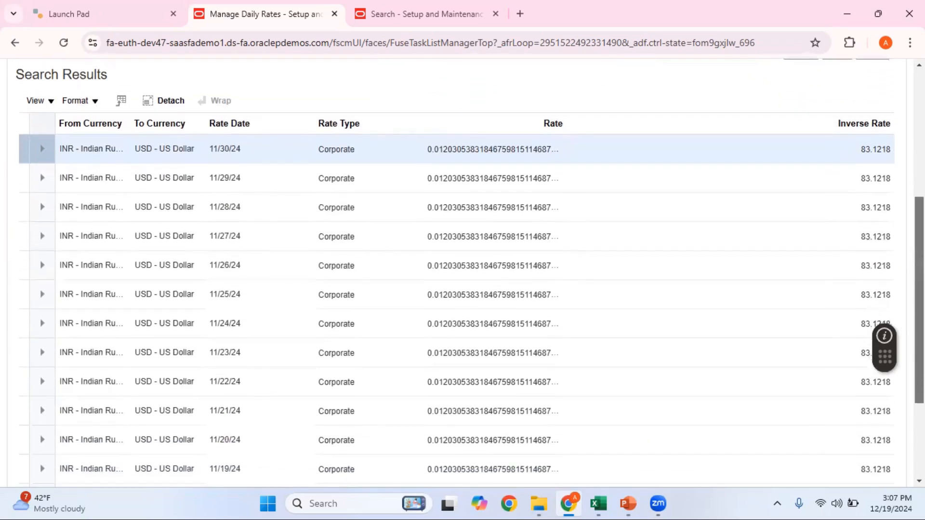
pyautogui.scroll(-3, 895, 422)
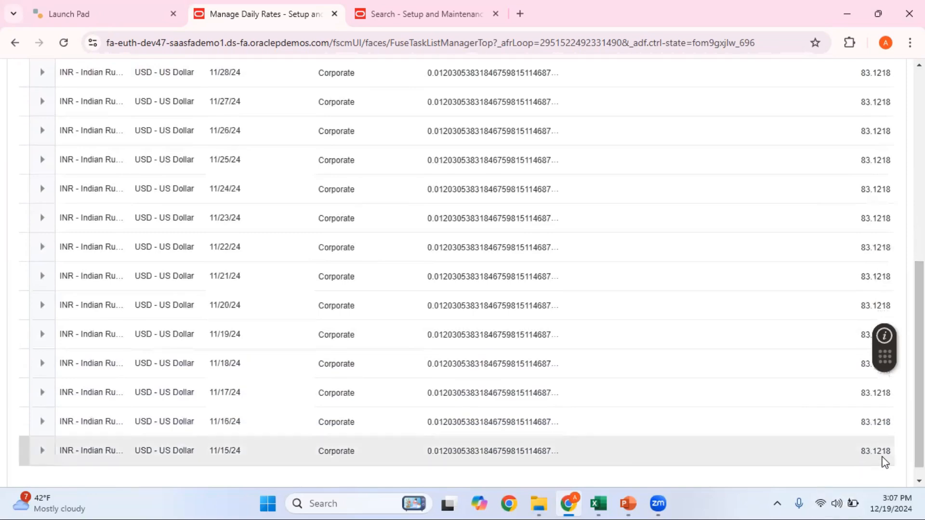
pyautogui.moveTo(600, 503)
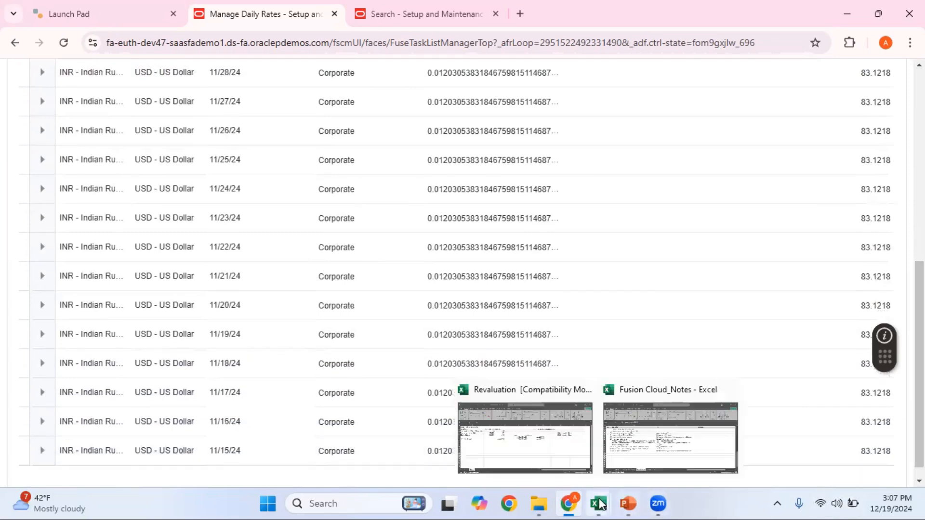
pyautogui.click(576, 440)
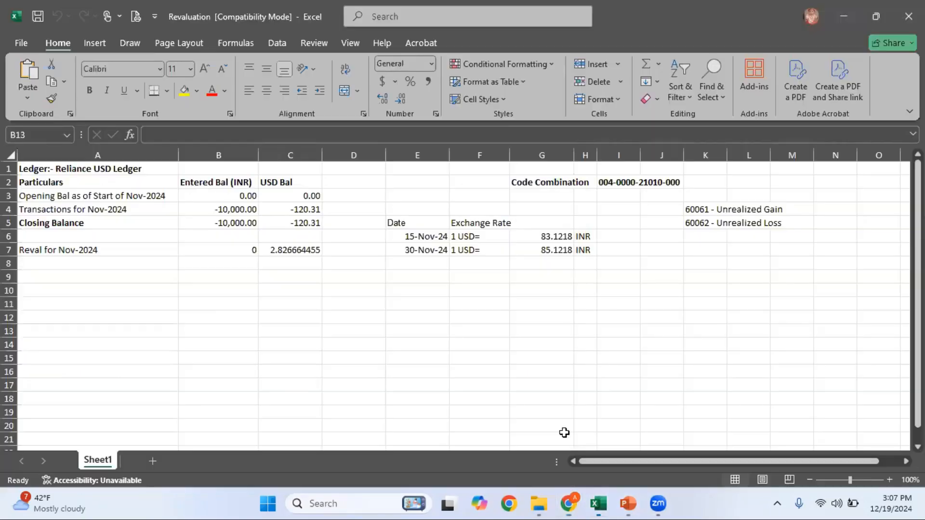
pyautogui.click(554, 237)
pyautogui.click(557, 248)
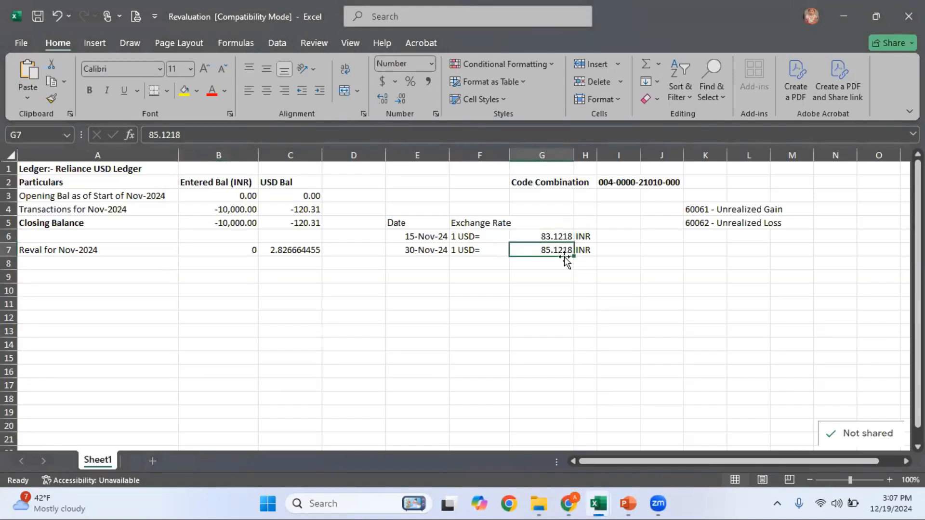
pyautogui.hotkey('alt', 'Tab')
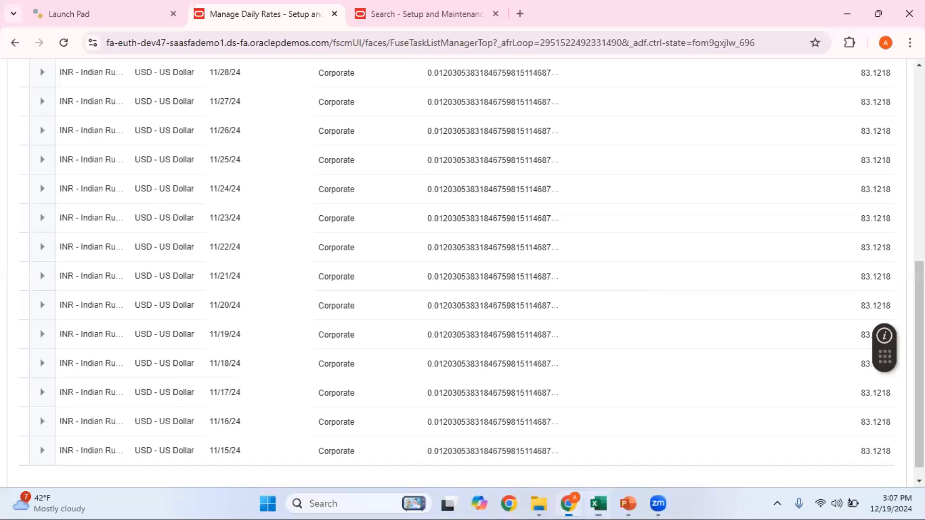
# Download the CreateDailyRates.xlsx spreadsheet and open it in Excel
pyautogui.scroll(10, 768, 199)
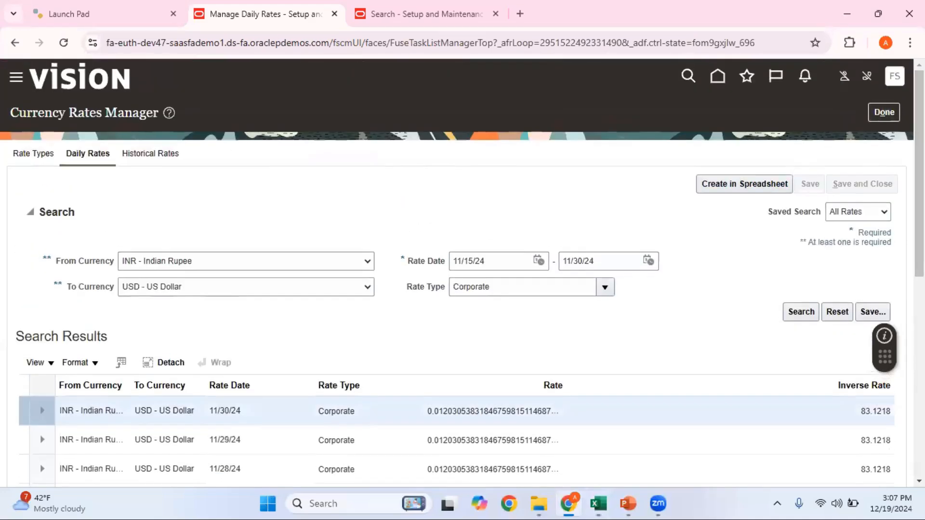
pyautogui.scroll(-1, 873, 198)
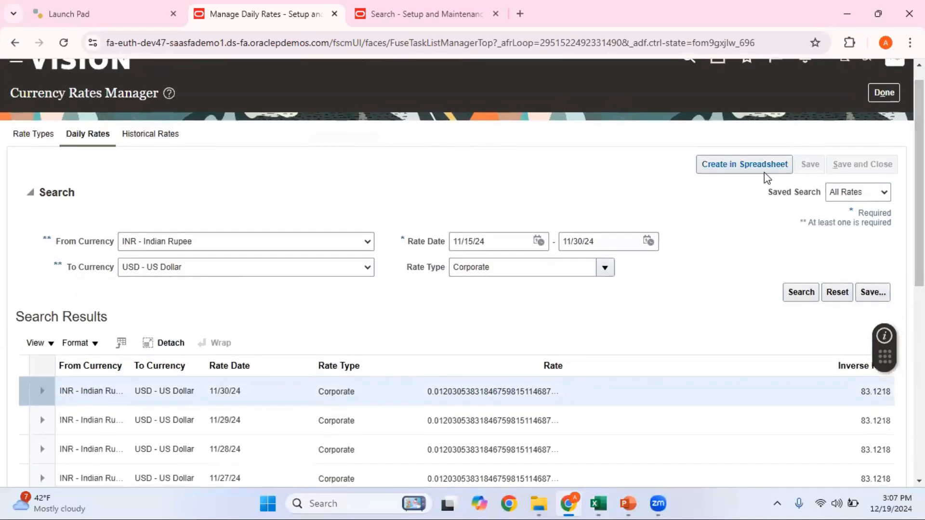
pyautogui.click(745, 166)
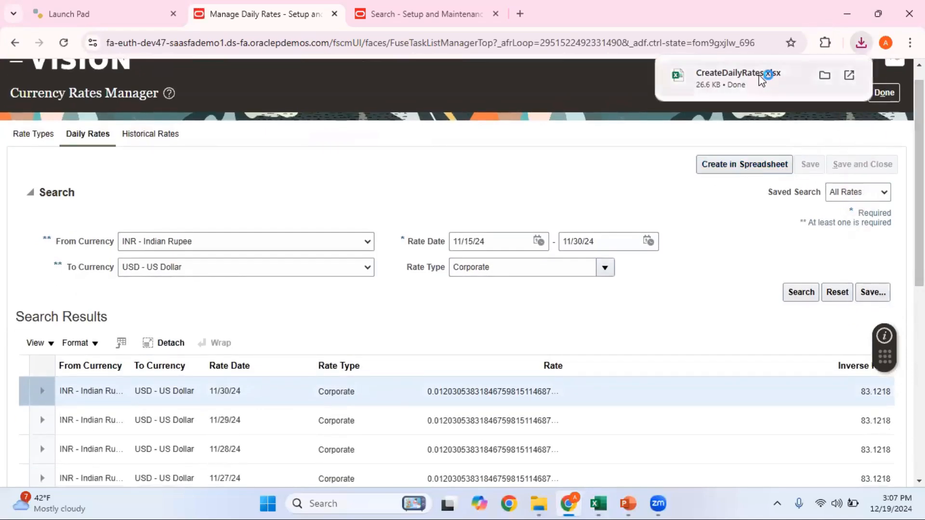
pyautogui.click(761, 78)
pyautogui.click(455, 318)
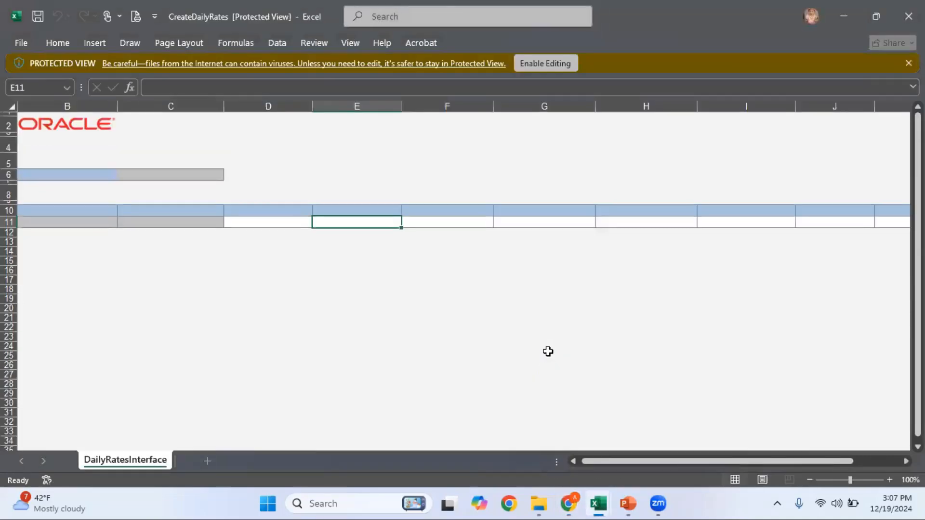
# Enable editing, connect to Oracle, and sign in with the user ID and password
pyautogui.click(551, 65)
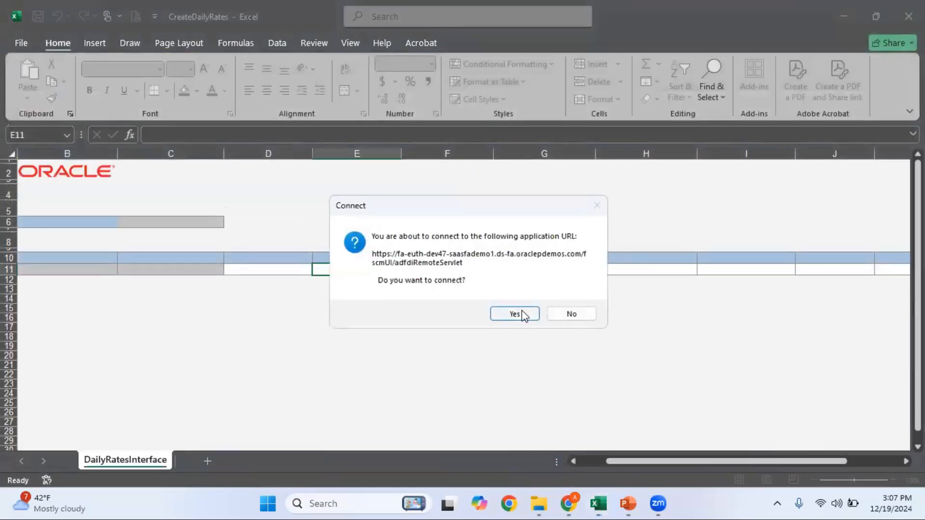
pyautogui.click(515, 313)
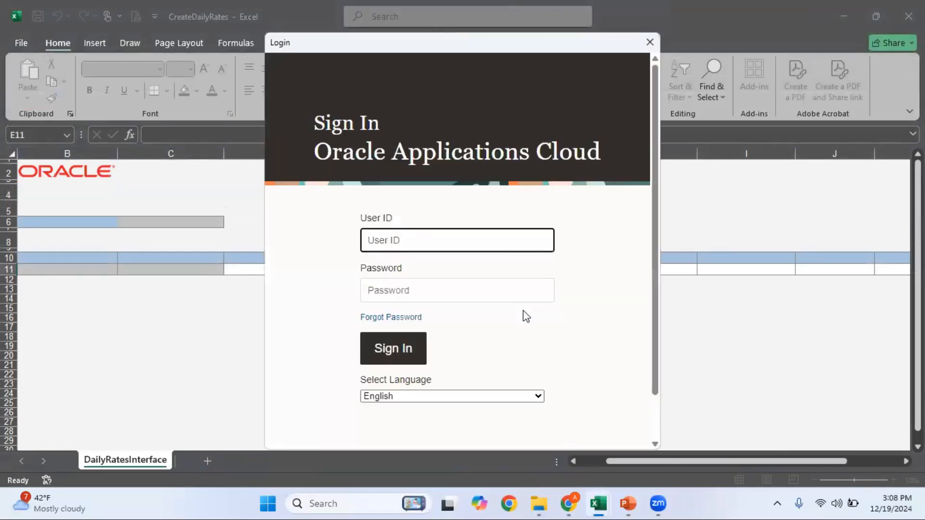
pyautogui.write('fas30.student')
pyautogui.press('Tab')
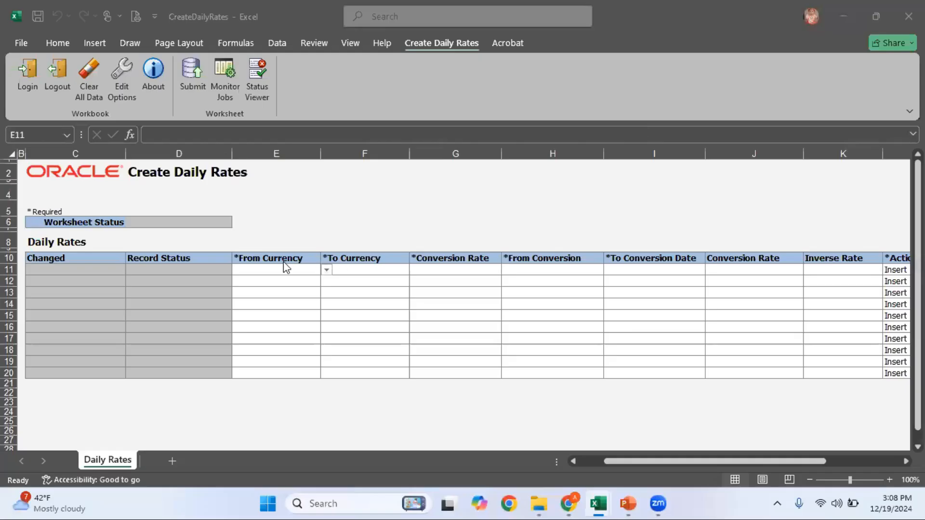
pyautogui.click(282, 269)
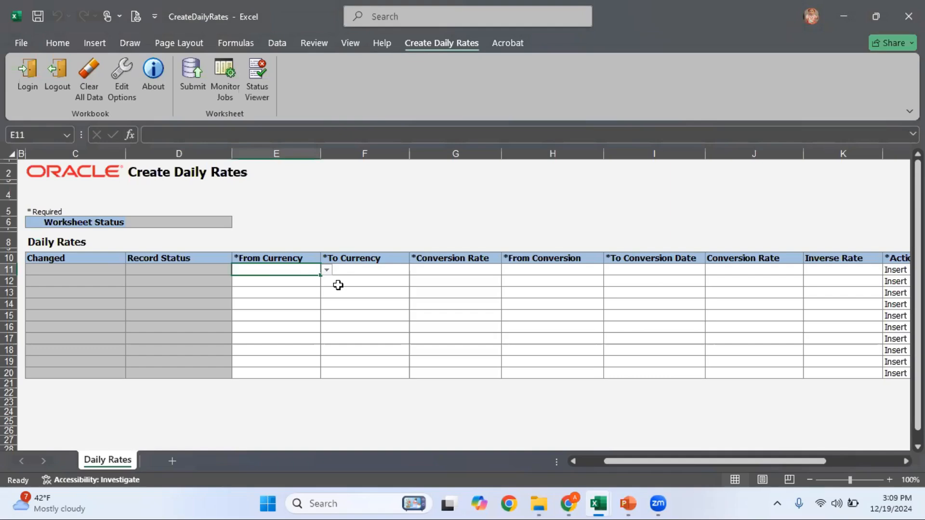
# Enter USD as From Currency, INR as To Currency, and Corporate as the rate type
pyautogui.write('USD')
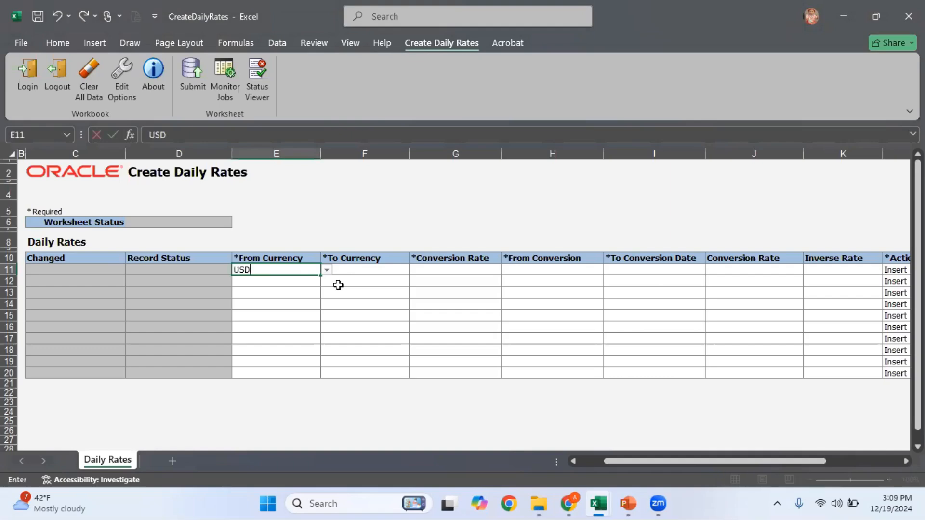
pyautogui.press('Tab')
pyautogui.write('INR')
pyautogui.press('Tab')
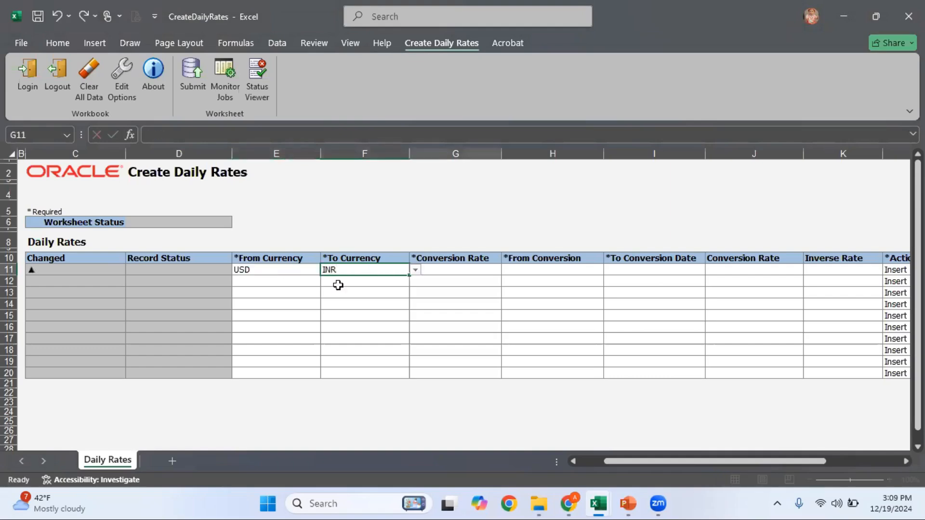
pyautogui.click(506, 271)
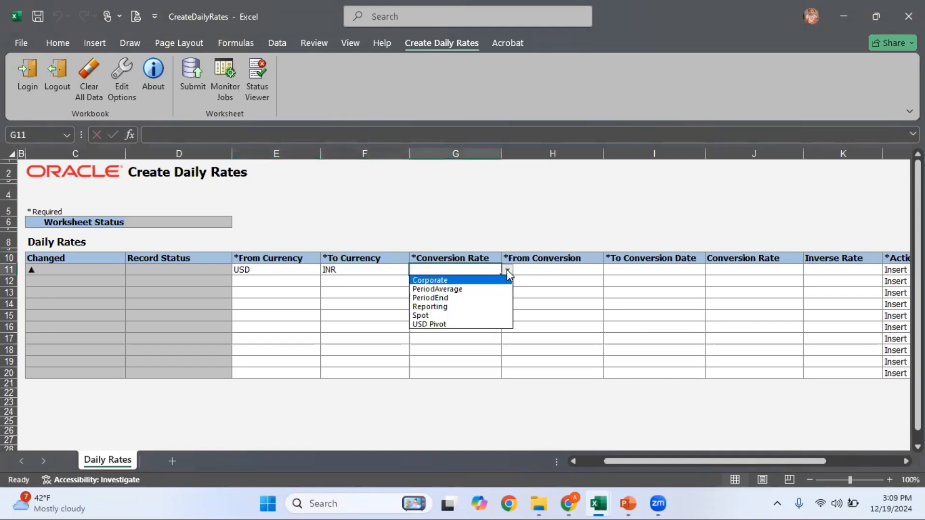
pyautogui.click(476, 280)
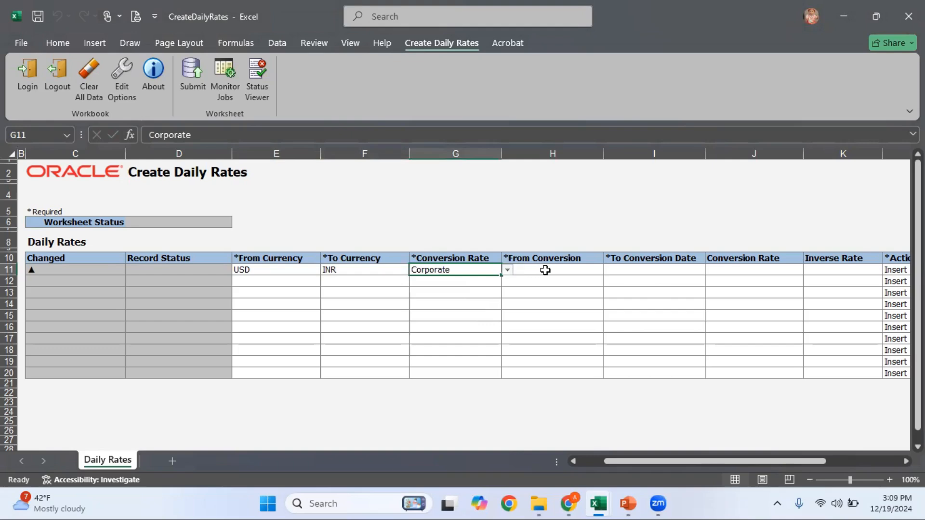
pyautogui.click(545, 269)
# Widen columns H and I and set both conversion dates to 11/30/2024
pyautogui.moveTo(603, 159); pyautogui.dragTo(626, 158)
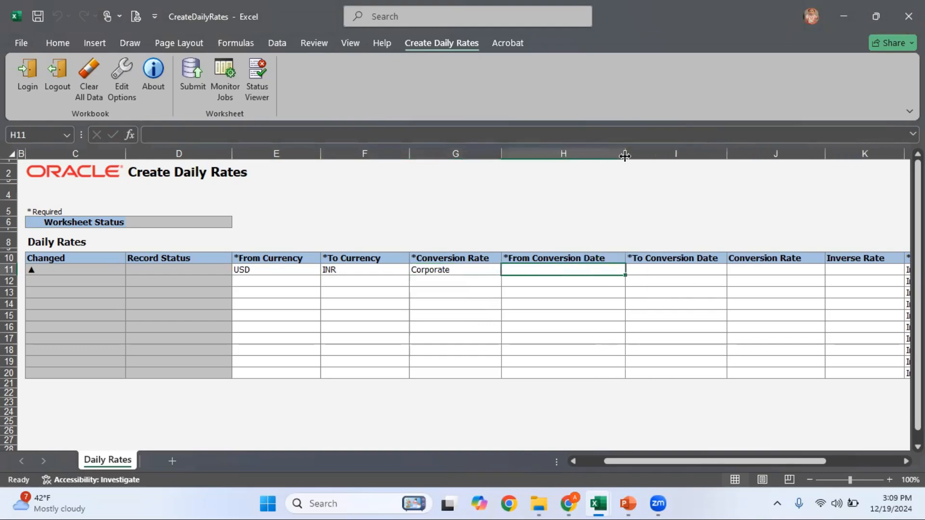
pyautogui.moveTo(728, 153); pyautogui.dragTo(746, 153)
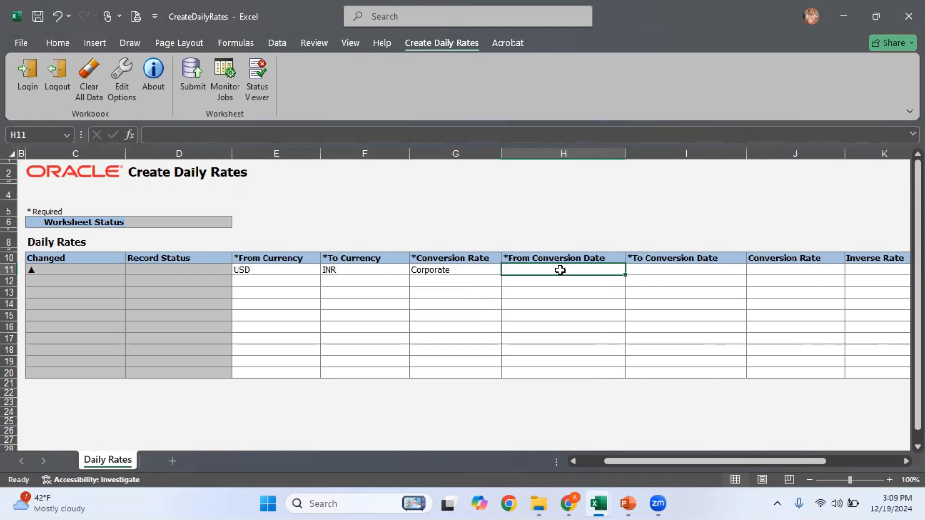
pyautogui.write('11/30/2024')
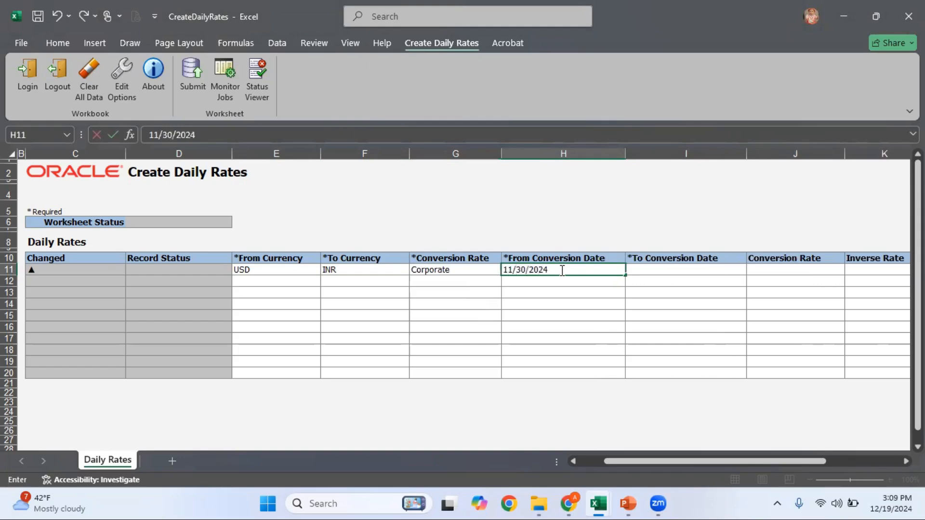
pyautogui.click(562, 270)
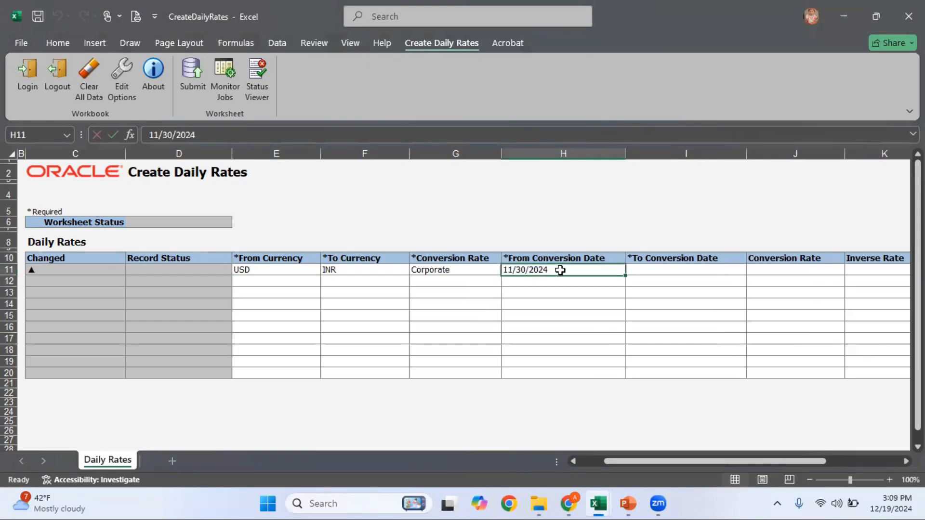
pyautogui.hotkey('ctrl', 'c')
pyautogui.press('Right')
pyautogui.press('Return')
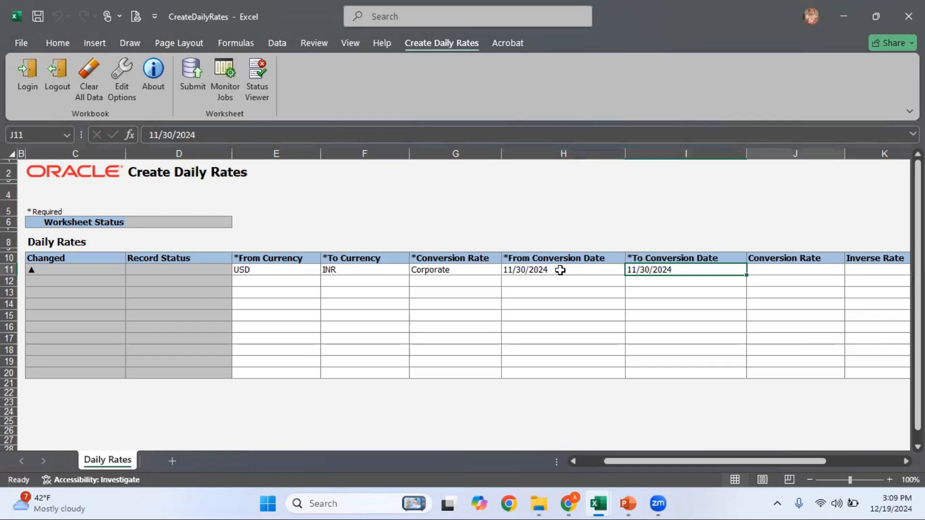
pyautogui.press('Right')
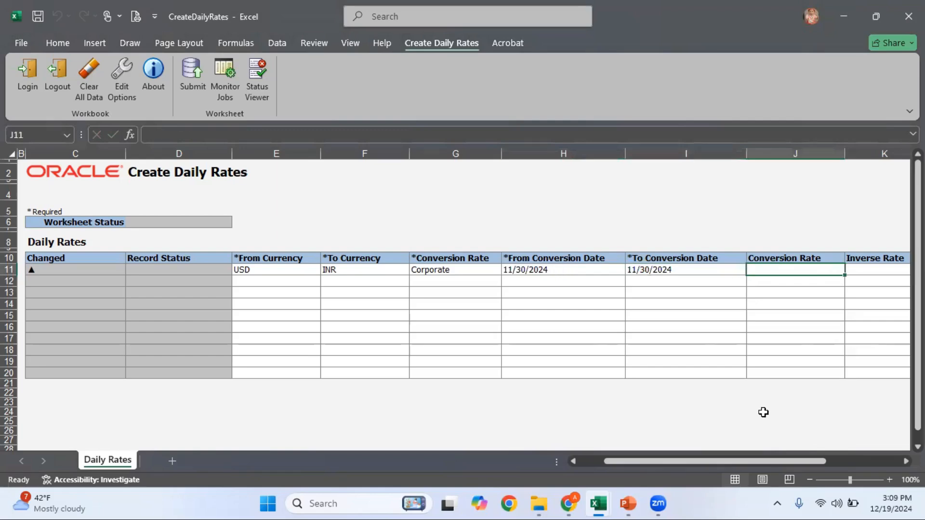
# Enter conversion rate 85.1218, checked against the Revaluation workbook, and keep Insert as the action
pyautogui.moveTo(598, 503)
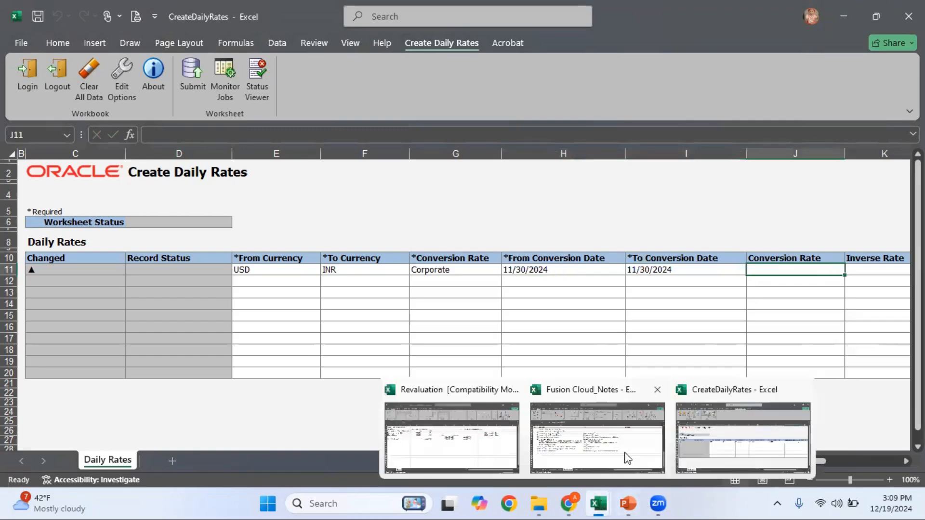
pyautogui.click(520, 458)
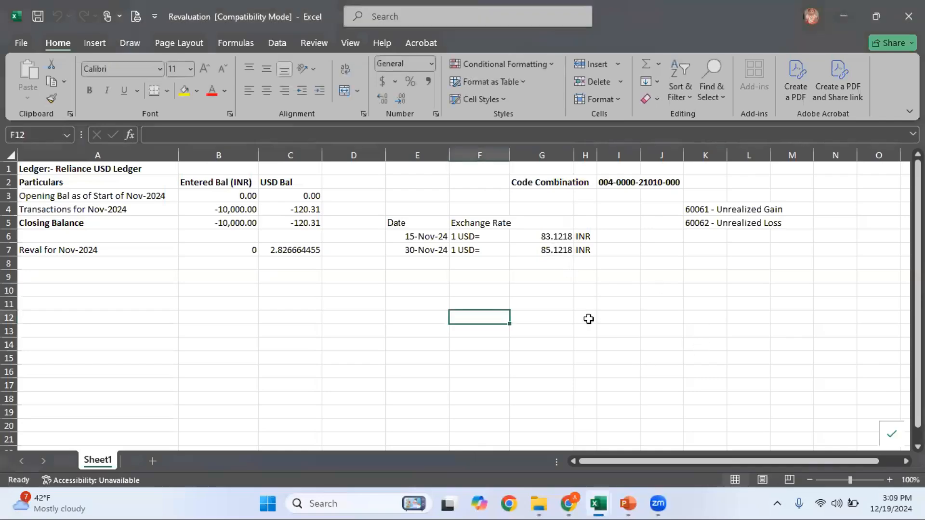
pyautogui.hotkey('alt', 'Tab')
pyautogui.write('85.121')
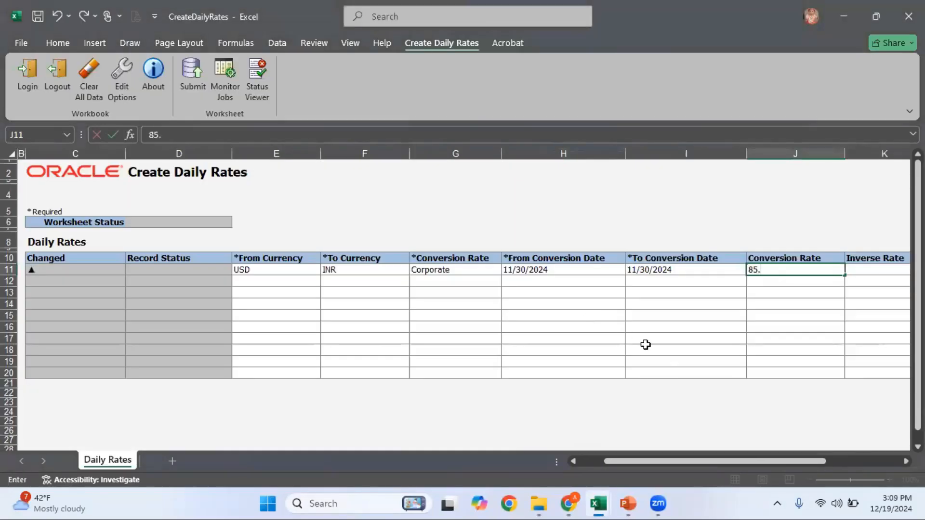
pyautogui.press('Tab')
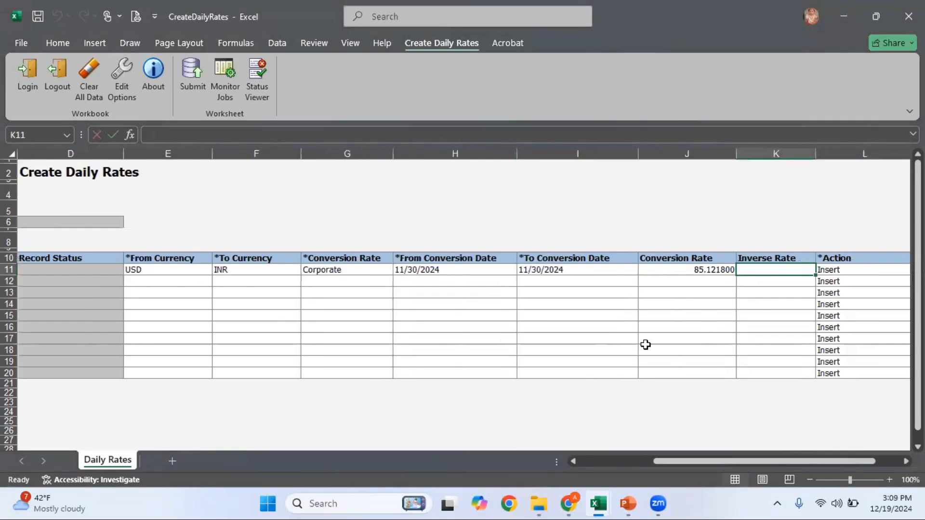
pyautogui.press('Tab')
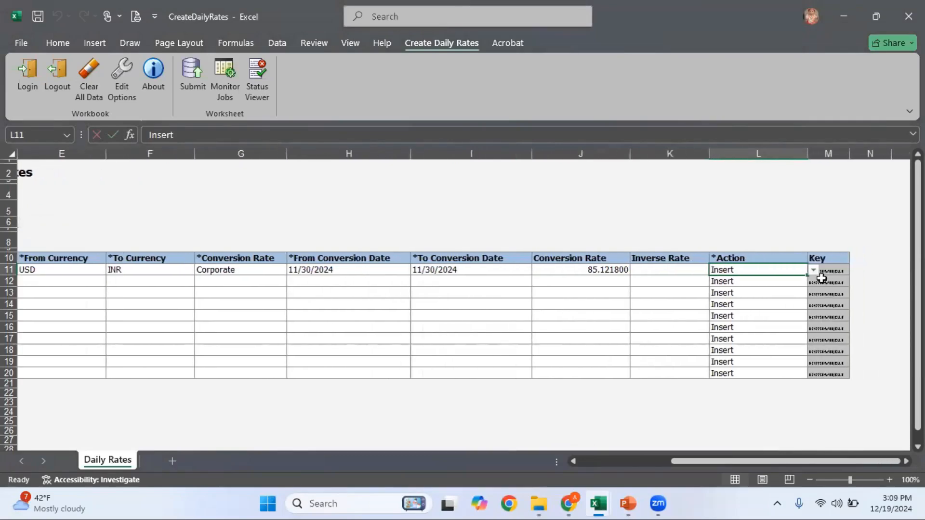
pyautogui.click(813, 271)
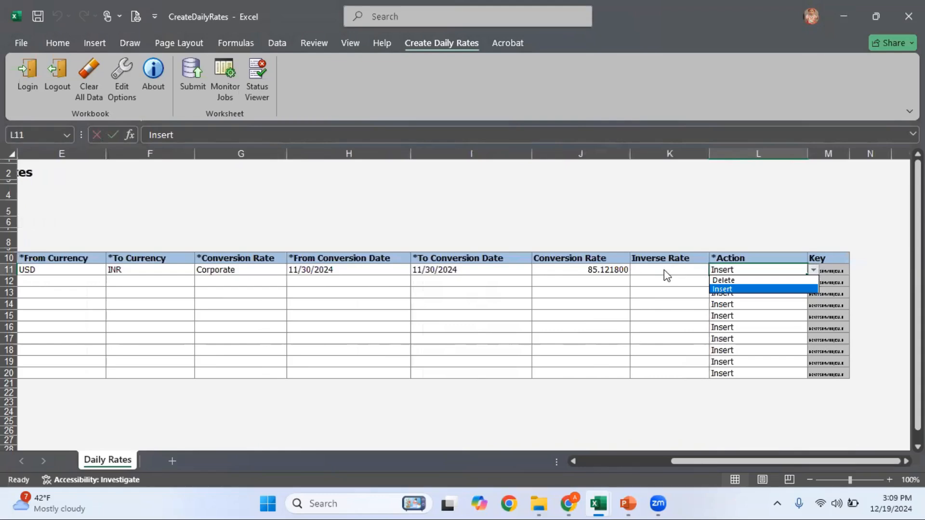
pyautogui.click(595, 271)
pyautogui.press('Left')
pyautogui.press('Left')
pyautogui.press('Left')
pyautogui.press('Left')
pyautogui.press('Left')
pyautogui.press('Left')
pyautogui.press('Left')
pyautogui.press('Left')
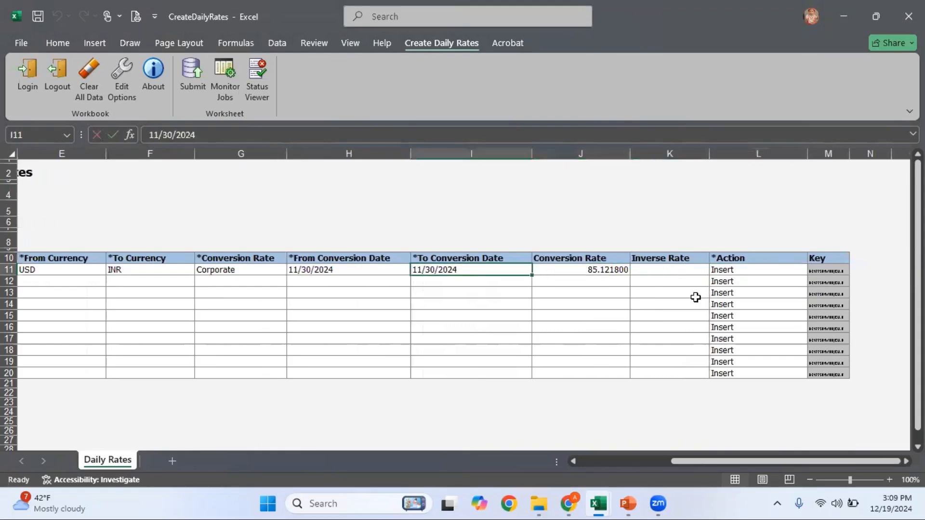
pyautogui.press('Right')
pyautogui.press('Right')
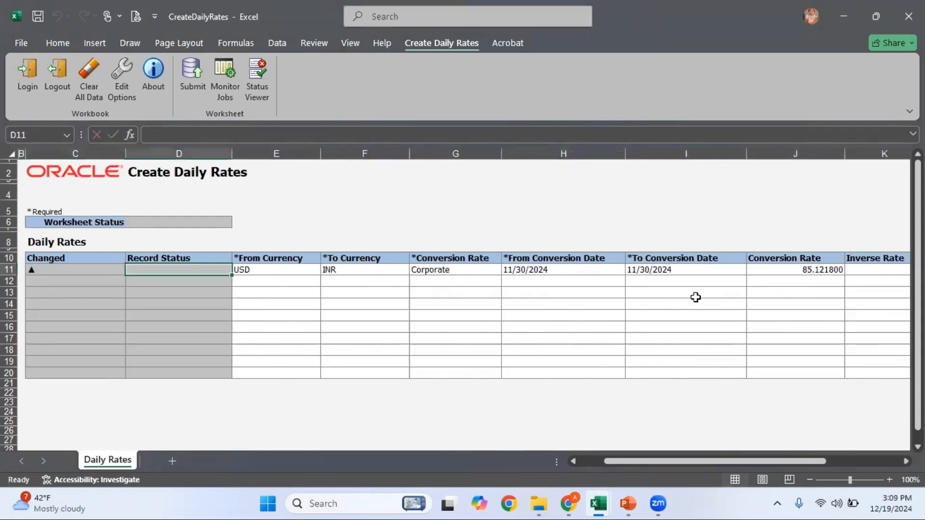
# Submit the USD-to-INR rate row with automatic import and confirm the one inserted row
pyautogui.click(190, 85)
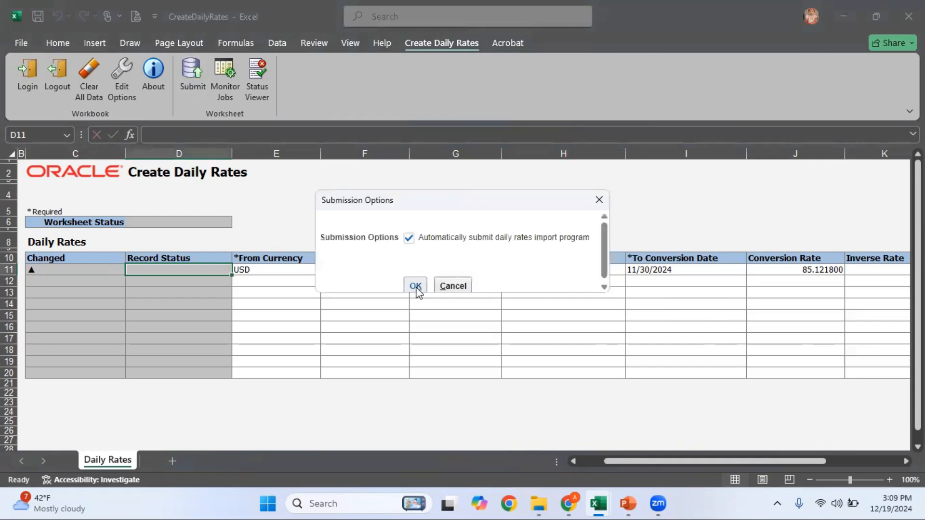
pyautogui.click(416, 287)
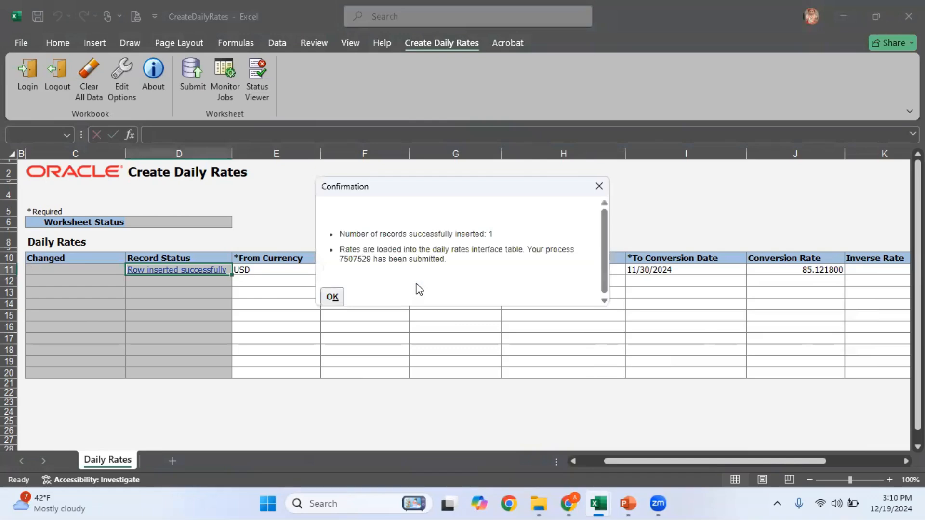
pyautogui.click(333, 298)
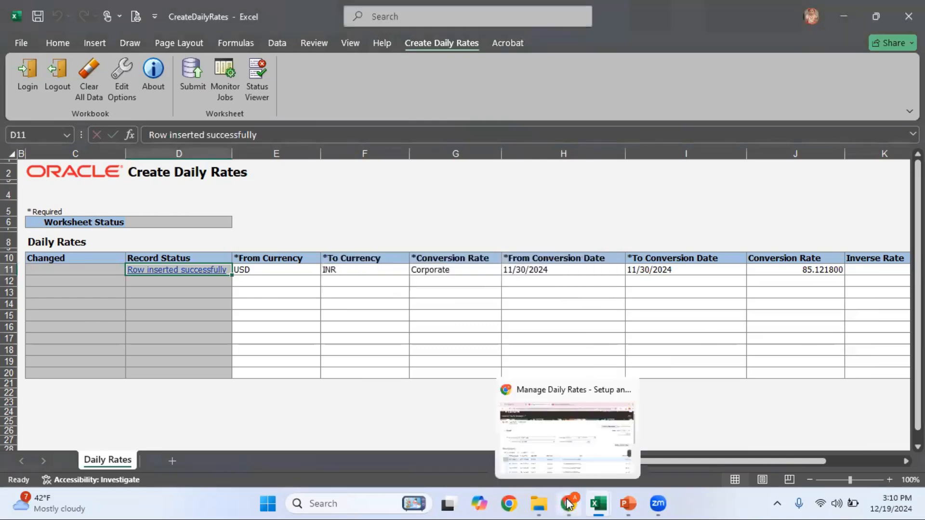
pyautogui.click(568, 503)
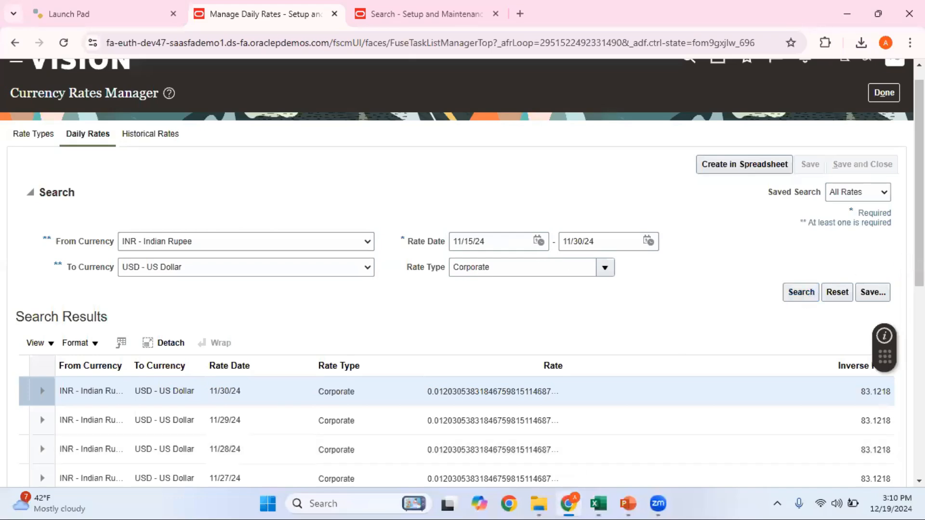
# Rerun the INR-to-USD daily rates search so 11/30/24 shows inverse rate 85.1218
pyautogui.scroll(-5, 462, 270)
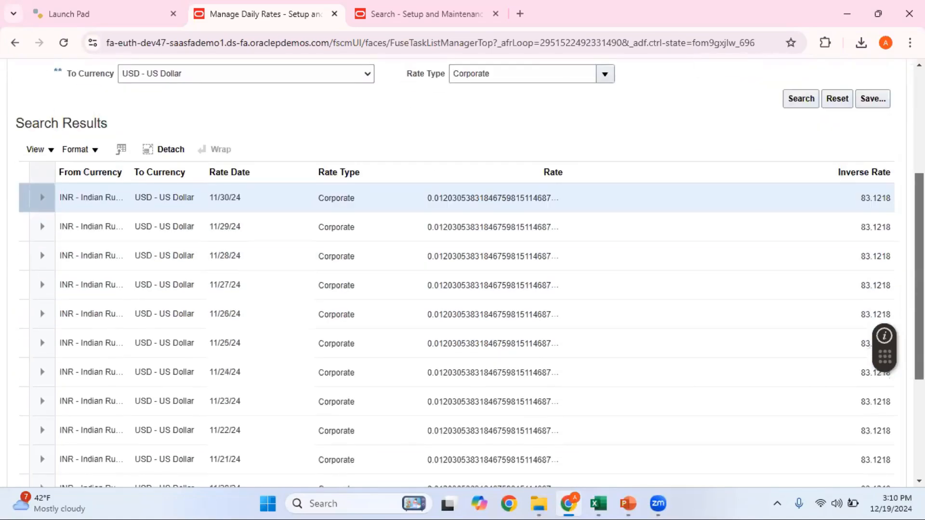
pyautogui.scroll(-1, 840, 316)
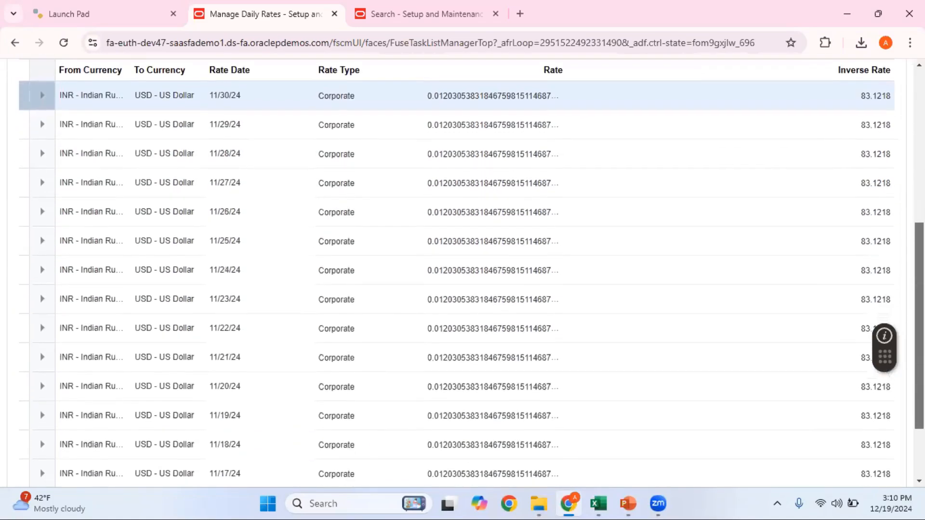
pyautogui.scroll(5, 840, 316)
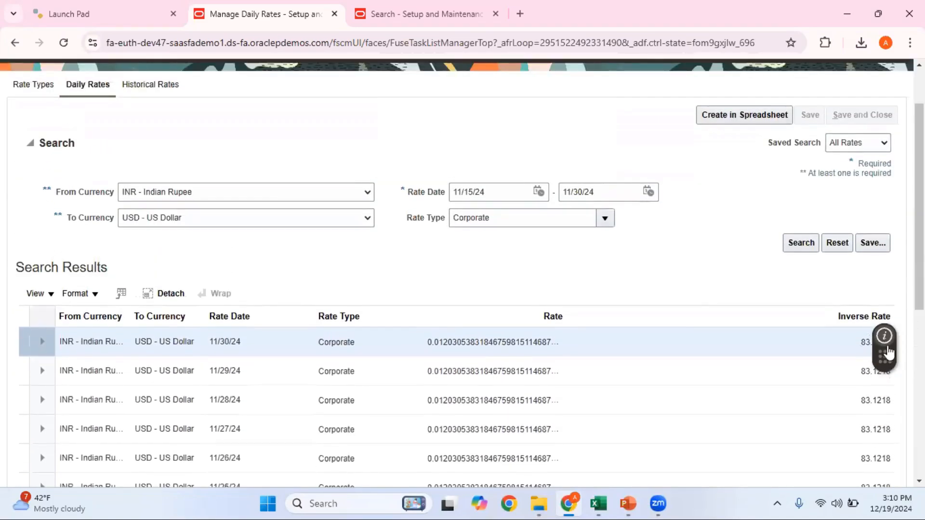
pyautogui.moveTo(890, 355); pyautogui.dragTo(750, 186)
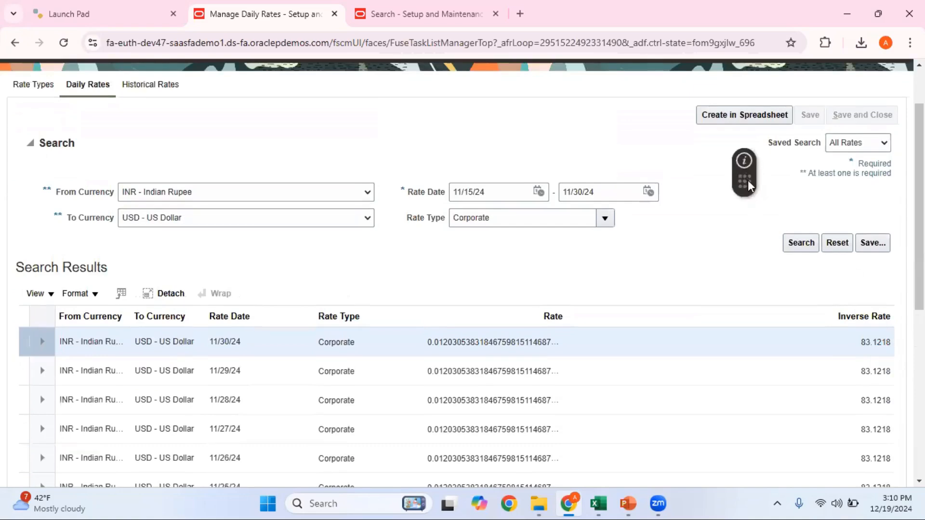
pyautogui.click(800, 243)
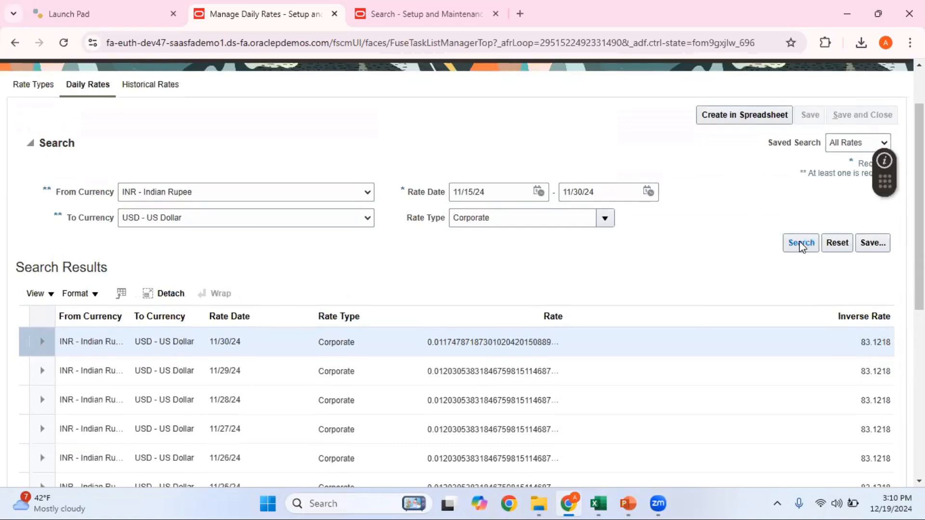
pyautogui.click(800, 243)
pyautogui.moveTo(622, 504)
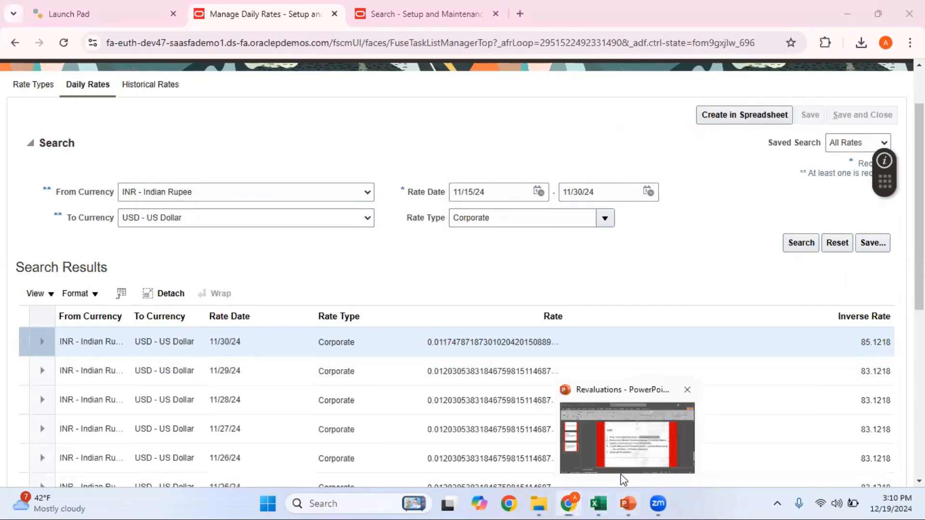
pyautogui.click(621, 477)
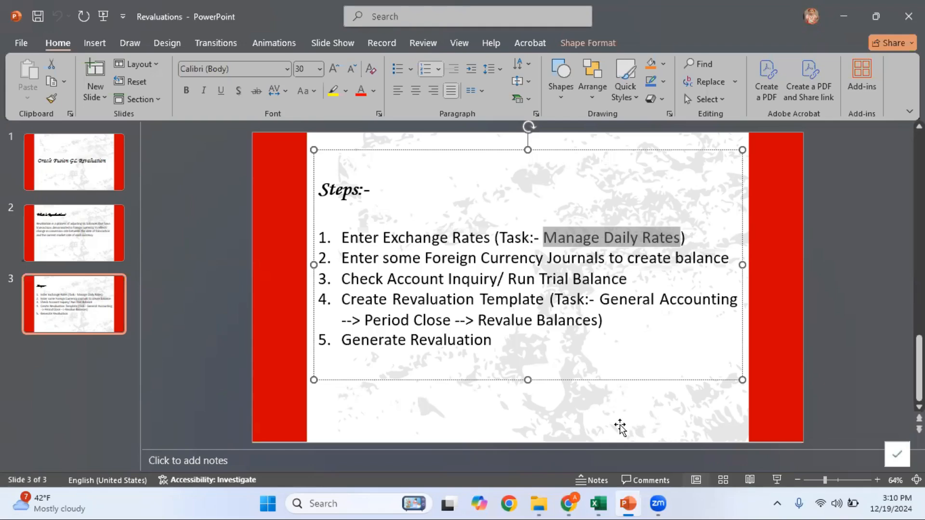
pyautogui.moveTo(568, 503)
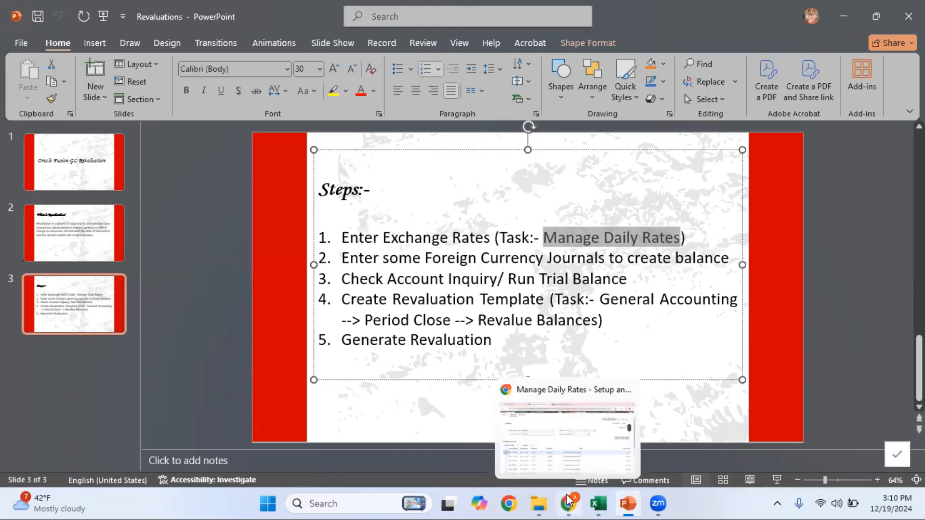
pyautogui.click(570, 471)
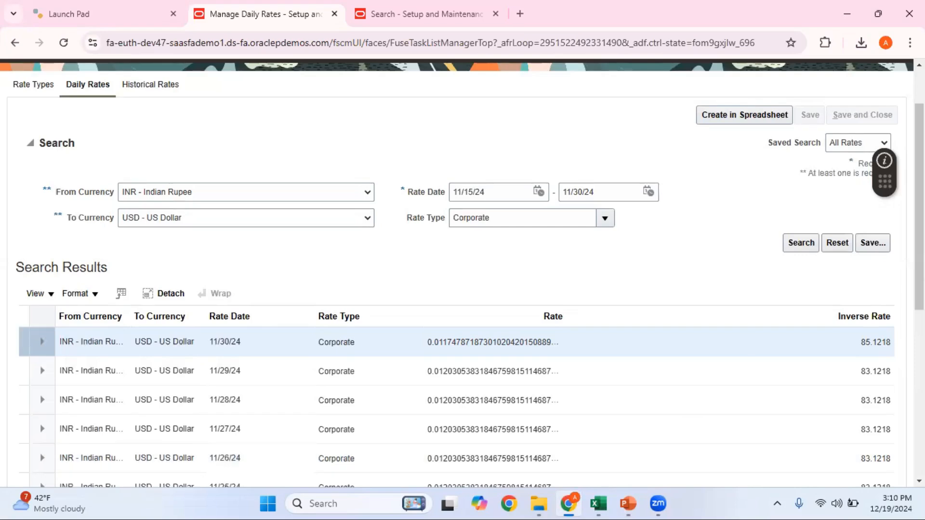
# Return to the home page and open the Journals work area
pyautogui.scroll(2, 463, 241)
pyautogui.click(718, 77)
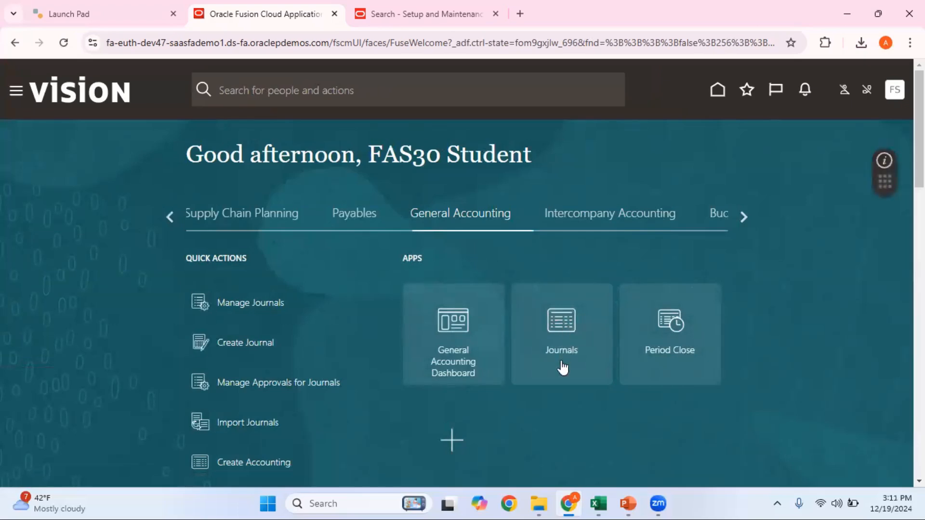
pyautogui.click(563, 332)
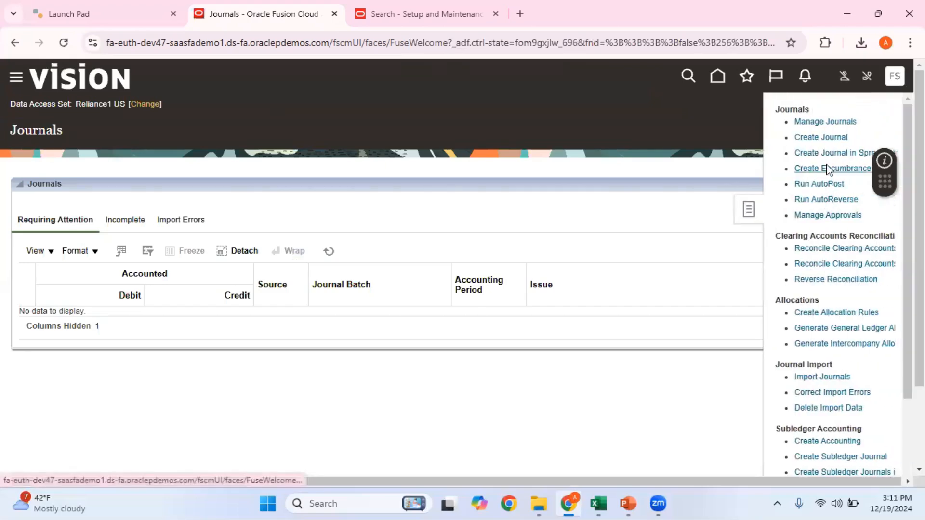
# Check the I2 code combination and G7 30-Nov rate in the Revaluation sheet, then return to Create Journal
pyautogui.moveTo(597, 503)
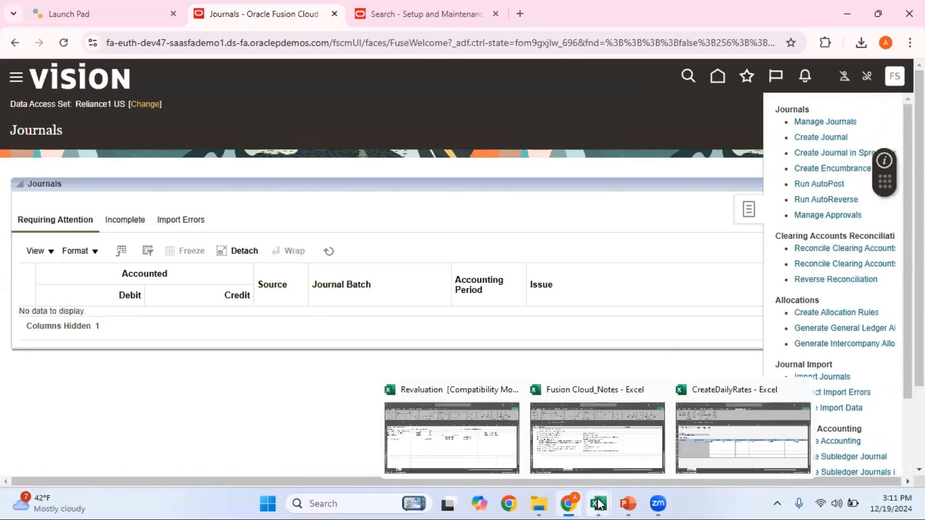
pyautogui.click(484, 440)
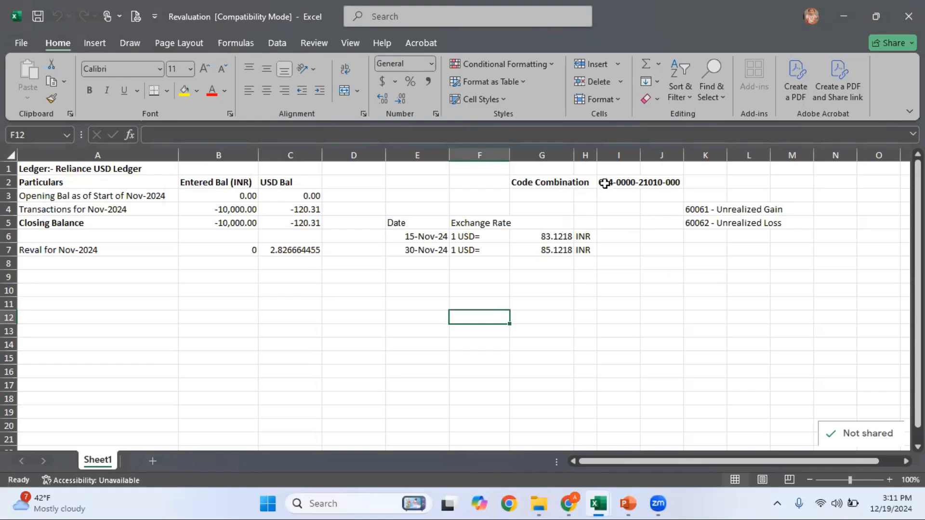
pyautogui.click(602, 181)
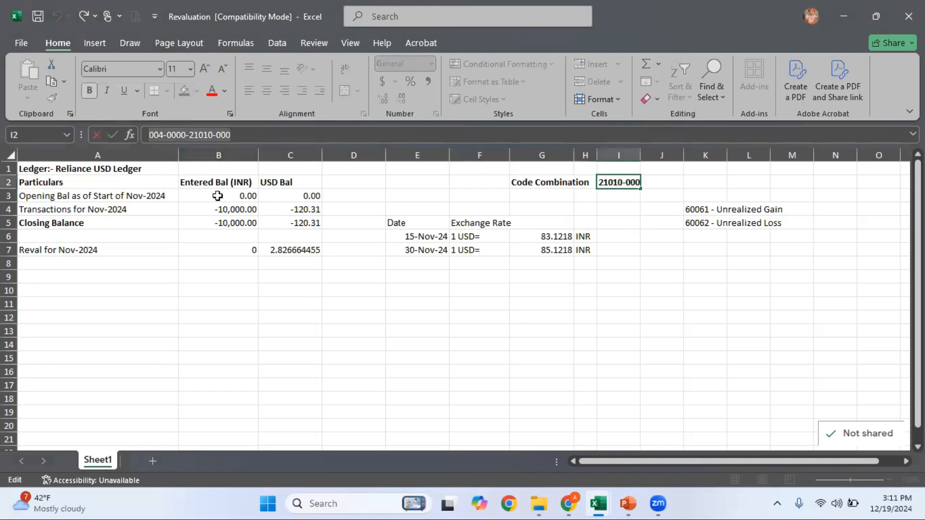
pyautogui.click(553, 249)
pyautogui.moveTo(569, 503)
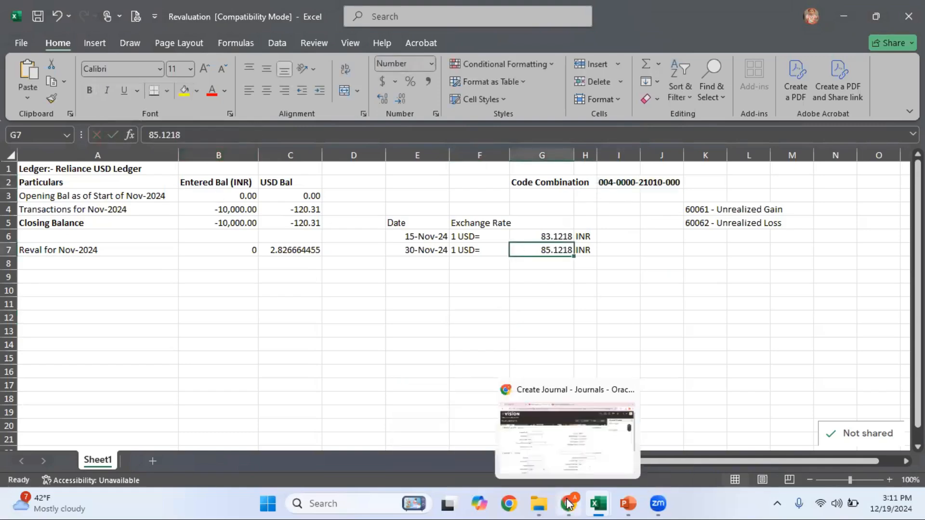
pyautogui.click(554, 463)
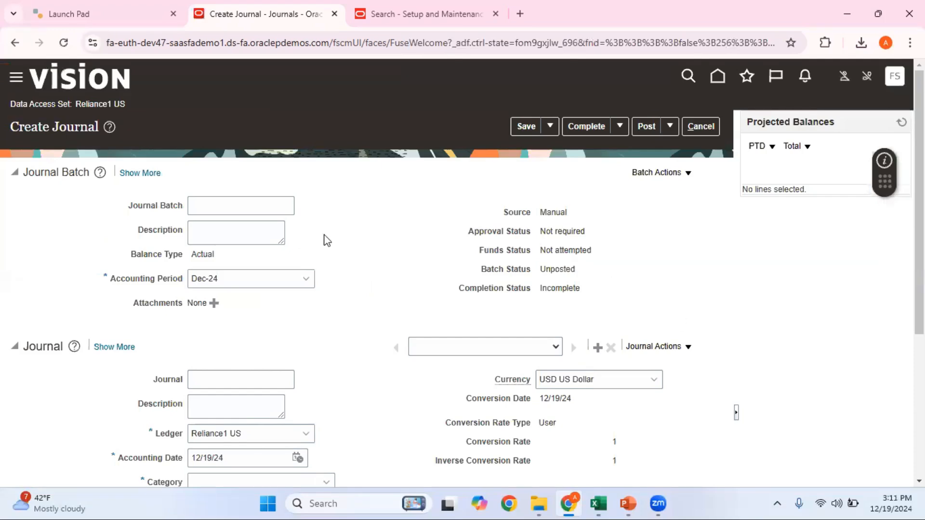
# Name the batch 'Test Jrnl for Reval' and the journal 'Test Jrnl for Reva'
pyautogui.click(225, 208)
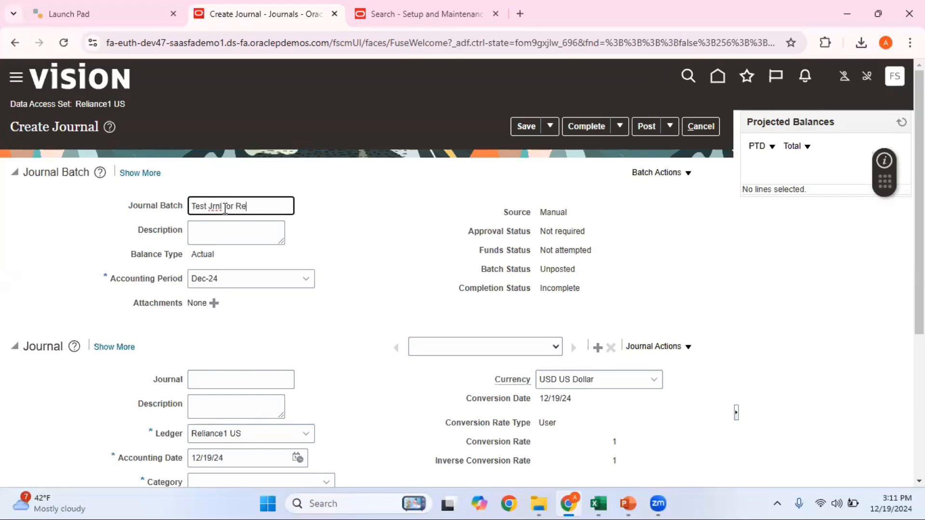
pyautogui.click(235, 379)
pyautogui.write('Test Jrnl for Reva')
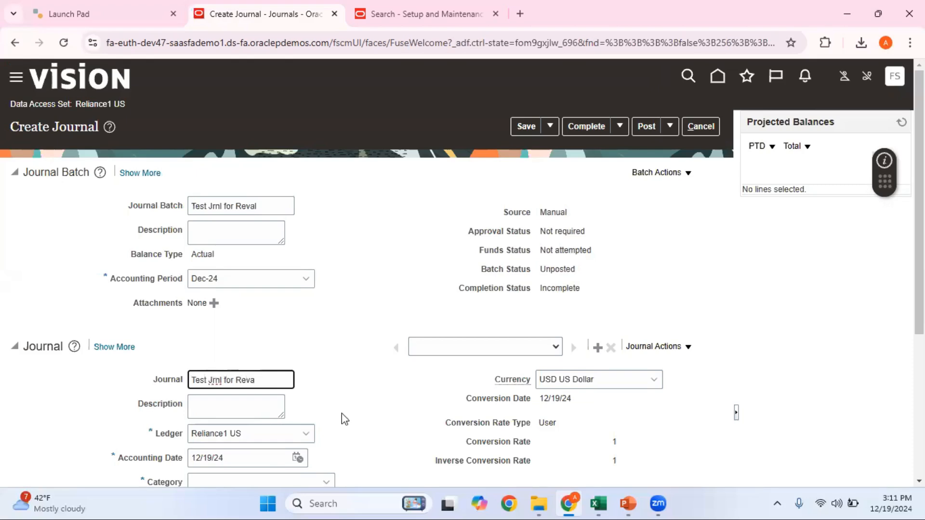
pyautogui.click(363, 418)
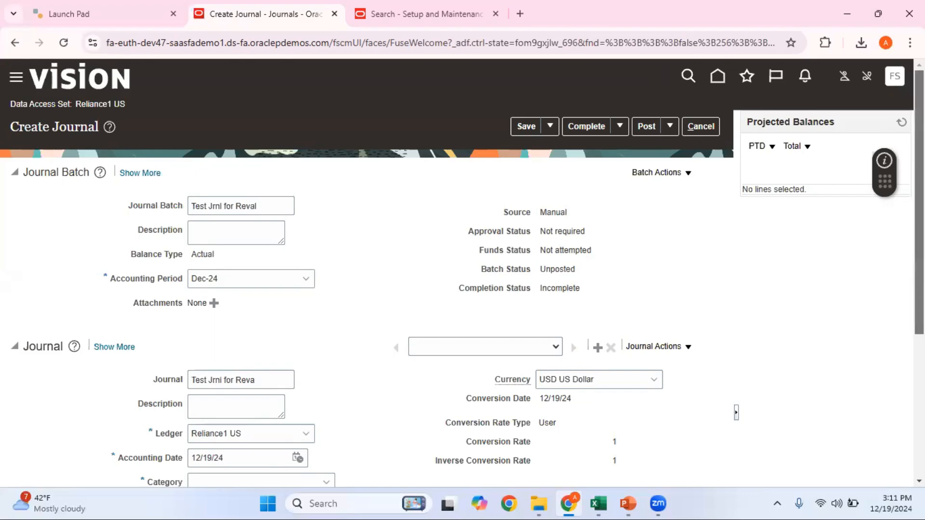
pyautogui.scroll(-3, 888, 347)
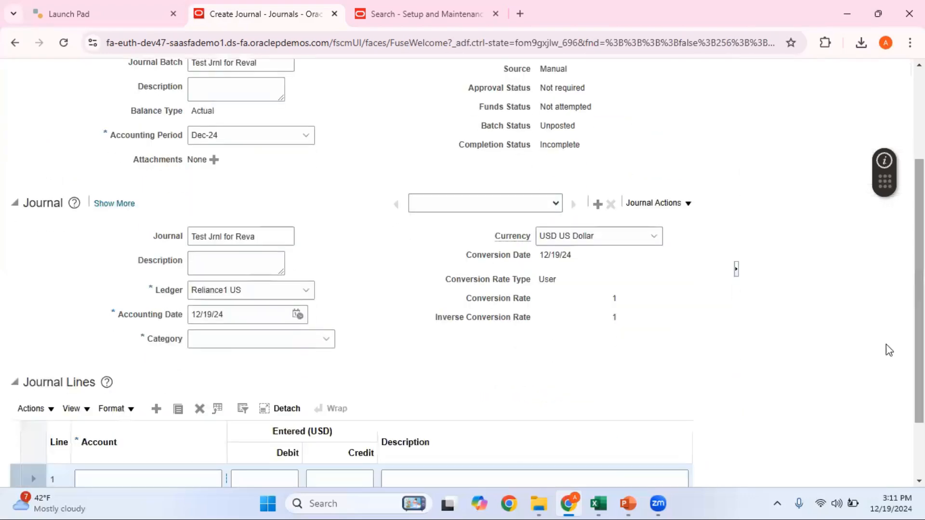
# Set the accounting period to Nov-24 and the accounting date to 11/15/24
pyautogui.click(298, 316)
pyautogui.click(310, 338)
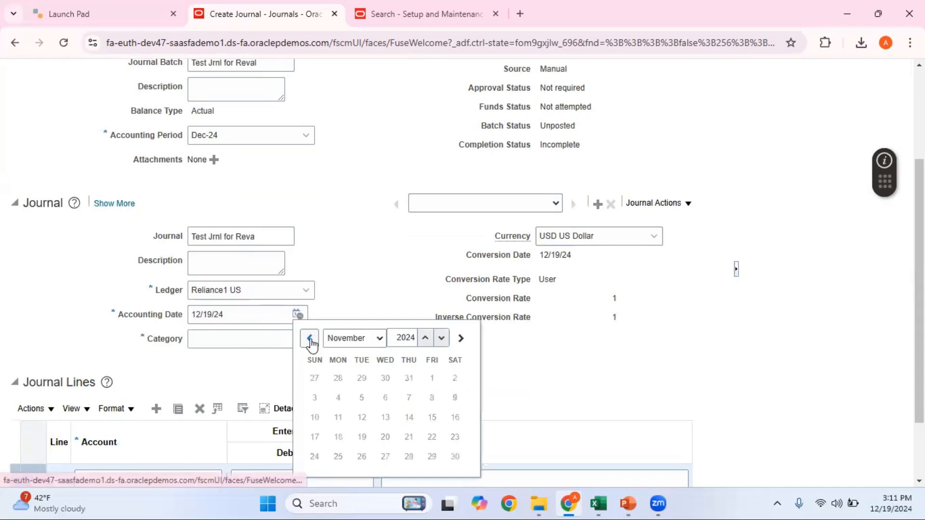
pyautogui.moveTo(528, 398); pyautogui.dragTo(315, 149)
pyautogui.click(312, 163)
pyautogui.click(306, 135)
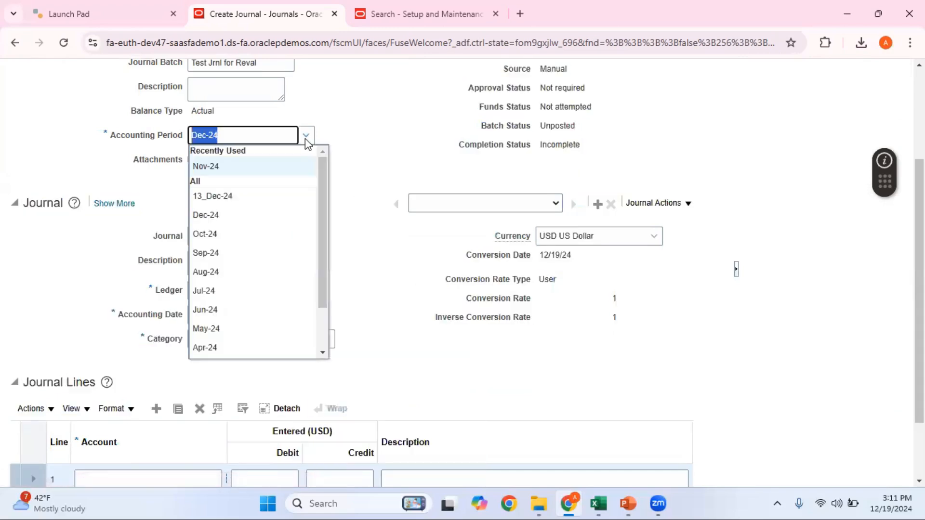
pyautogui.click(240, 166)
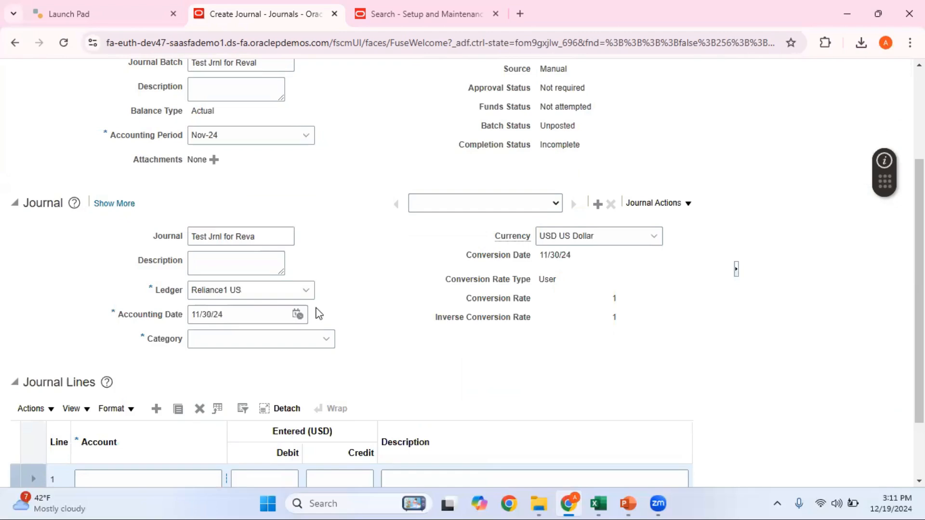
pyautogui.click(297, 315)
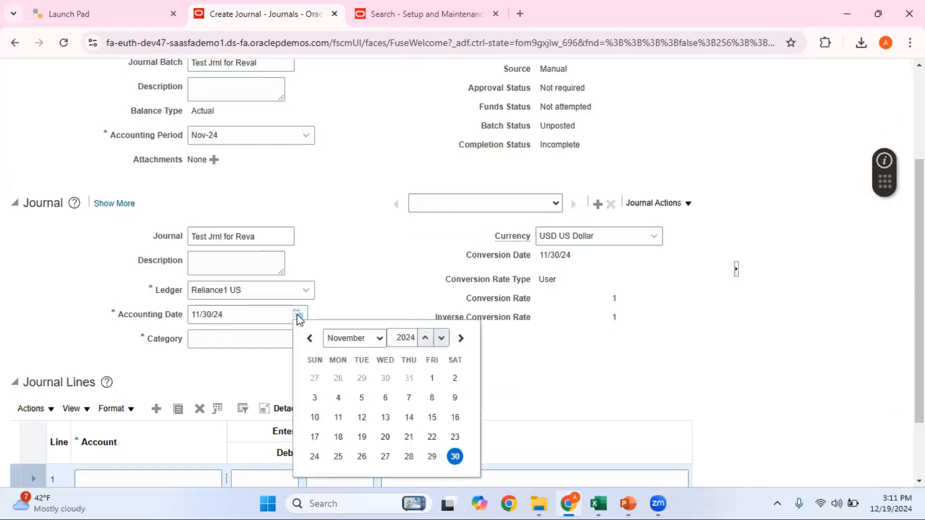
pyautogui.click(432, 417)
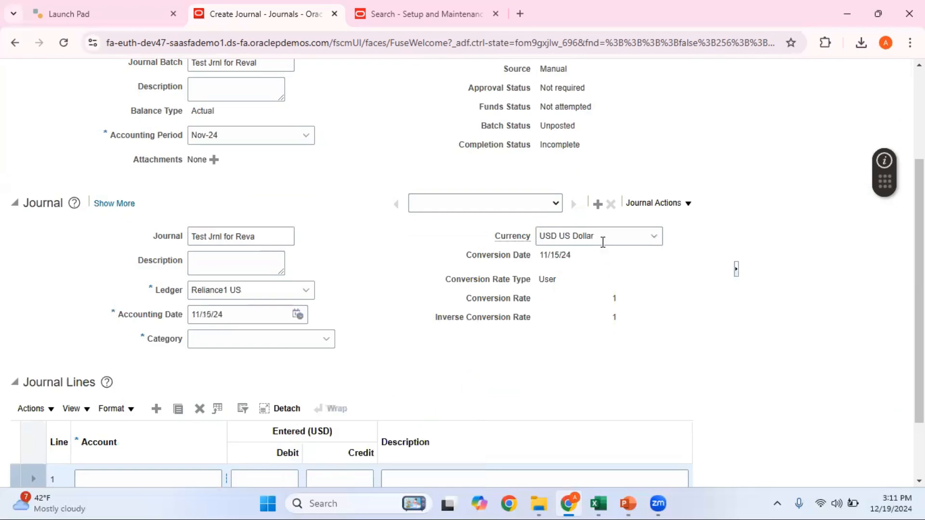
pyautogui.click(600, 236)
# Make INR Indian Rupee the journal currency and widen the Account column
pyautogui.write('inr')
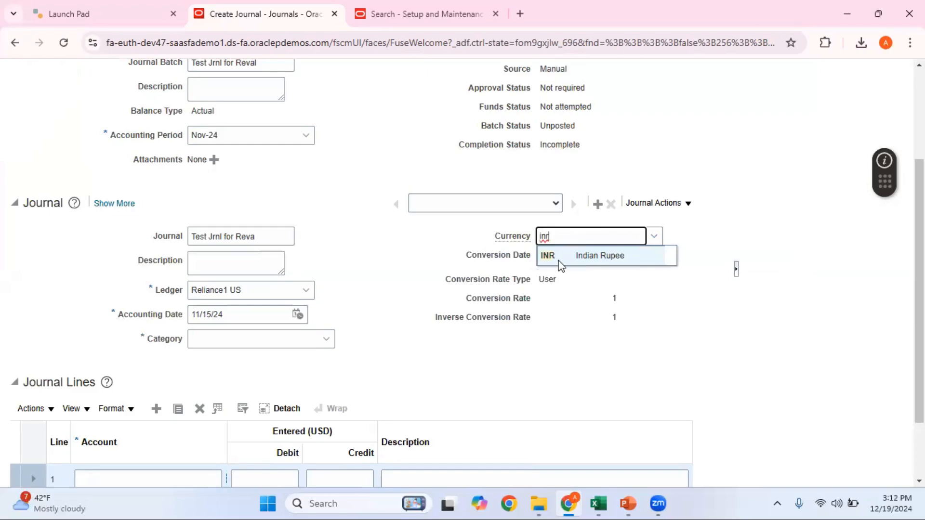
pyautogui.click(615, 257)
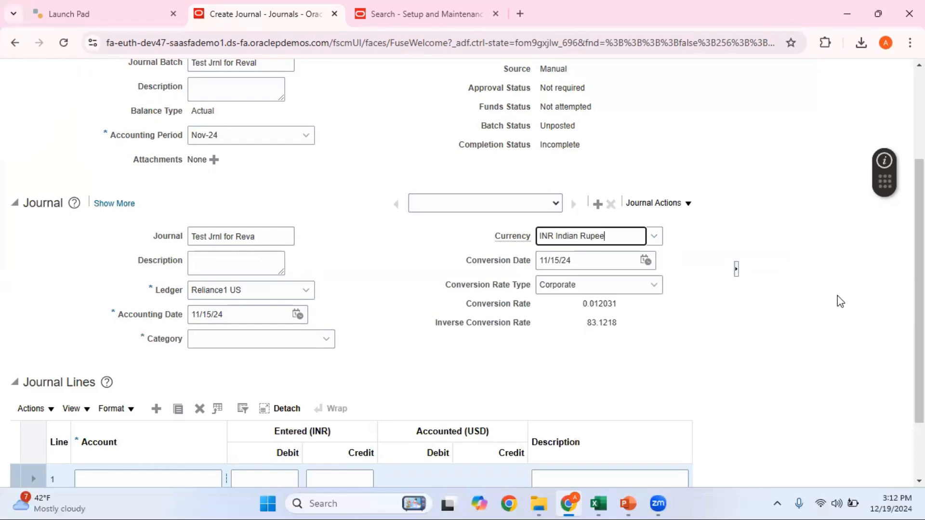
pyautogui.moveTo(919, 290); pyautogui.dragTo(919, 344)
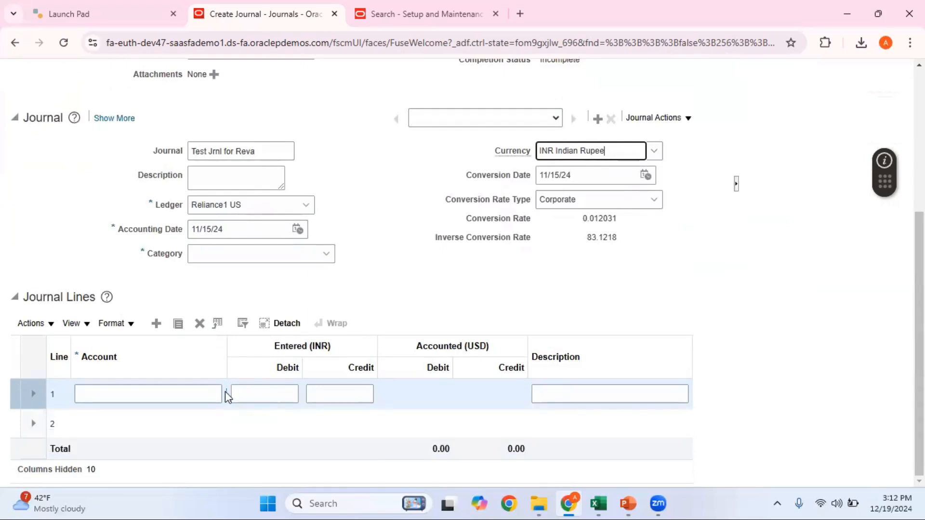
pyautogui.moveTo(231, 365); pyautogui.dragTo(248, 362)
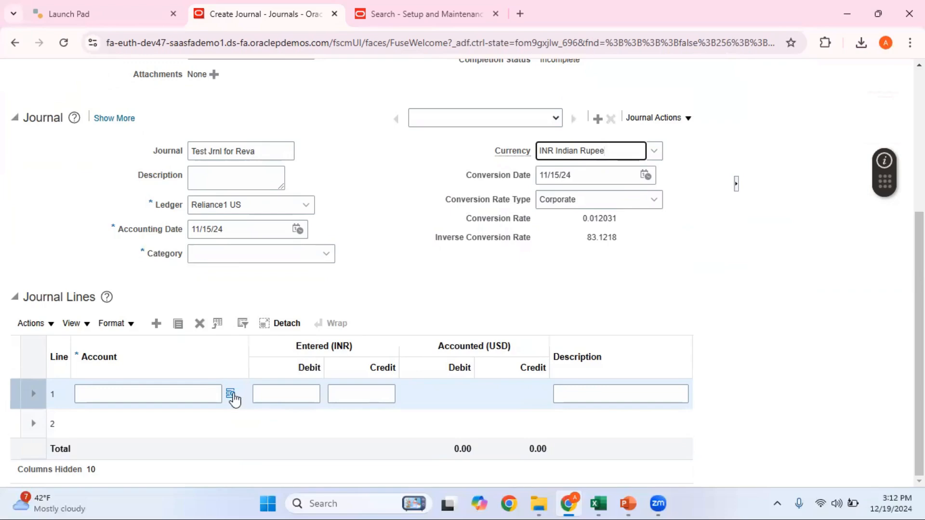
# Start line 1's account with Company 004 and CostCenter 0000
pyautogui.click(230, 395)
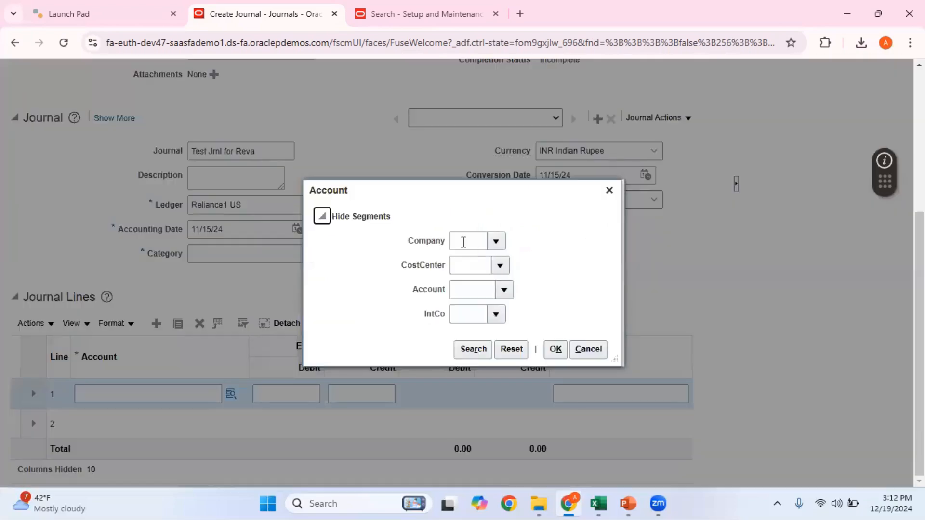
pyautogui.click(463, 242)
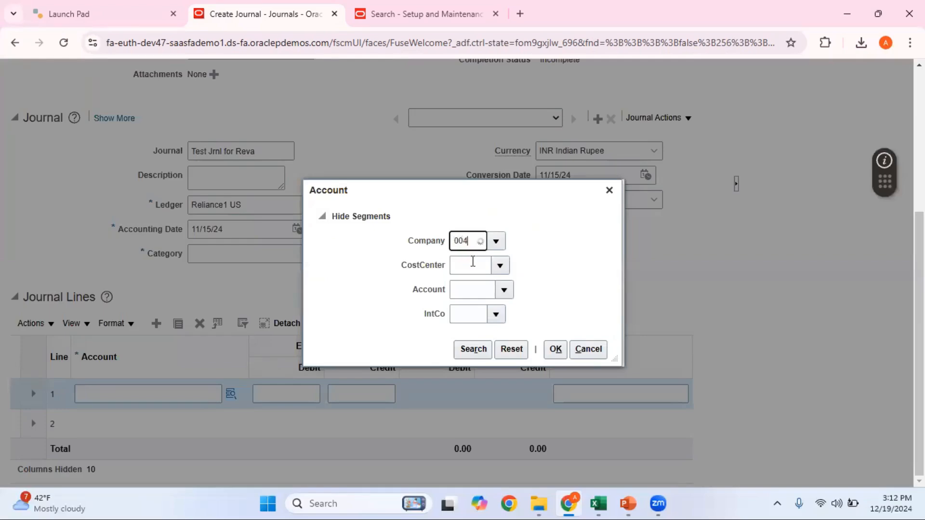
pyautogui.click(473, 262)
pyautogui.click(468, 267)
pyautogui.write('006')
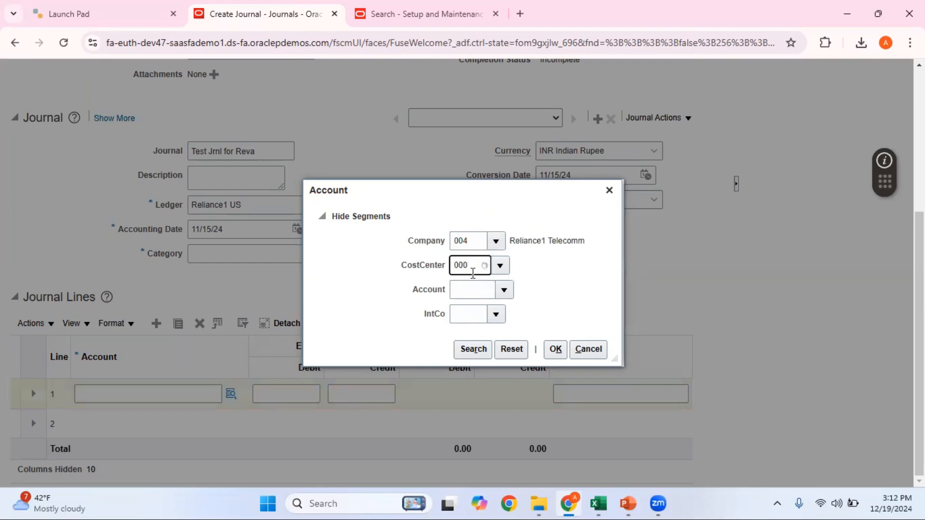
pyautogui.click(471, 281)
pyautogui.click(466, 291)
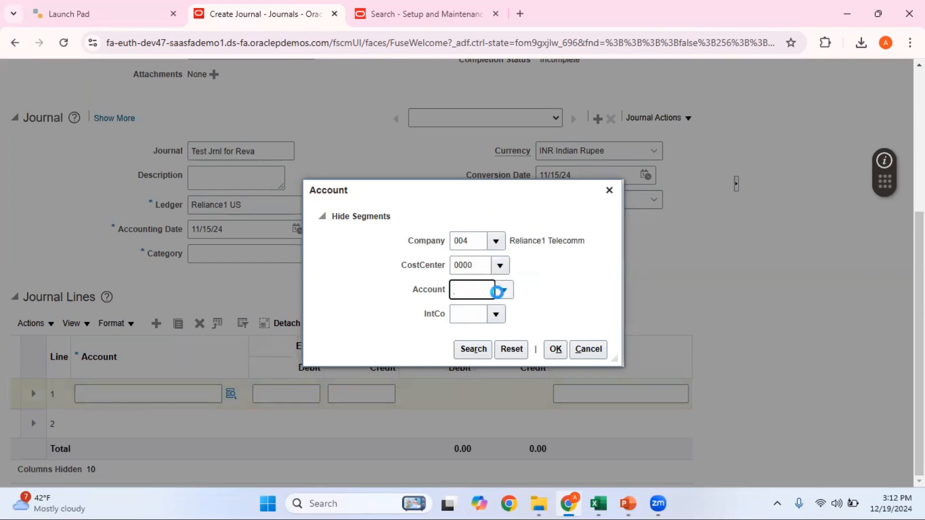
# Find natural account 56552 Expenses Adjustment, set IntCo 000, and apply it to line 1
pyautogui.click(504, 292)
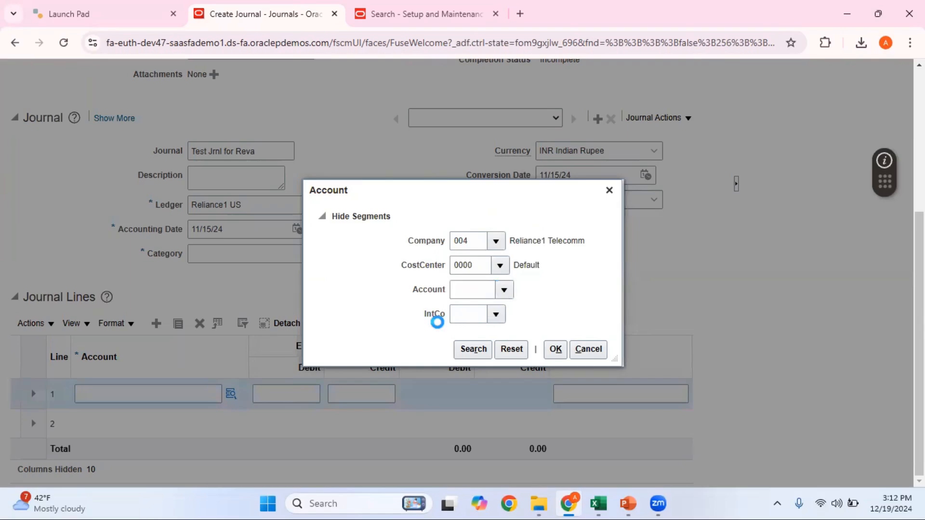
pyautogui.scroll(-1, 557, 385)
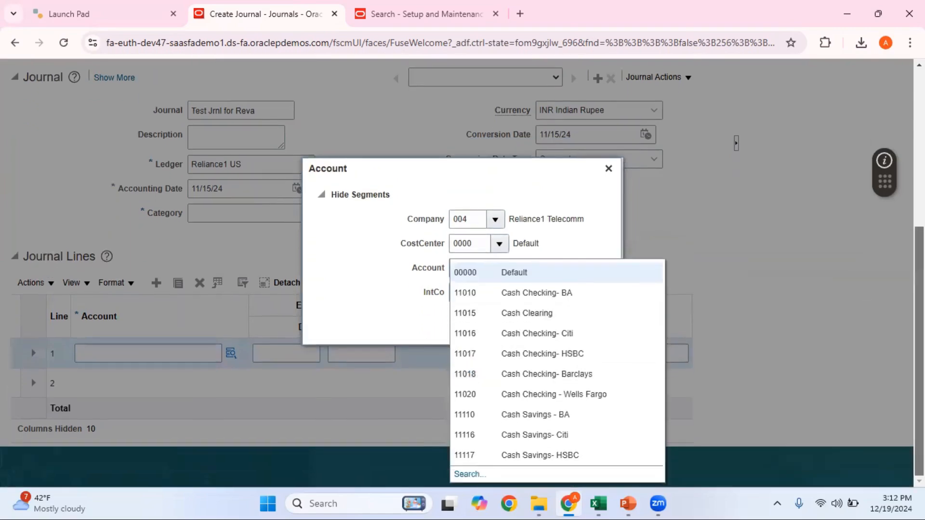
pyautogui.click(470, 475)
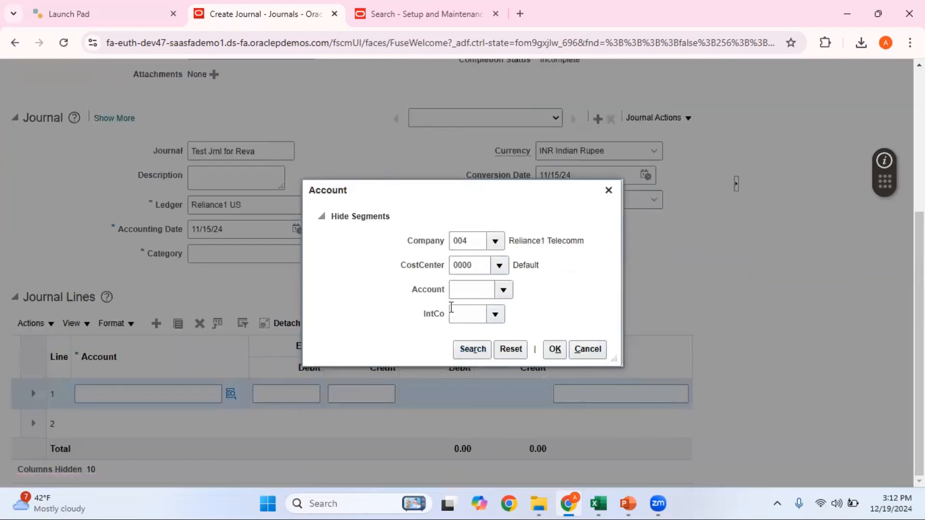
pyautogui.click(436, 268)
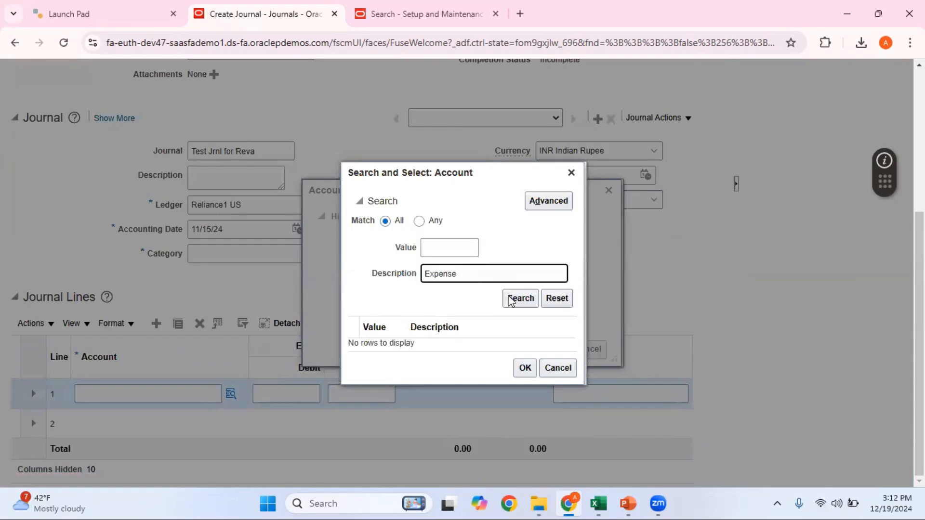
pyautogui.click(521, 298)
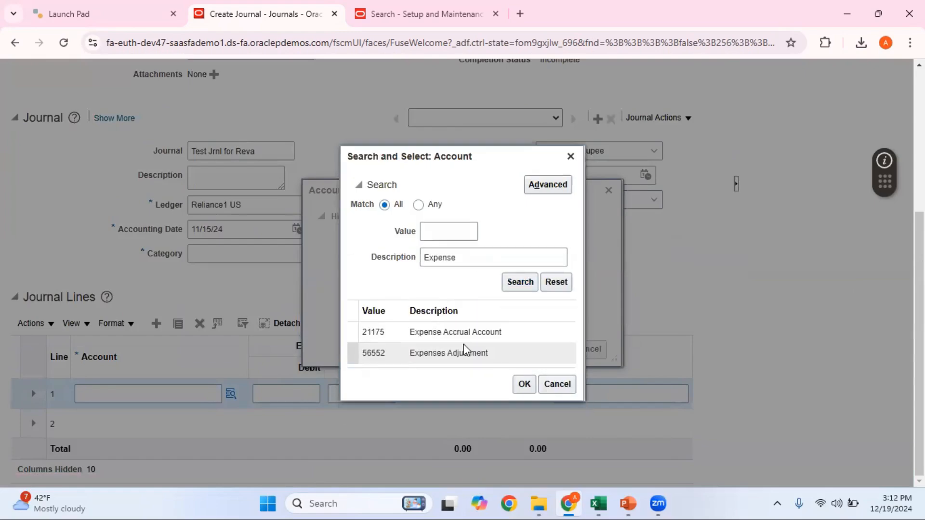
pyautogui.click(504, 355)
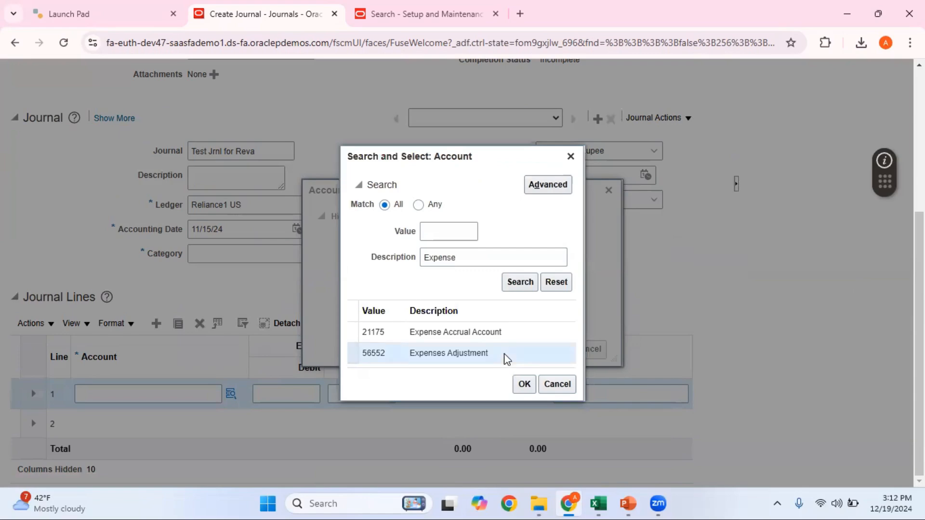
pyautogui.click(529, 385)
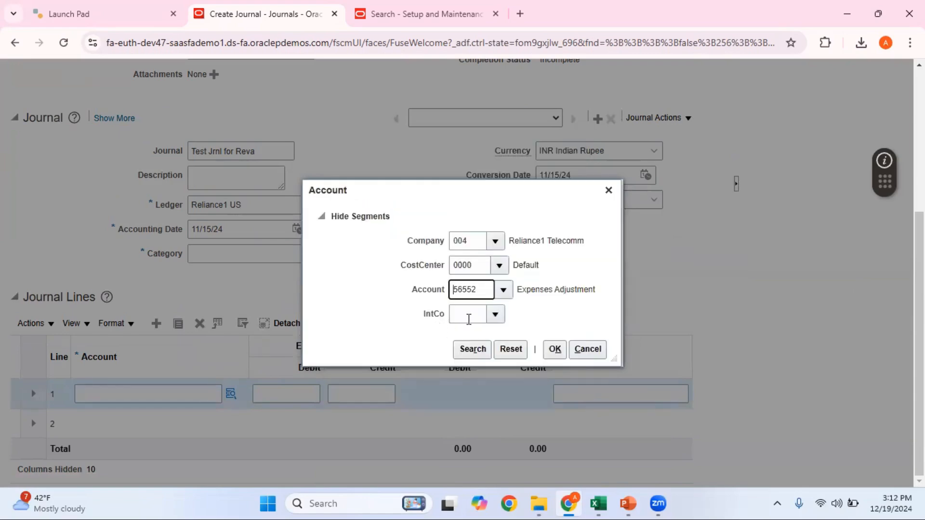
pyautogui.click(468, 315)
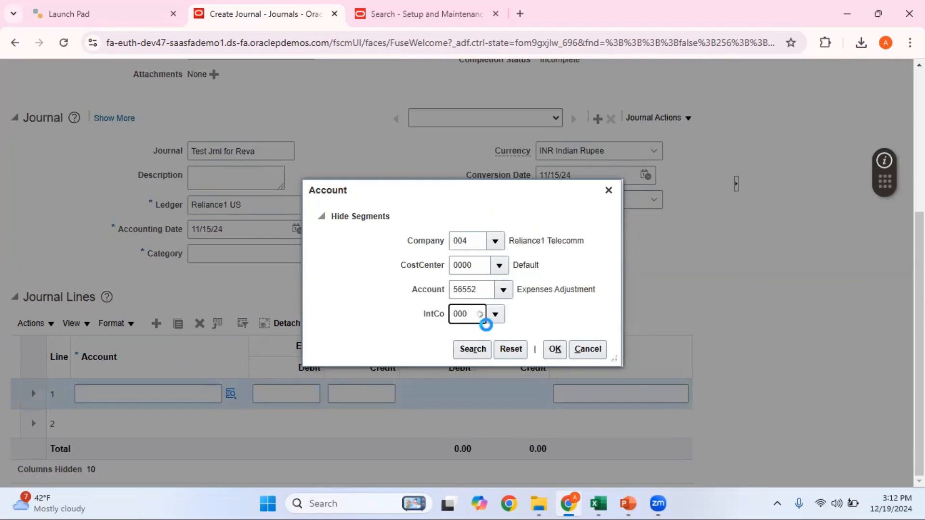
pyautogui.click(476, 335)
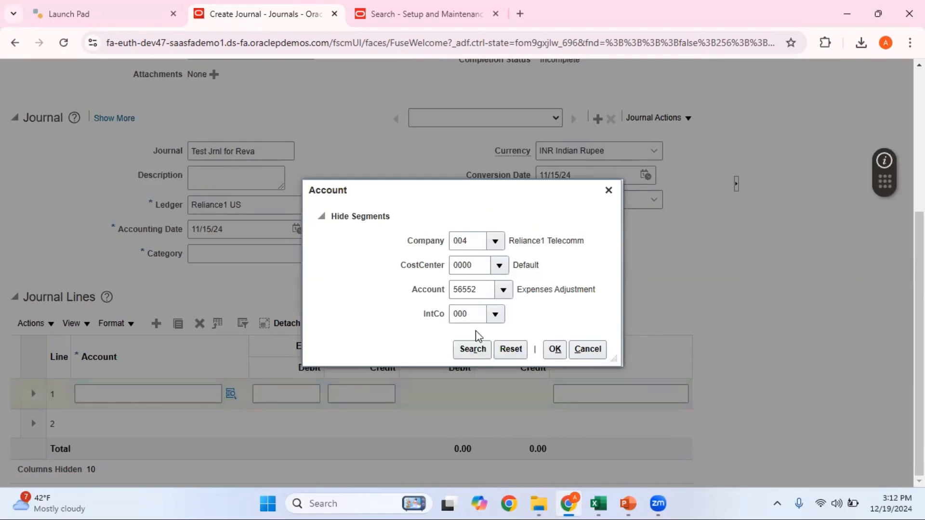
pyautogui.click(554, 349)
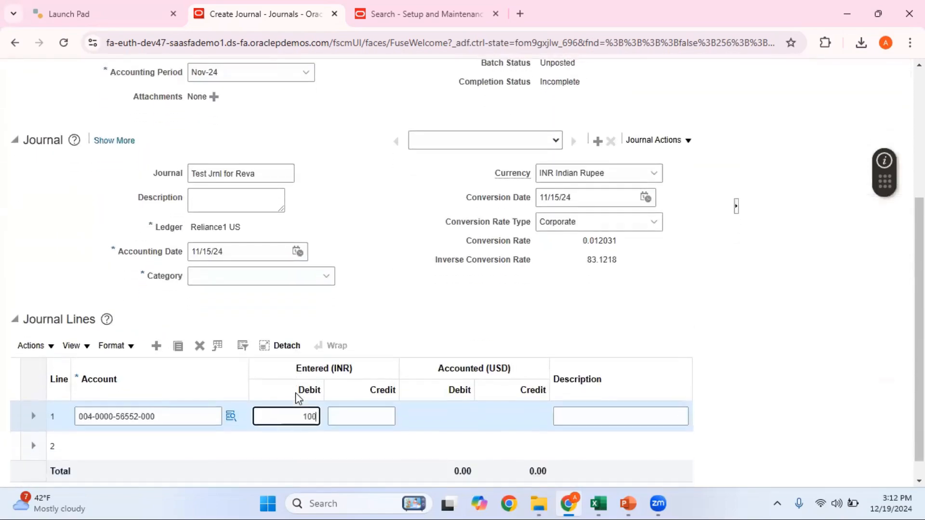
pyautogui.click(452, 322)
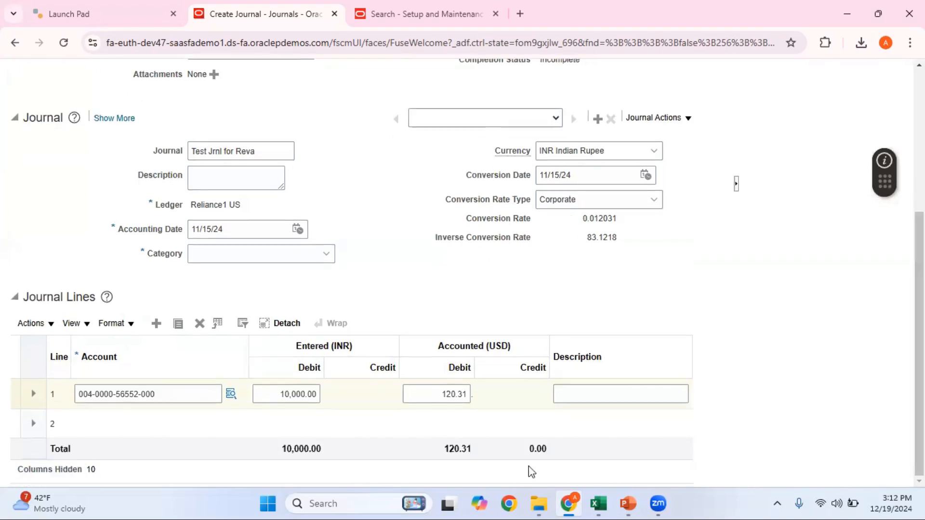
pyautogui.click(140, 422)
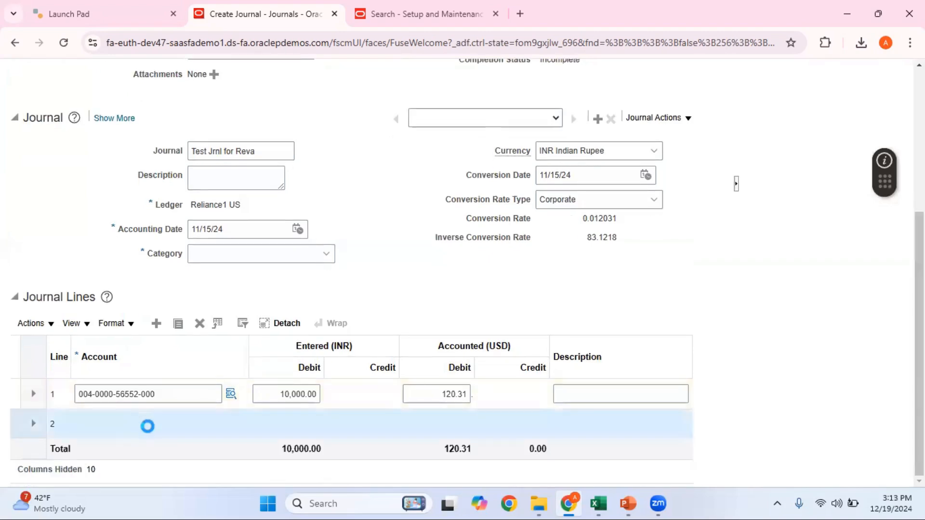
pyautogui.hotkey('ctrl', 'v')
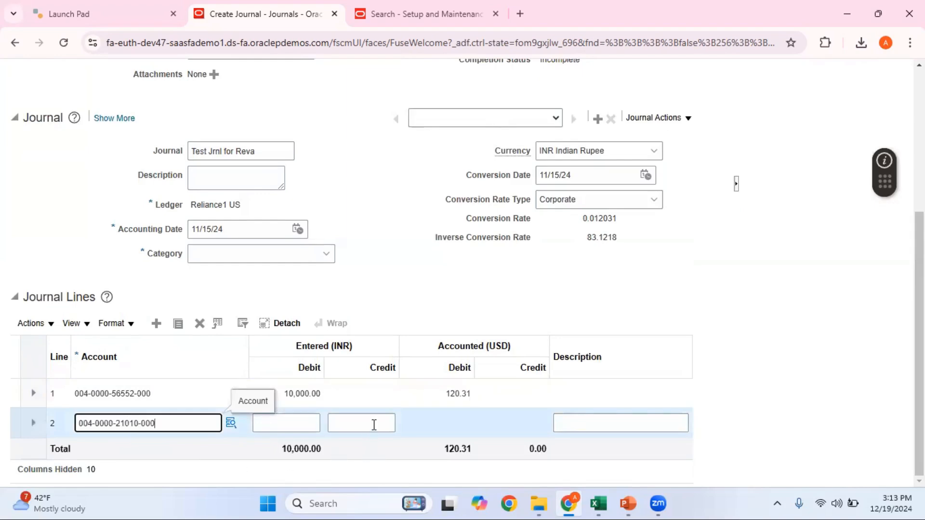
pyautogui.click(374, 425)
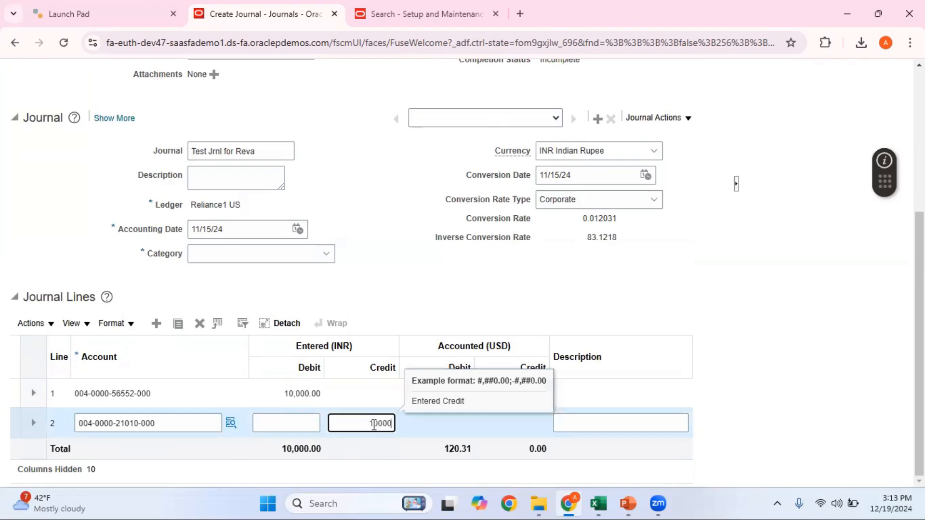
pyautogui.write('10000')
pyautogui.click(441, 285)
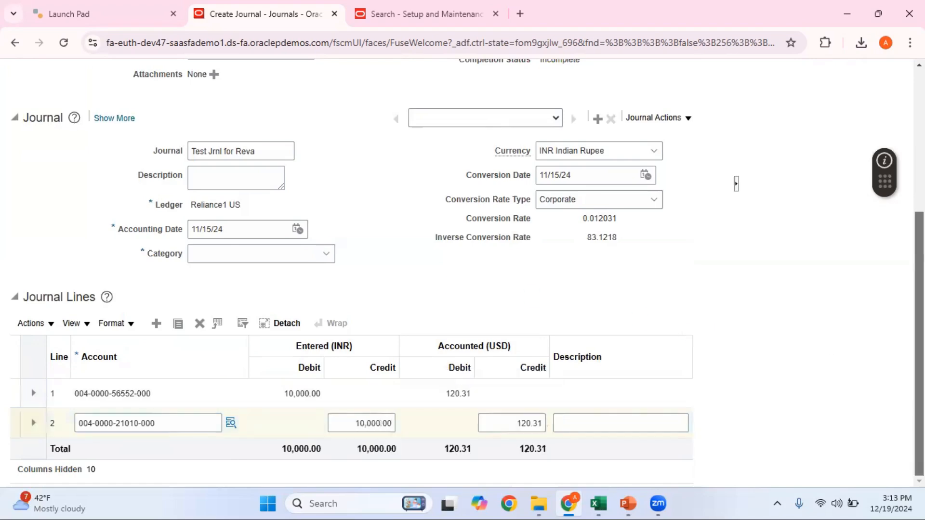
# Glance at the Revaluation workbook, then return to the journal
pyautogui.scroll(3, 837, 374)
pyautogui.moveTo(605, 504)
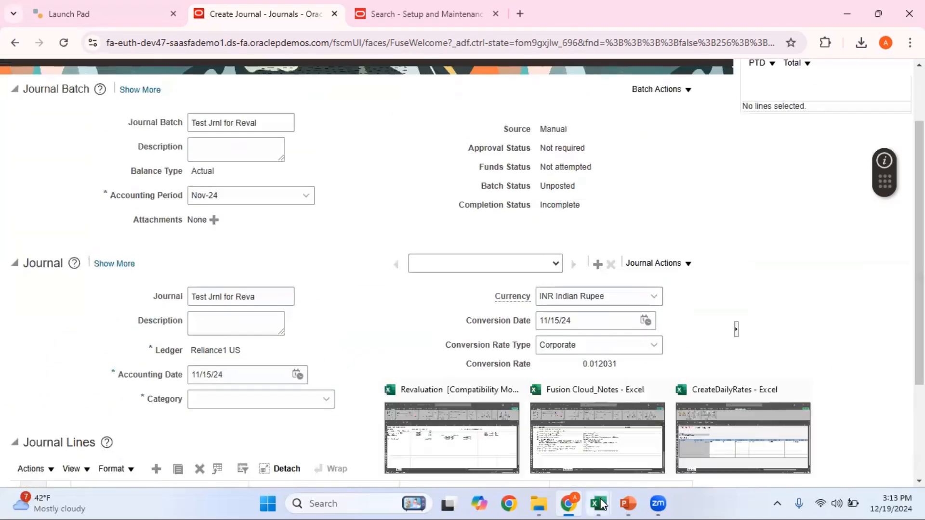
pyautogui.click(488, 448)
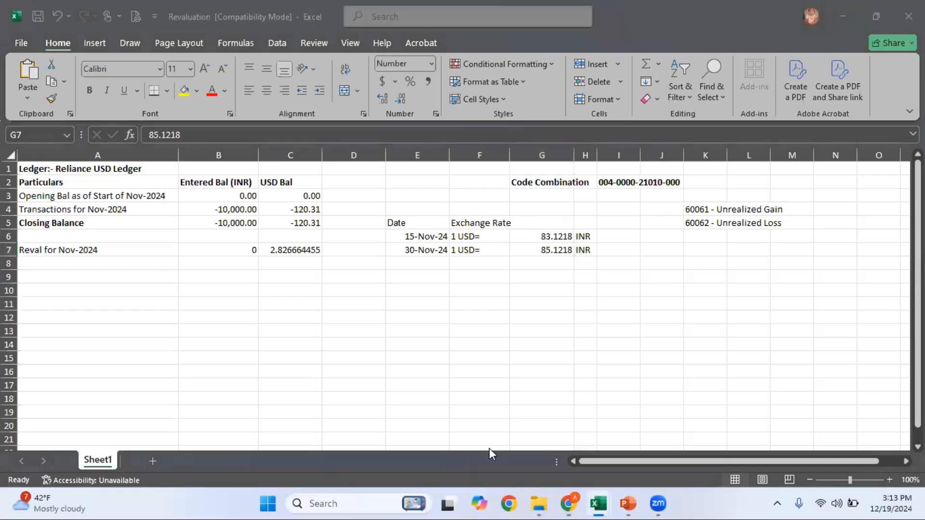
pyautogui.hotkey('alt', 'Tab')
pyautogui.scroll(-3, 820, 157)
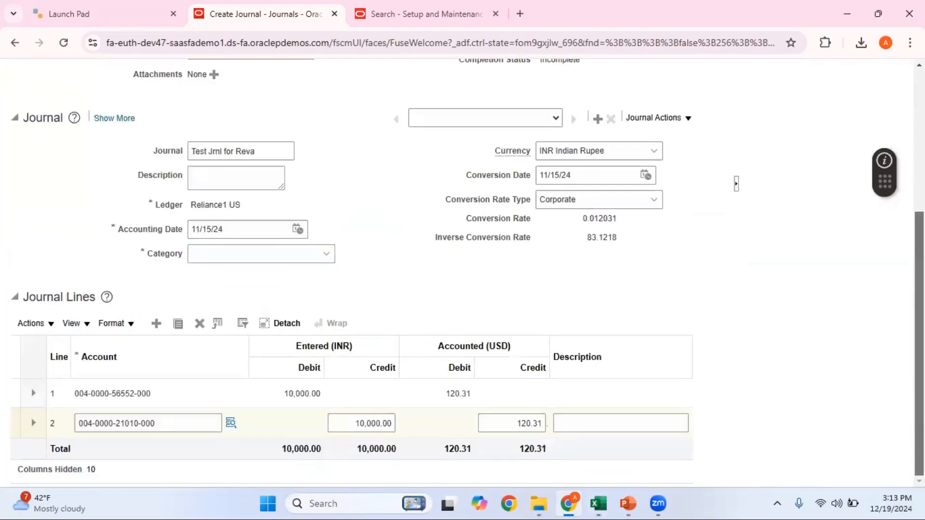
# Post the journal with category Adjustment and accept the submission confirmation
pyautogui.scroll(5, 820, 157)
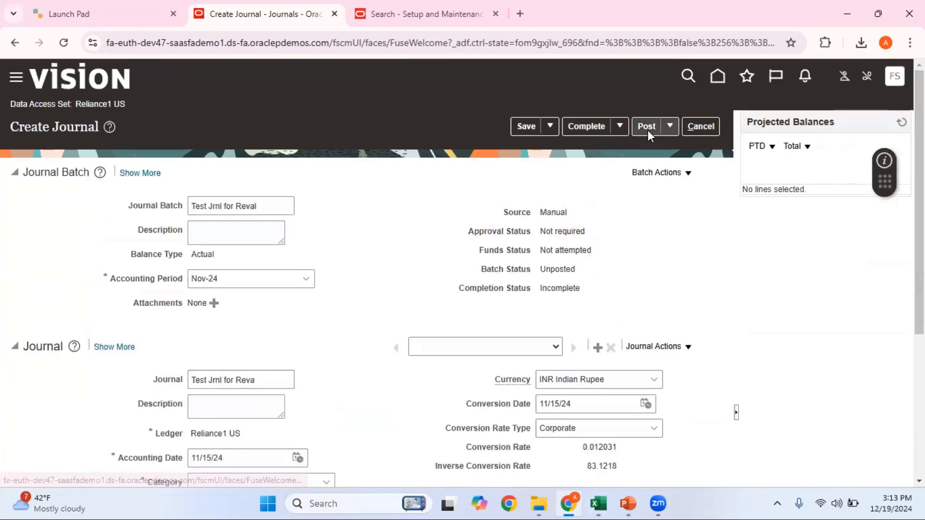
pyautogui.click(646, 126)
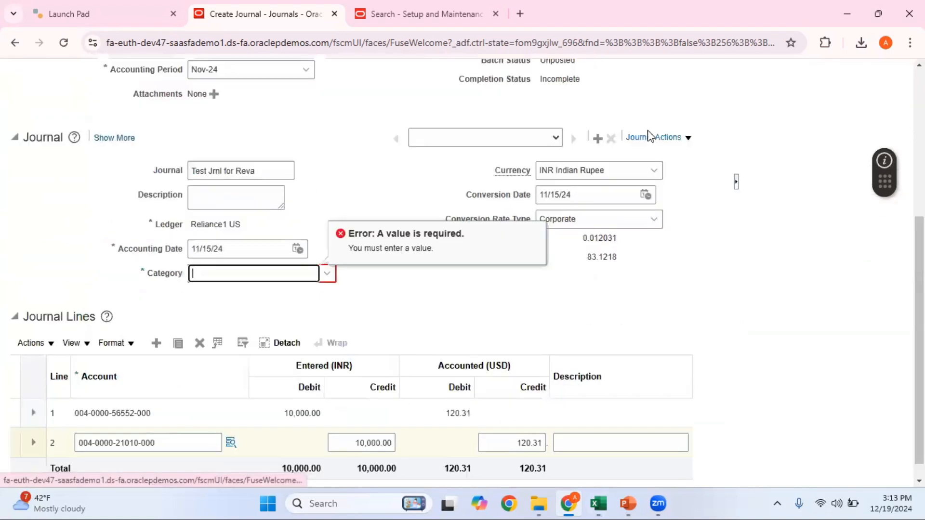
pyautogui.click(327, 273)
pyautogui.click(233, 329)
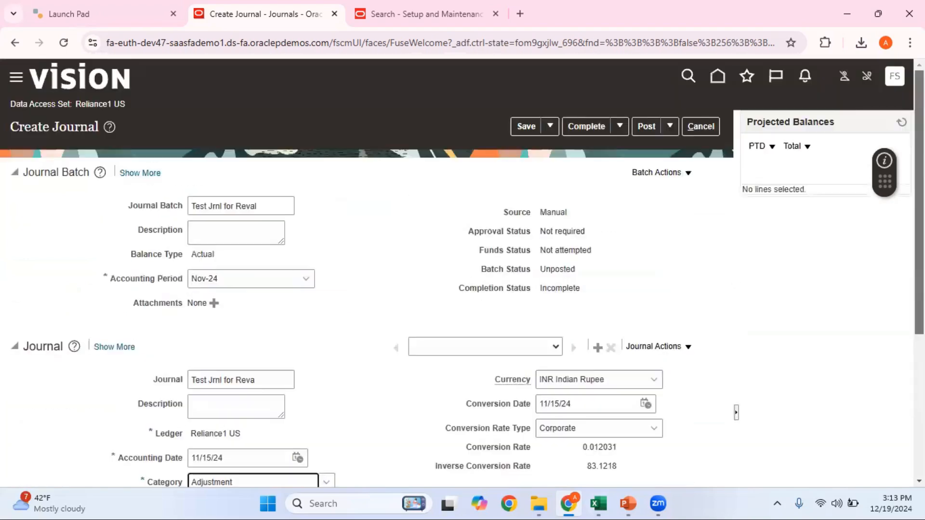
pyautogui.click(647, 123)
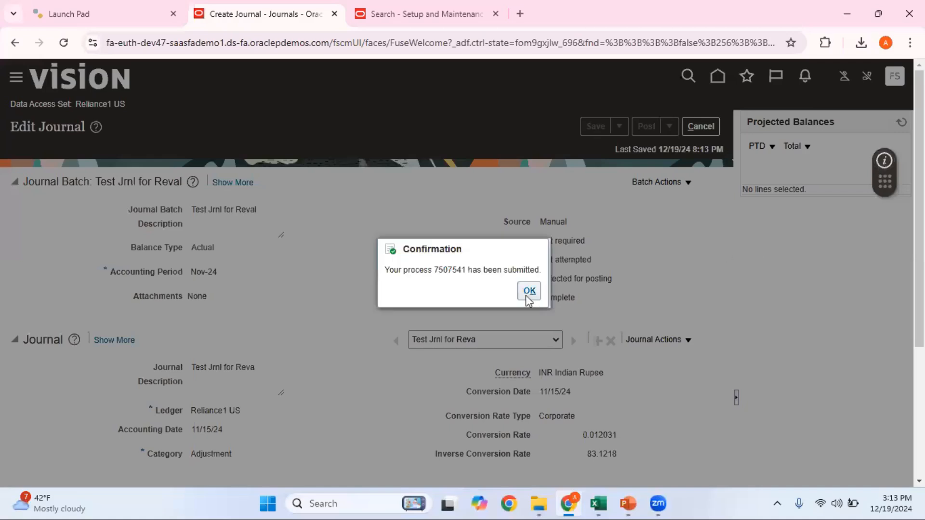
pyautogui.press('Return')
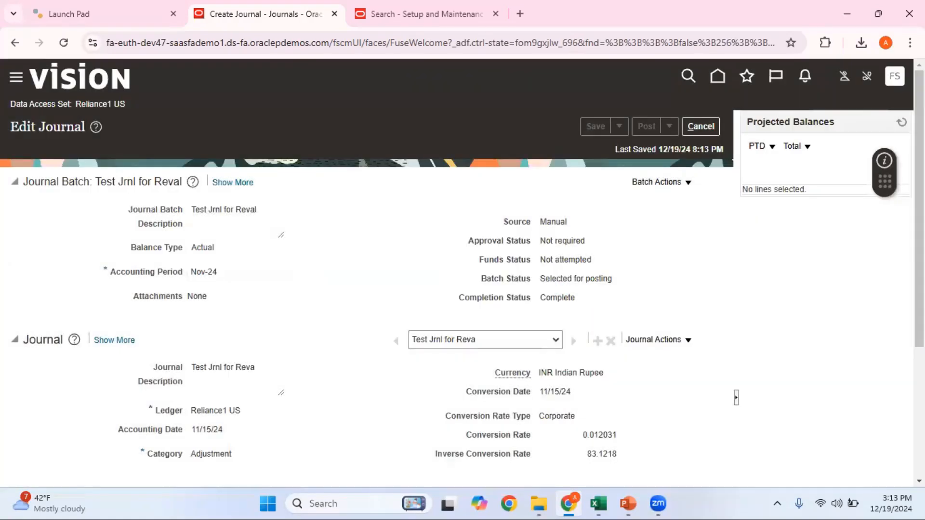
# Refresh Projected Balances until the journal shows Posted, then cancel back to Journals
pyautogui.click(901, 118)
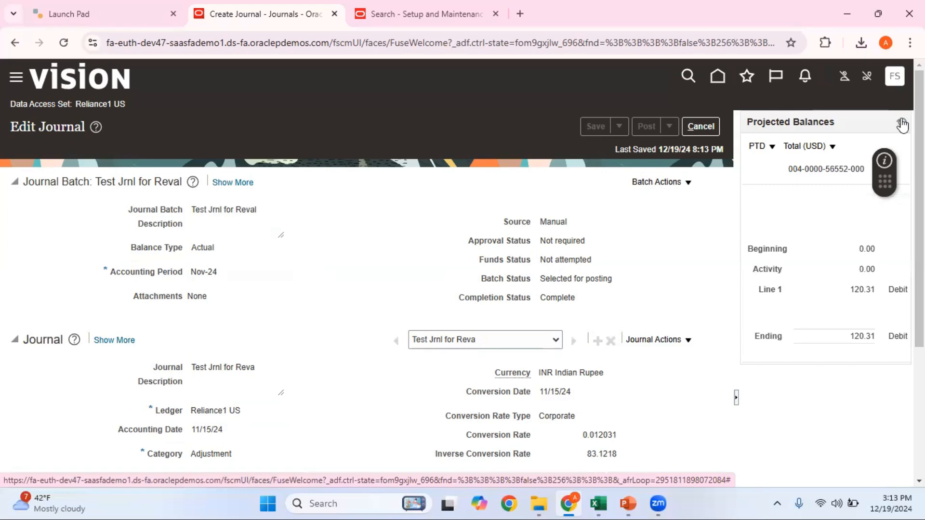
pyautogui.click(901, 121)
pyautogui.click(901, 122)
pyautogui.click(900, 119)
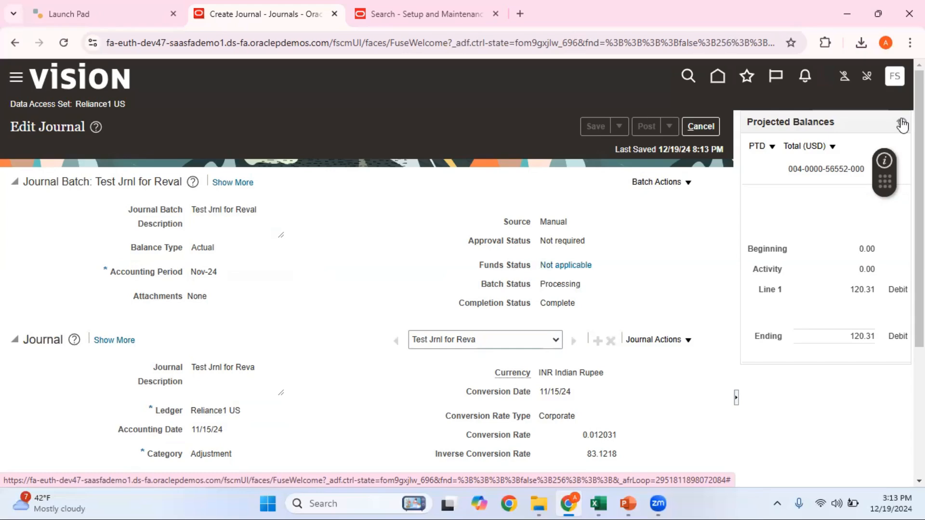
pyautogui.click(901, 123)
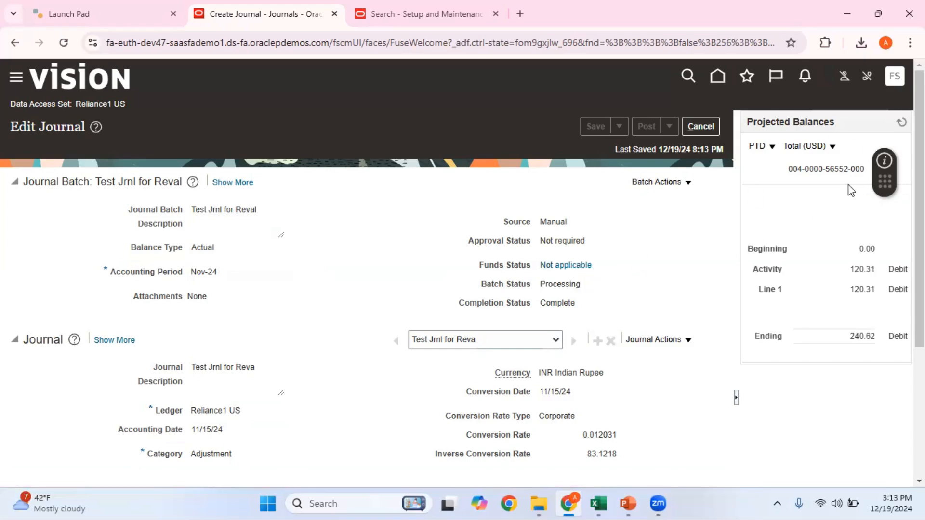
pyautogui.click(902, 122)
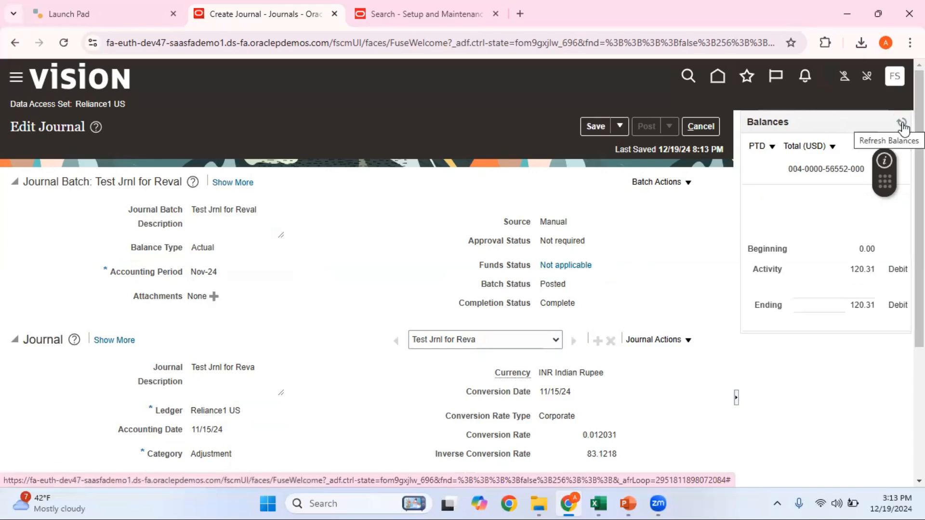
pyautogui.click(700, 133)
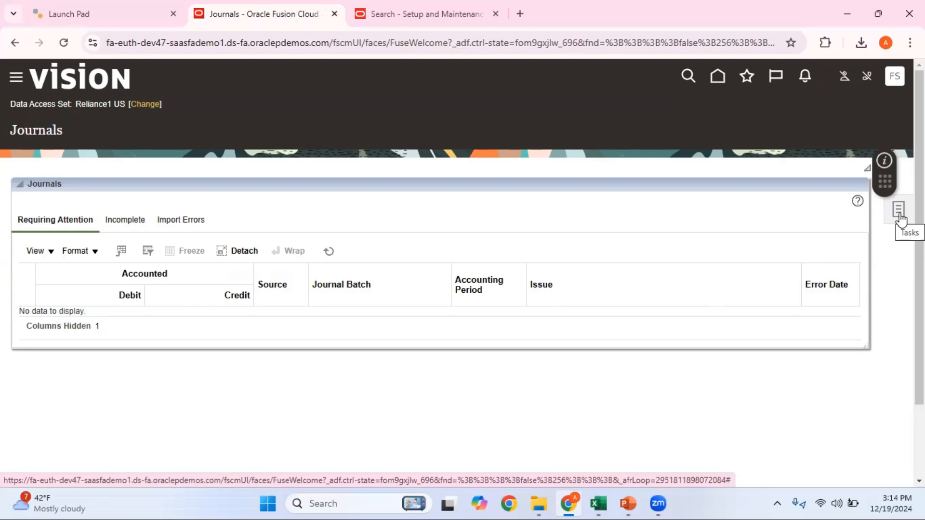
# Launch Inquire on Detail Balances from the Period Close tasks panel for ledger Reliance1 US
pyautogui.click(714, 78)
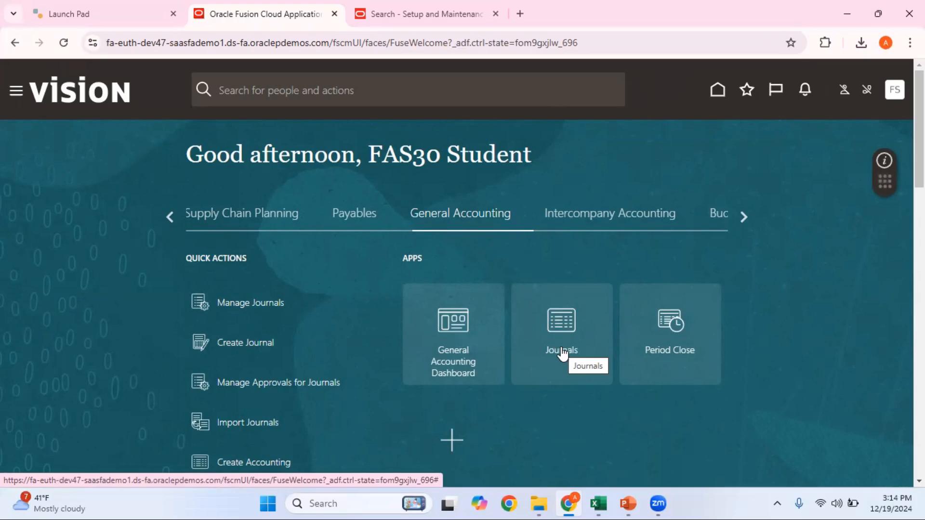
pyautogui.click(674, 354)
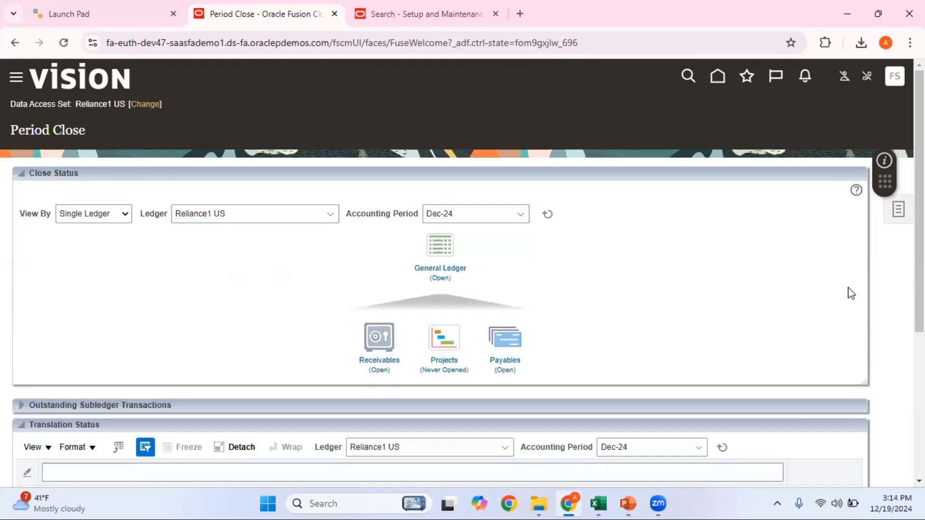
pyautogui.click(899, 212)
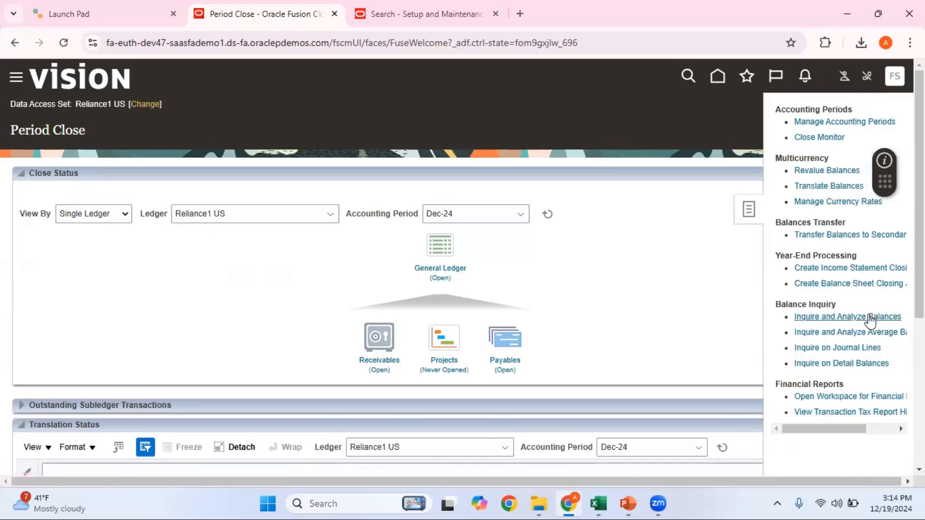
pyautogui.click(869, 316)
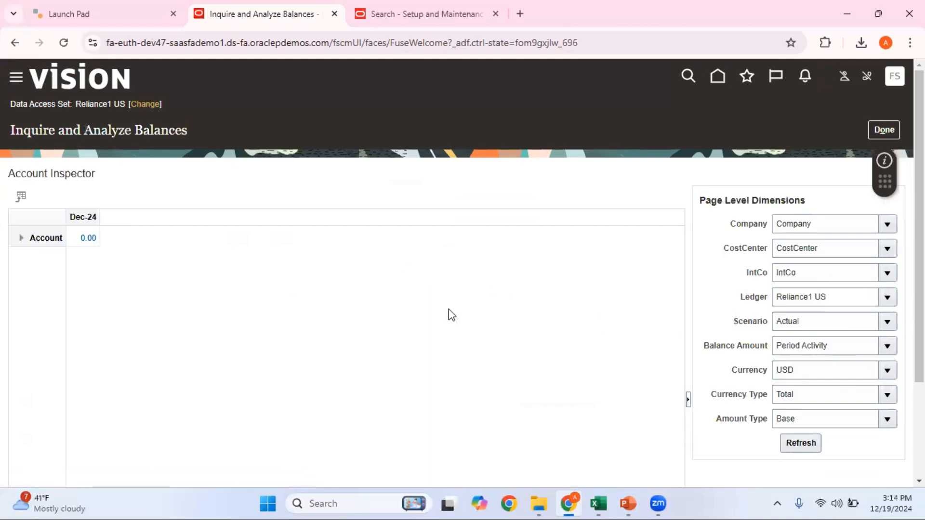
pyautogui.click(889, 130)
pyautogui.click(898, 209)
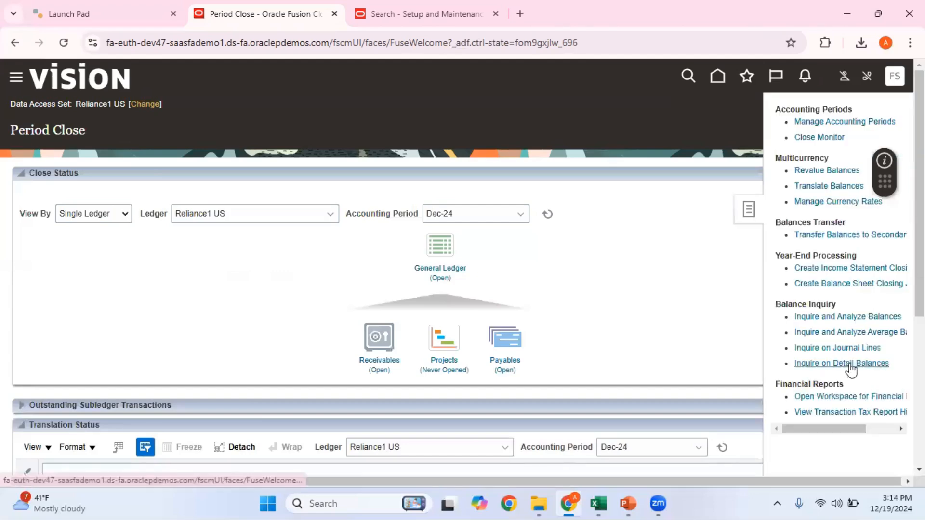
pyautogui.click(846, 363)
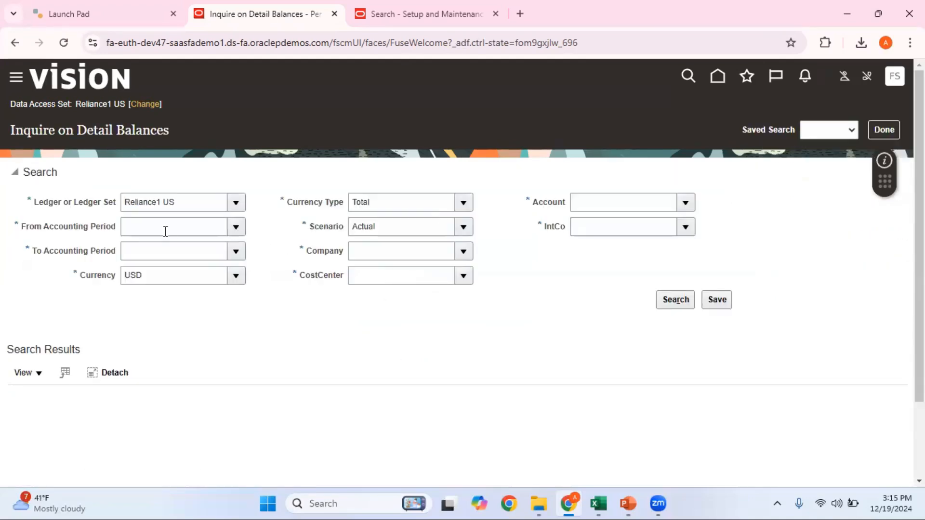
# Set the balance inquiry period range from Jan-24 to Nov-24
pyautogui.click(165, 228)
pyautogui.click(236, 228)
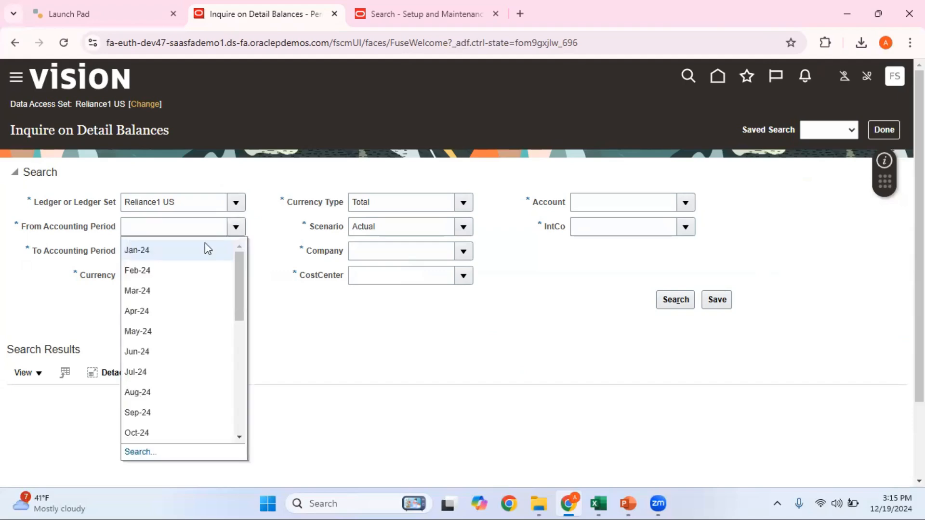
pyautogui.click(190, 251)
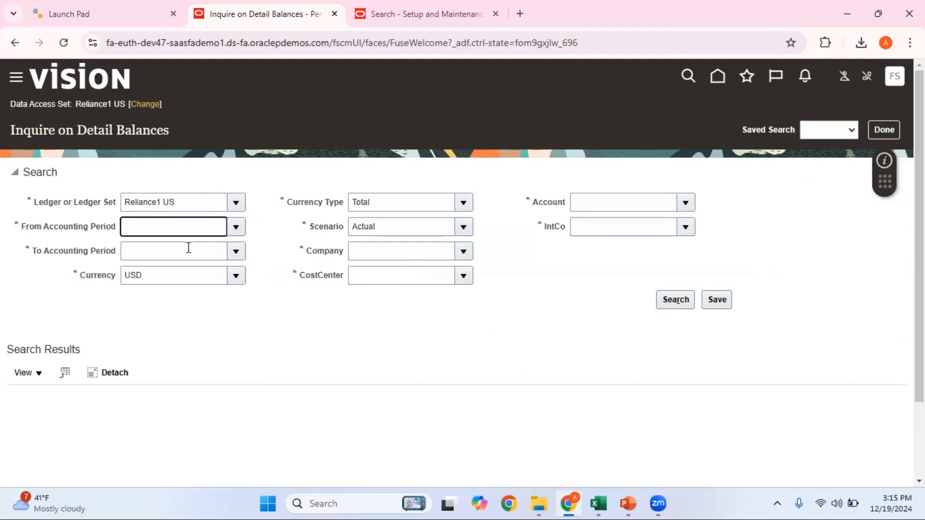
pyautogui.click(195, 254)
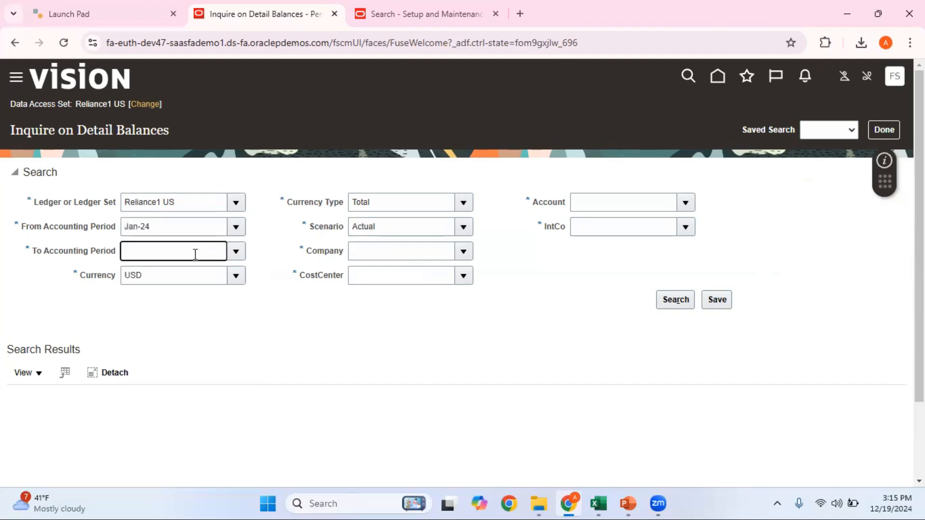
pyautogui.write('nov-24')
pyautogui.press('Tab')
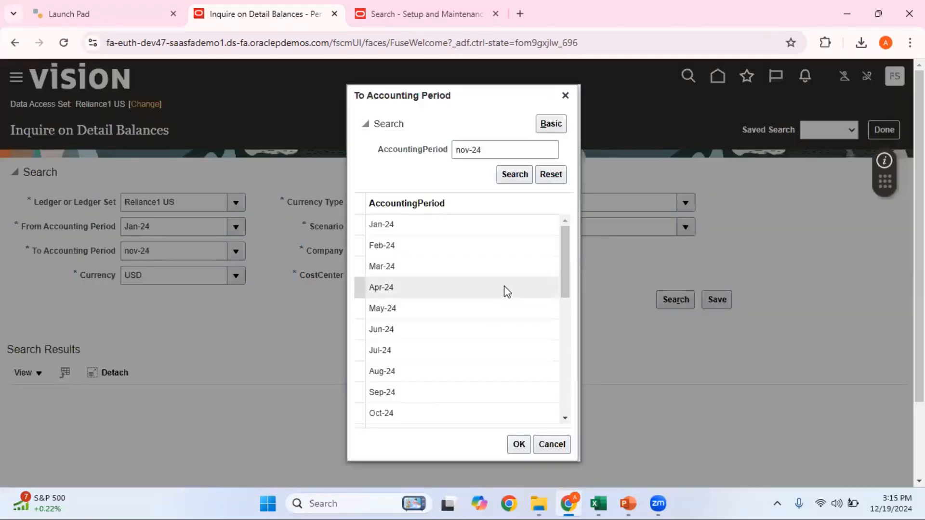
pyautogui.moveTo(563, 285); pyautogui.dragTo(571, 325)
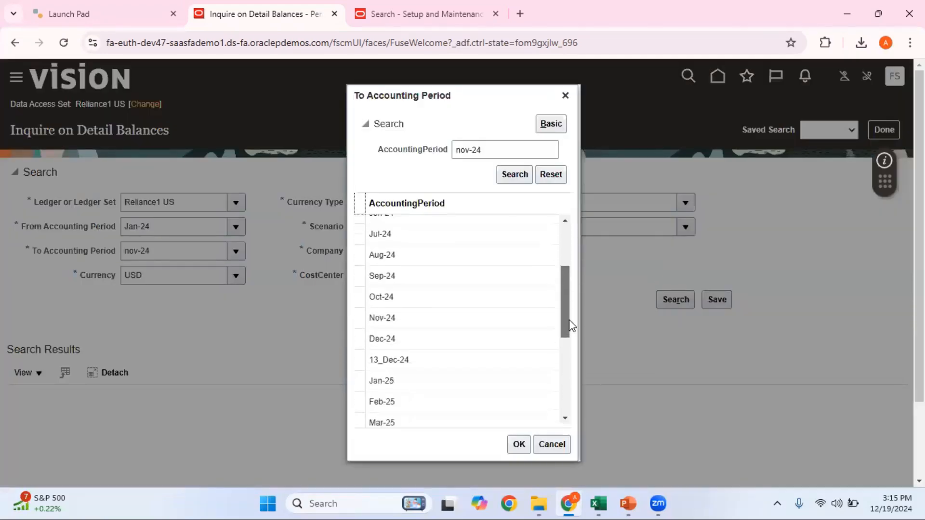
pyautogui.click(423, 317)
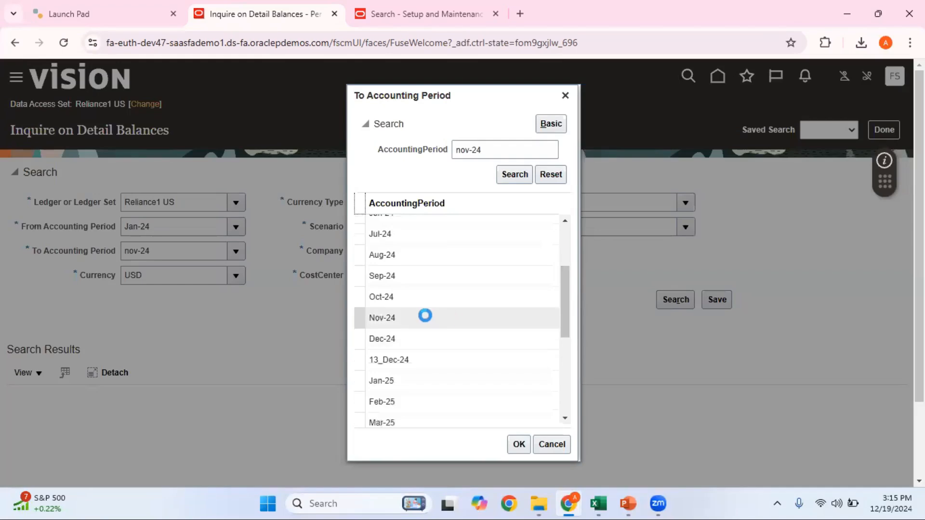
pyautogui.click(520, 445)
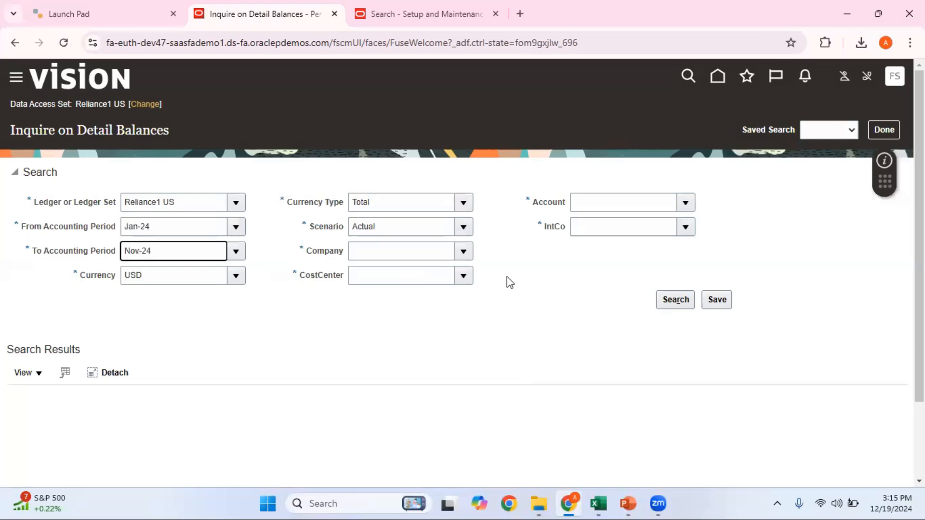
# Set Company 004 and CostCenter 0000, checking the account in the Revaluation workbook
pyautogui.click(469, 259)
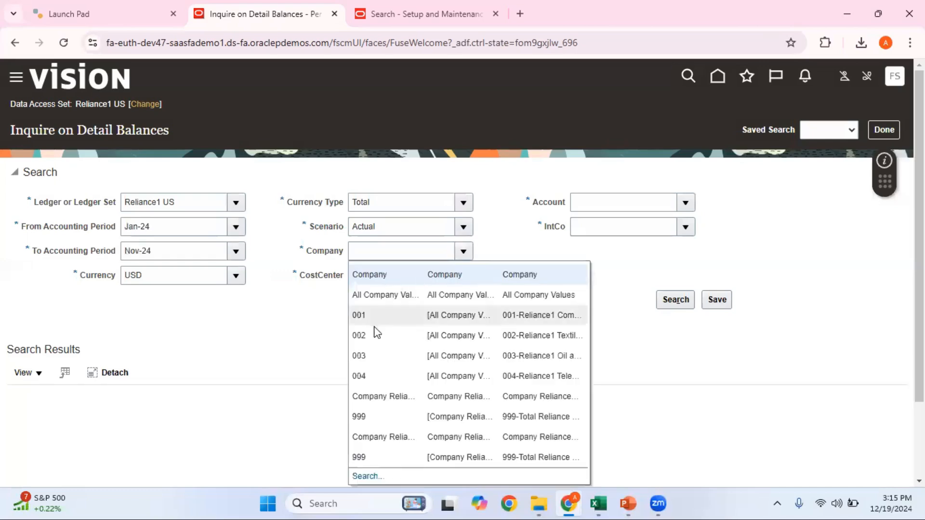
pyautogui.click(371, 376)
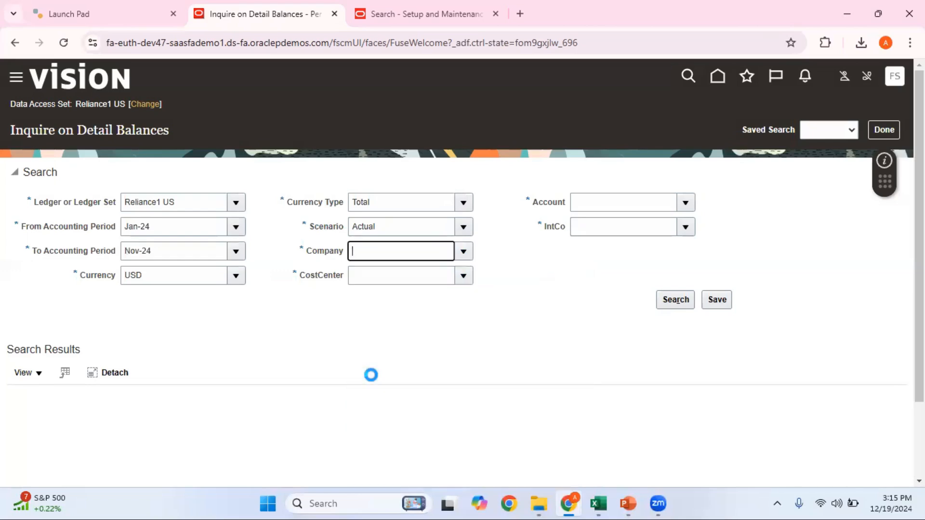
pyautogui.click(464, 277)
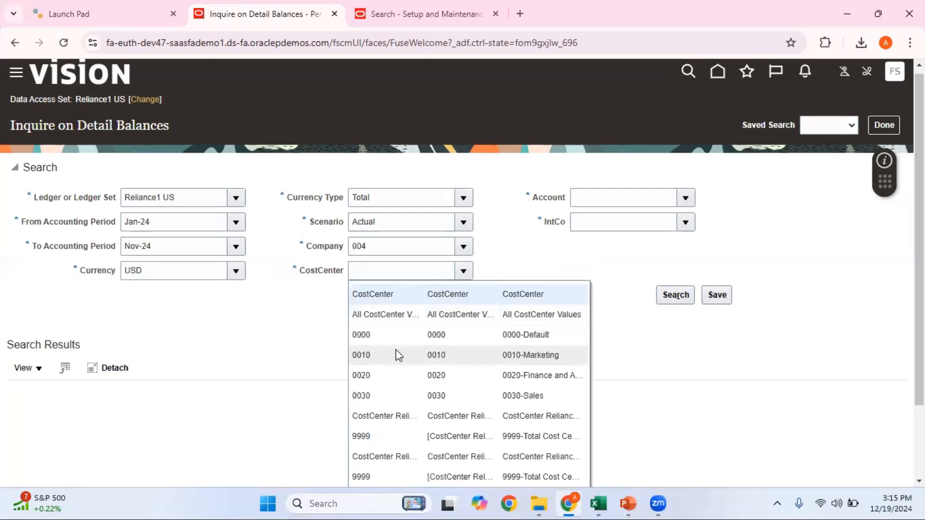
pyautogui.click(383, 337)
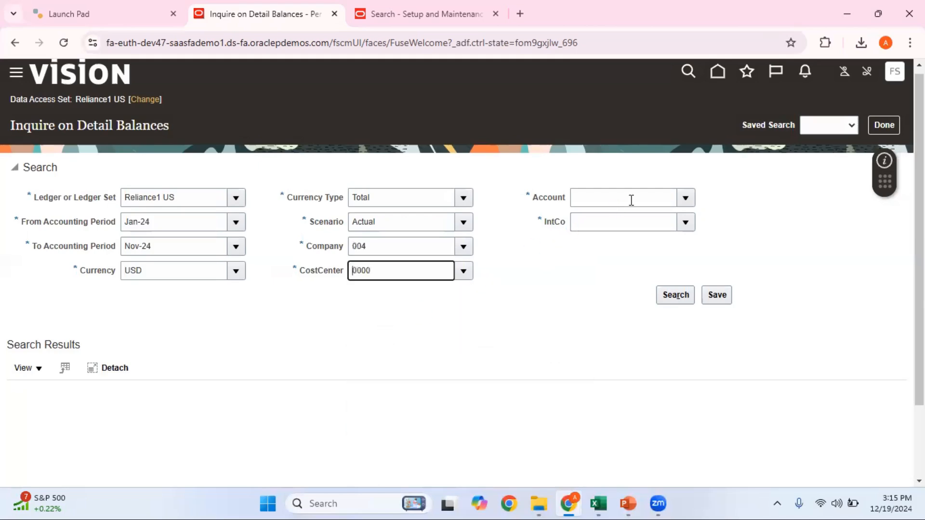
pyautogui.moveTo(600, 491)
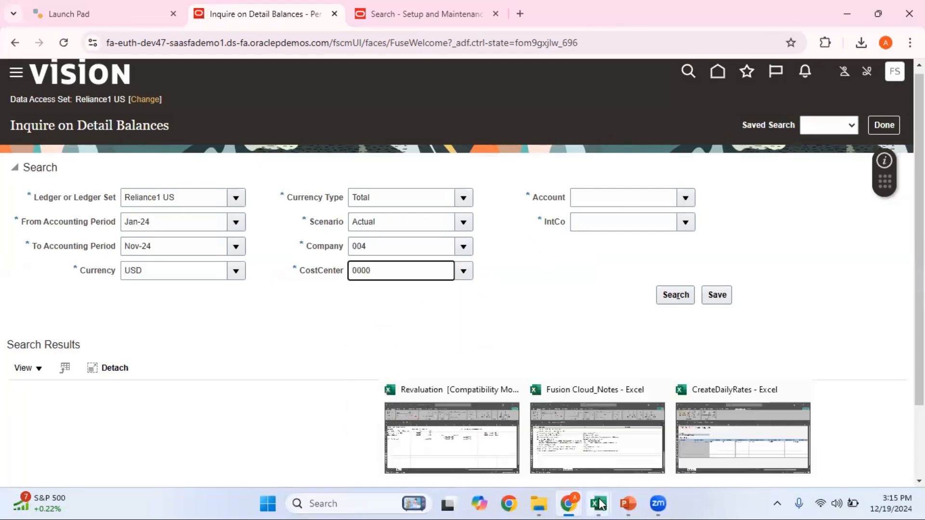
pyautogui.click(511, 432)
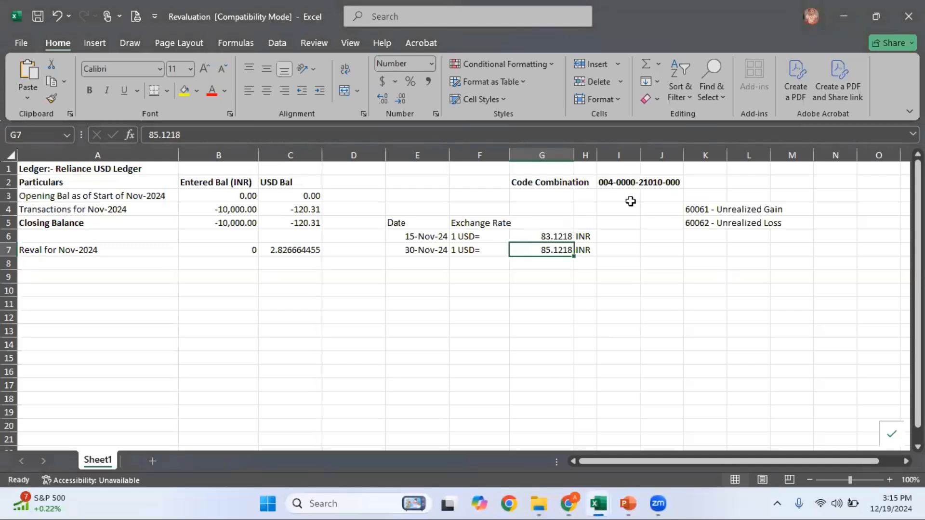
pyautogui.hotkey('alt', 'Tab')
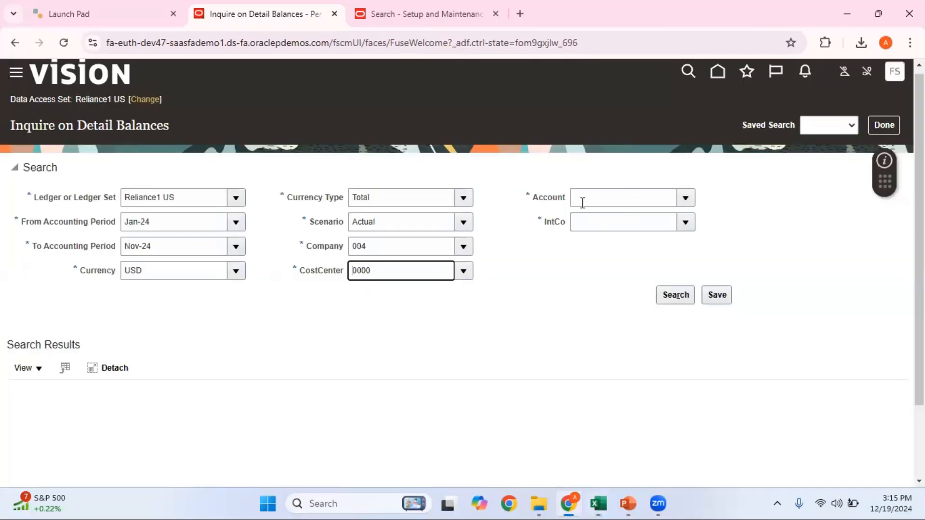
# Enter account 21010 and IntCo 000, search, and dismiss the invalid account error
pyautogui.click(627, 205)
pyautogui.write('21010')
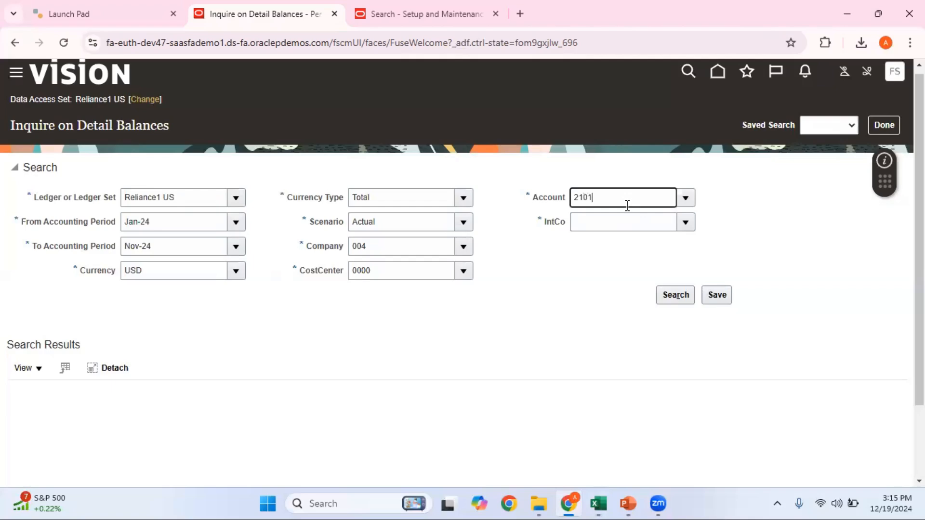
pyautogui.click(610, 223)
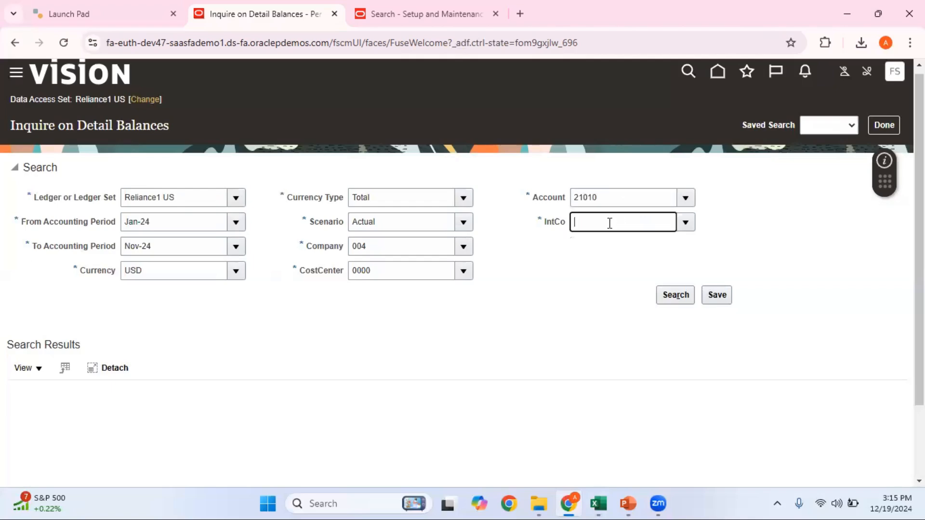
pyautogui.click(685, 223)
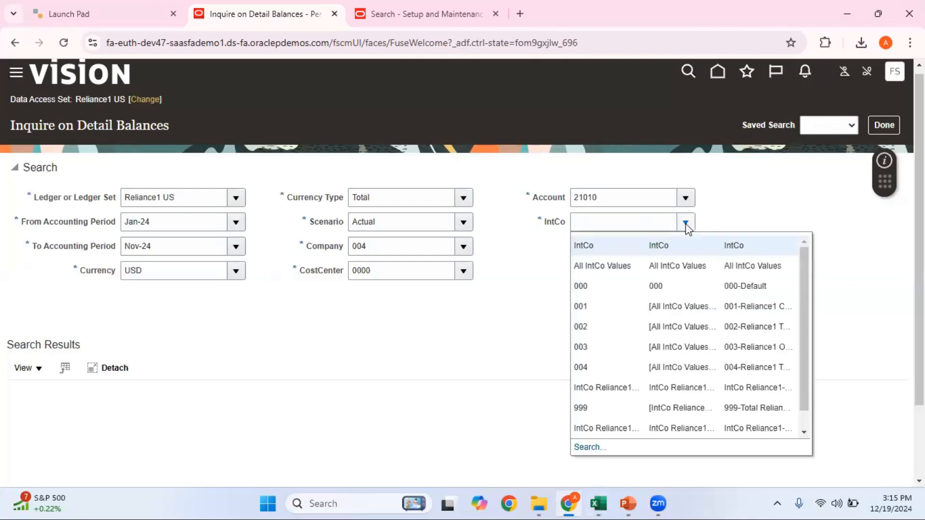
pyautogui.click(603, 287)
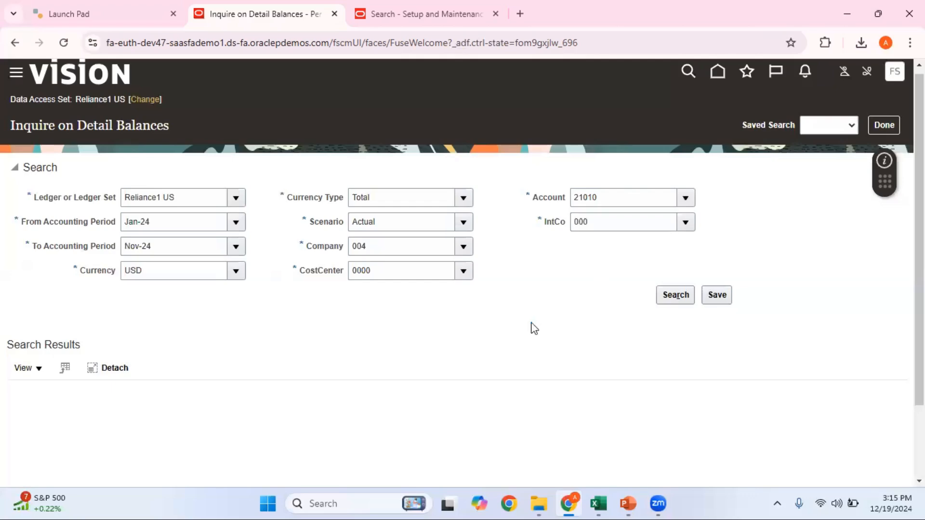
pyautogui.click(675, 296)
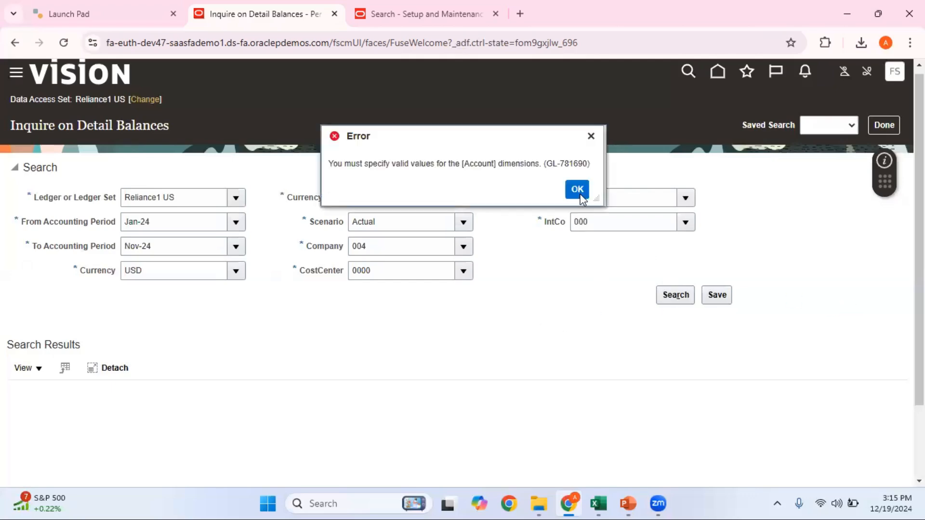
pyautogui.click(577, 189)
pyautogui.click(691, 194)
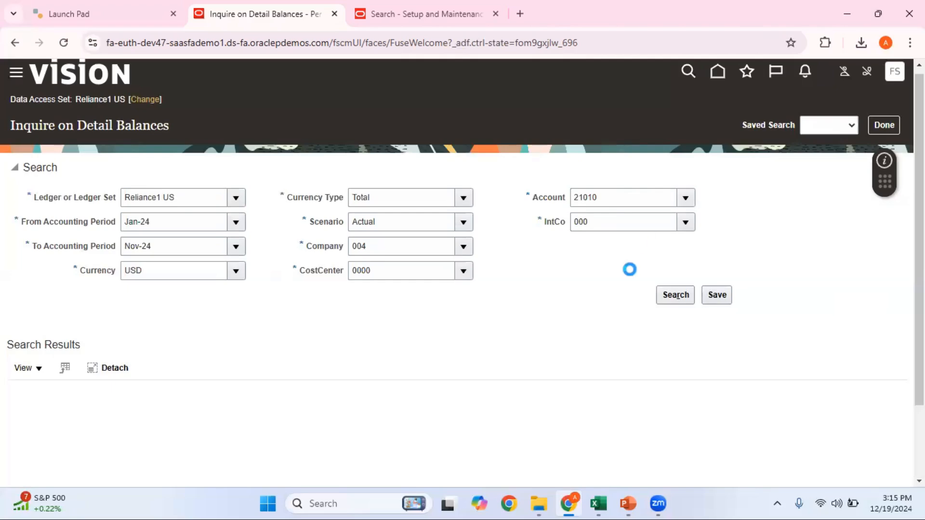
# Rerun the 21010 search and drill into Nov-24 activity to view the 10,000 INR / 120.31 USD line
pyautogui.click(588, 222)
pyautogui.click(672, 297)
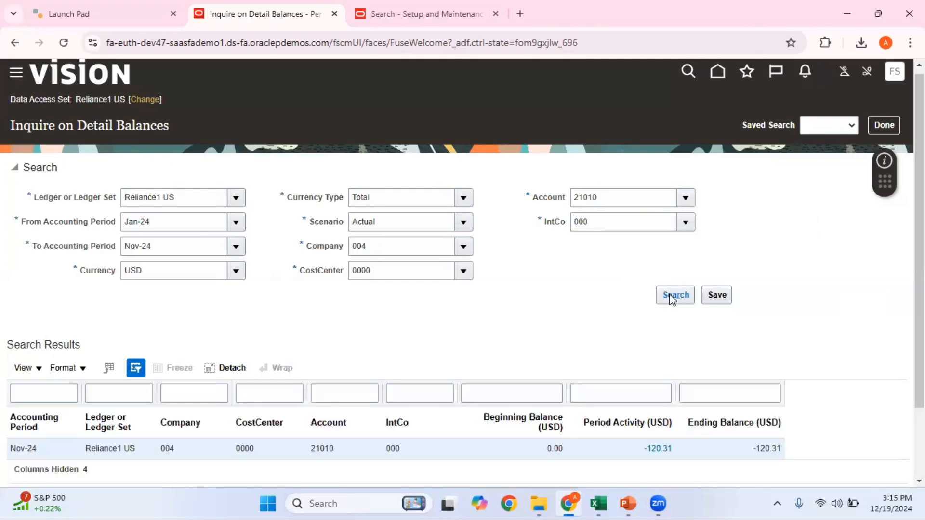
pyautogui.scroll(-3, 462, 269)
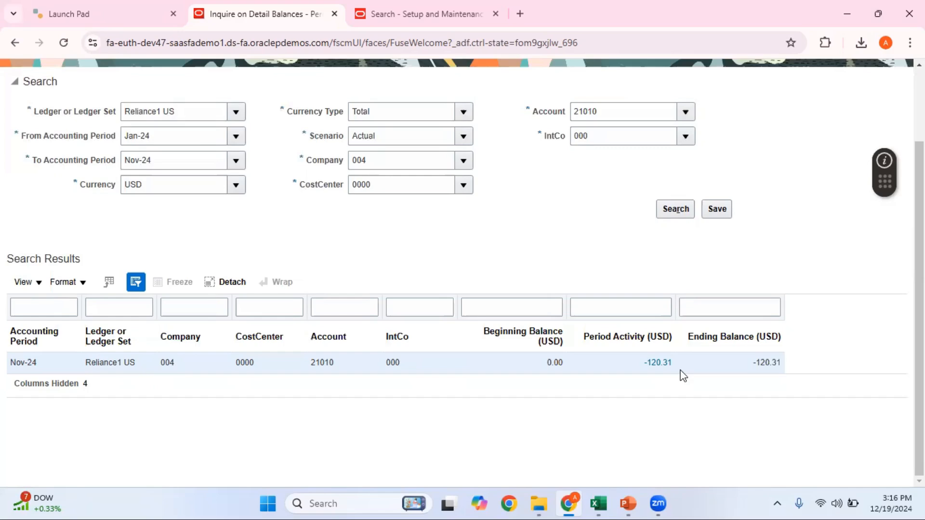
pyautogui.click(654, 362)
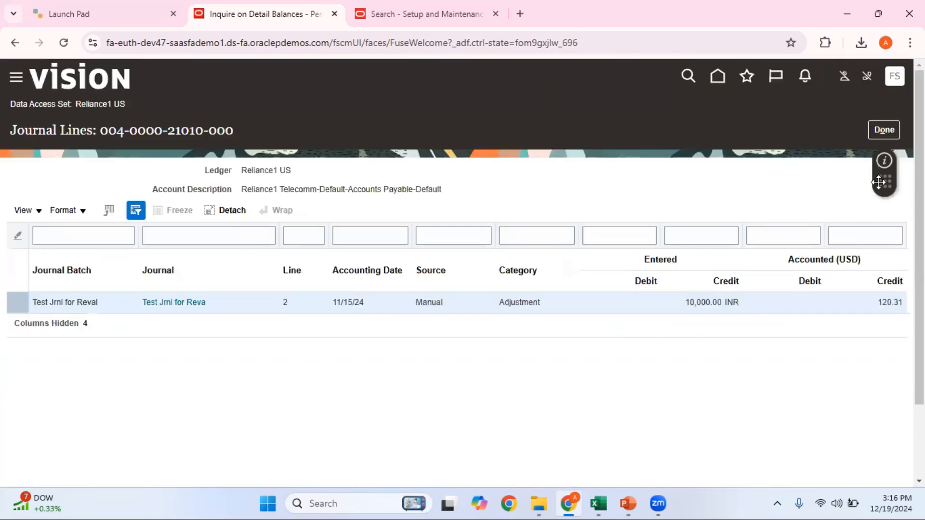
pyautogui.click(881, 140)
pyautogui.moveTo(636, 505)
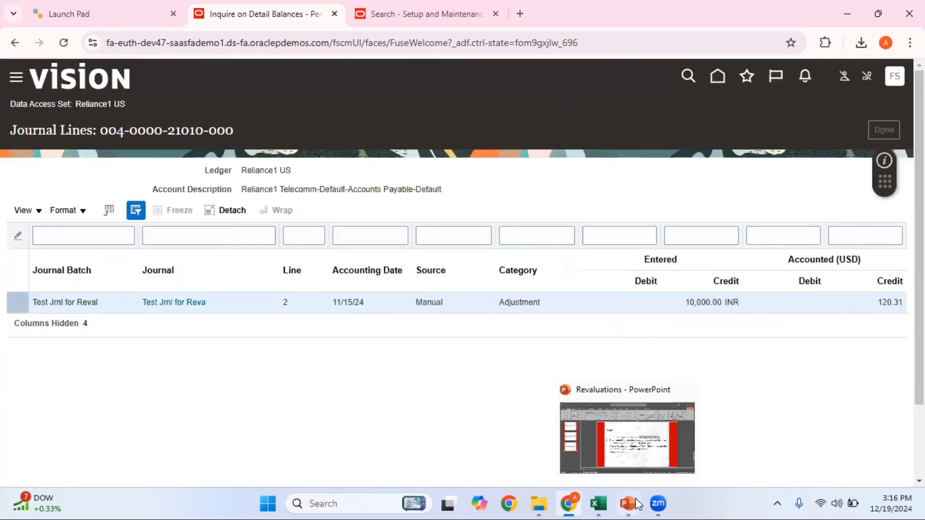
pyautogui.click(636, 446)
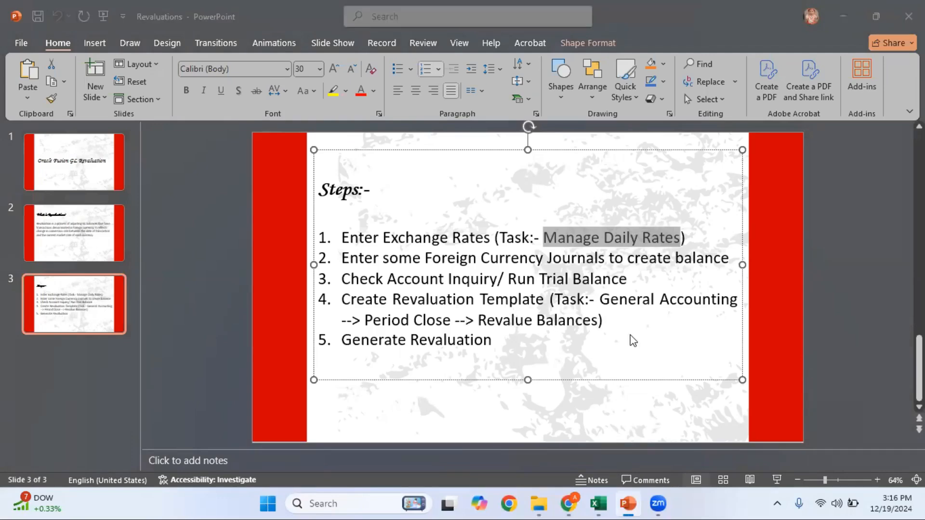
# After reading the five revaluation steps, return to the Oracle detail balances inquiry
pyautogui.hotkey('alt', 'Tab')
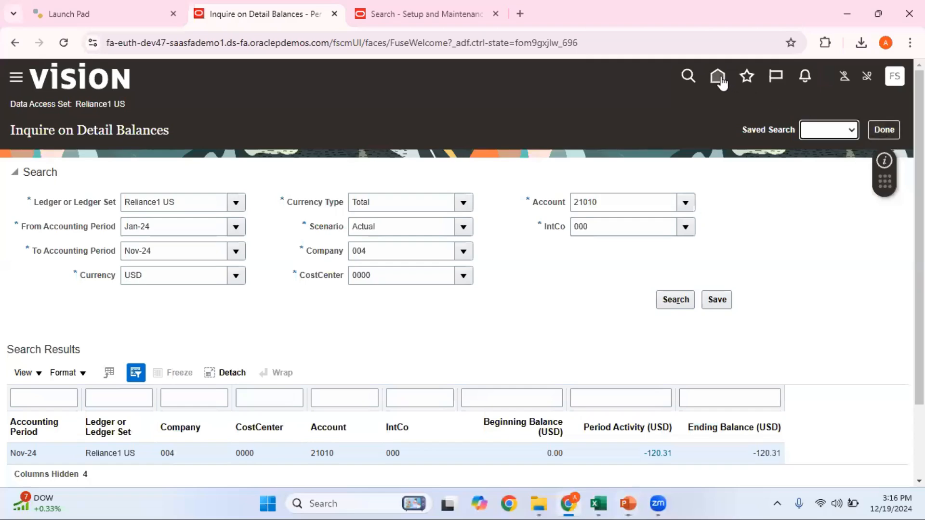
# Open Revalue Balances from the Period Close work area's Multicurrency tasks
pyautogui.click(719, 77)
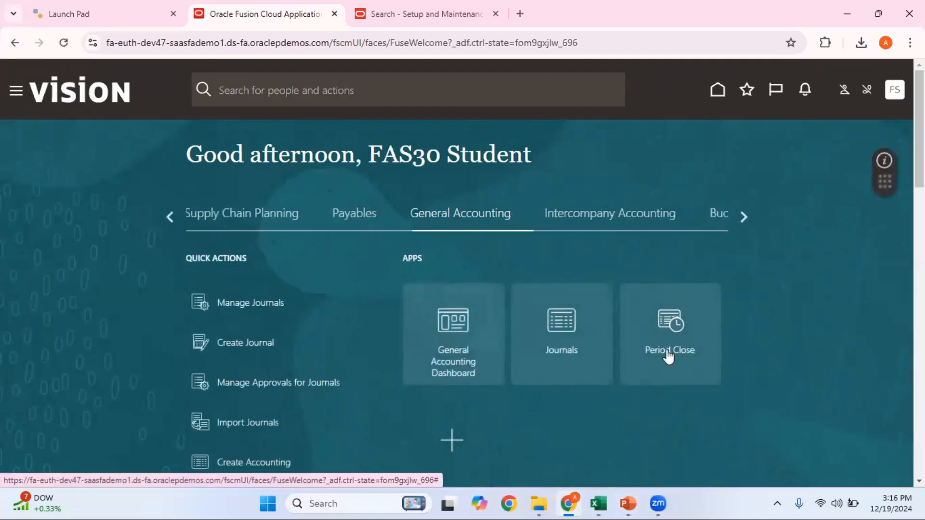
pyautogui.click(668, 357)
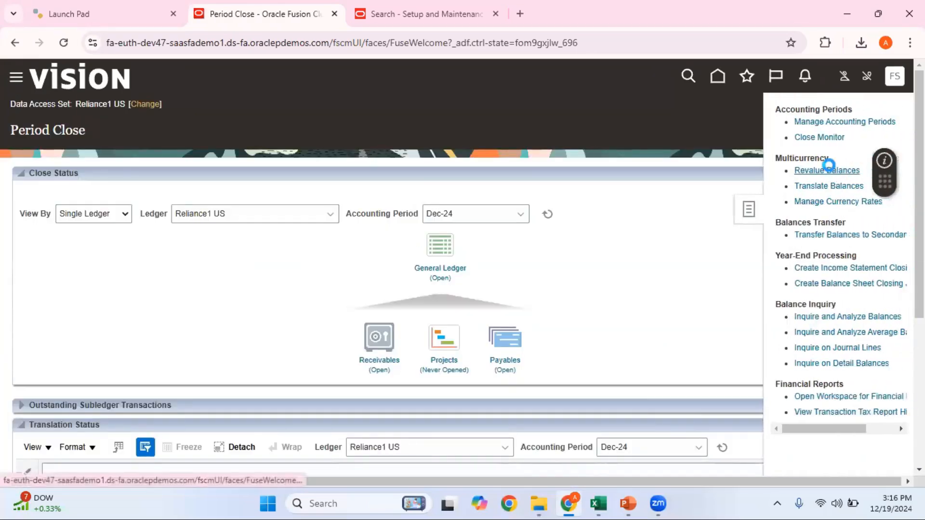
pyautogui.click(827, 169)
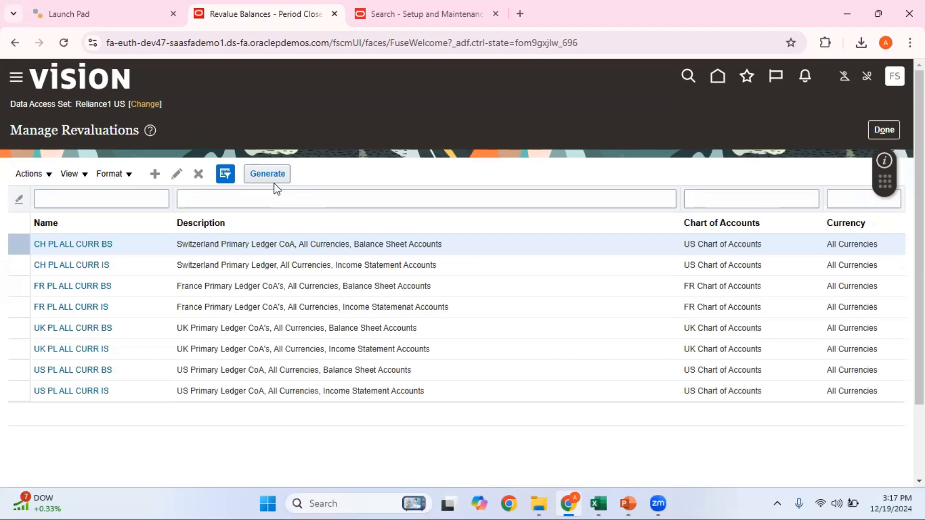
# Create a revaluation named 'Reliance Reval Template' with the same text as its description
pyautogui.click(155, 176)
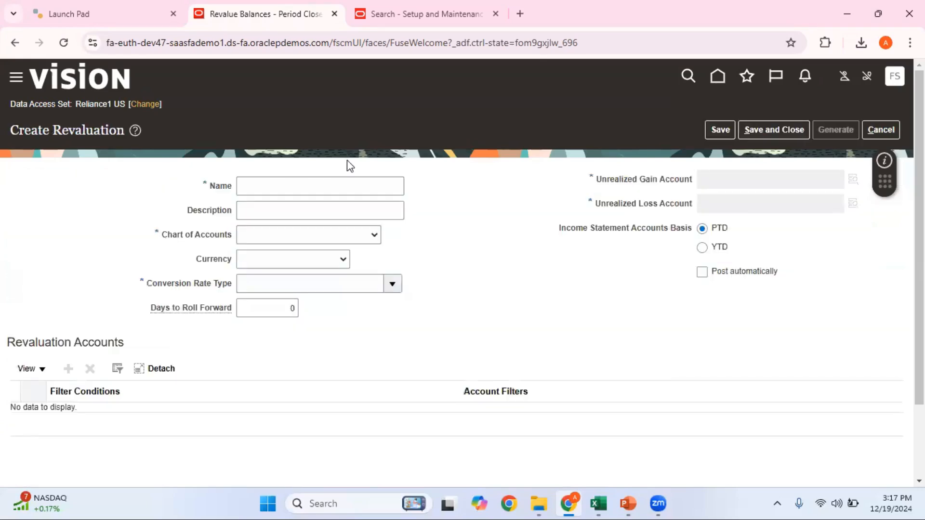
pyautogui.click(332, 182)
pyautogui.write('Rel')
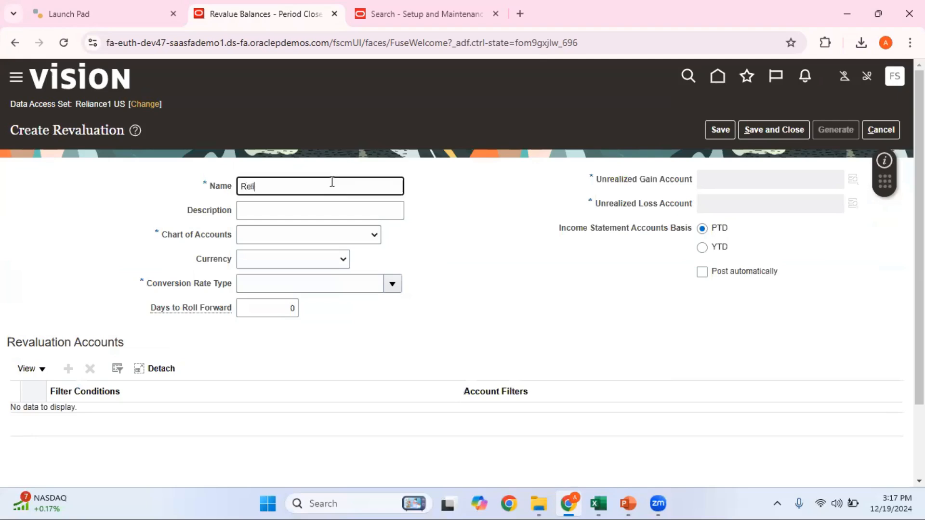
pyautogui.write('iance Reval Template')
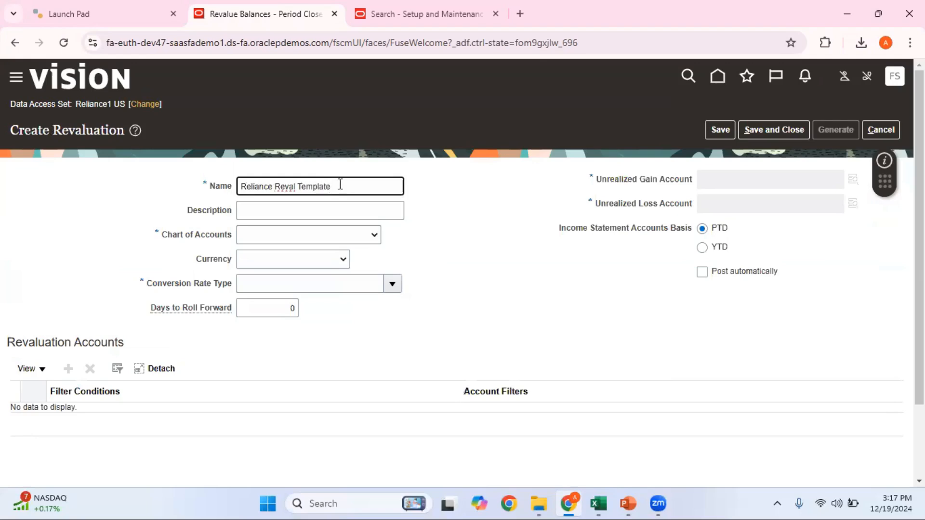
pyautogui.moveTo(345, 187); pyautogui.dragTo(225, 191)
pyautogui.hotkey('ctrl', 'c')
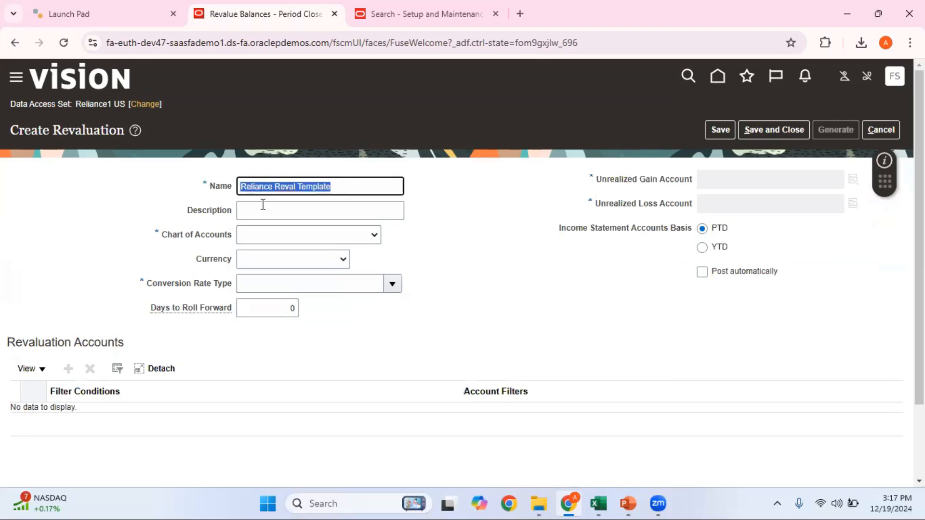
pyautogui.click(262, 206)
pyautogui.hotkey('ctrl', 'v')
# Choose chart of accounts Reliance1 and the Corporate conversion rate type
pyautogui.click(300, 238)
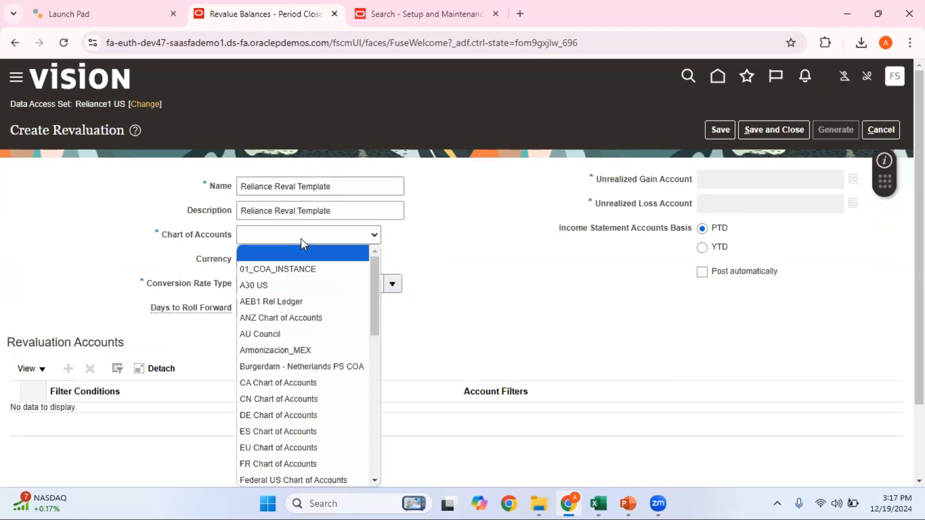
pyautogui.press('r')
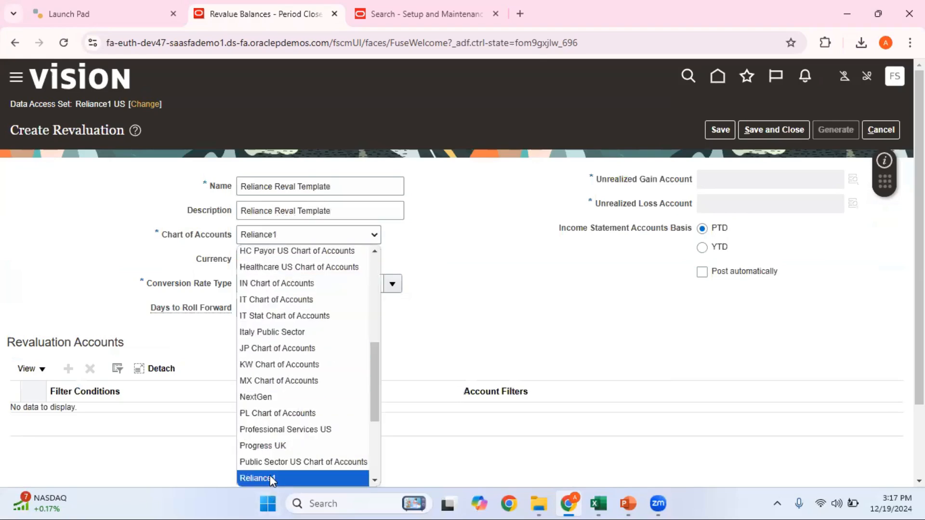
pyautogui.click(270, 477)
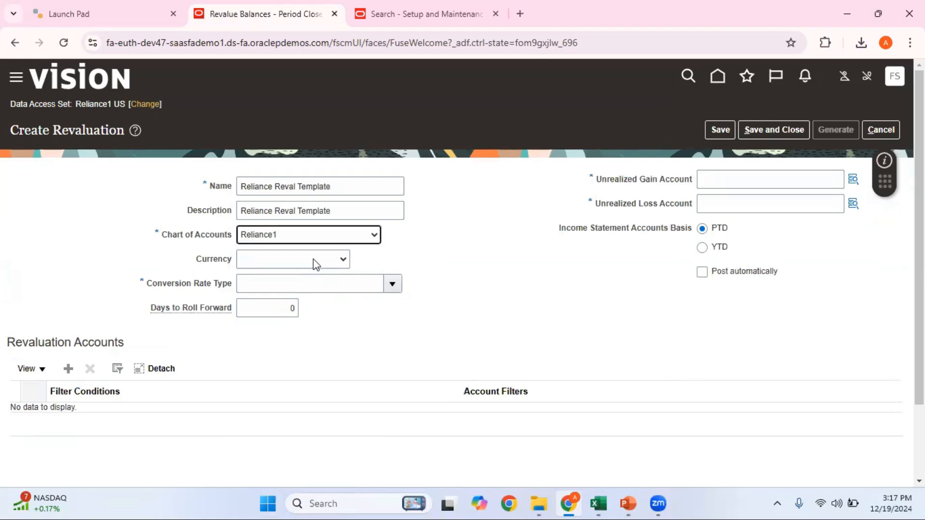
pyautogui.click(349, 286)
pyautogui.write('corpor')
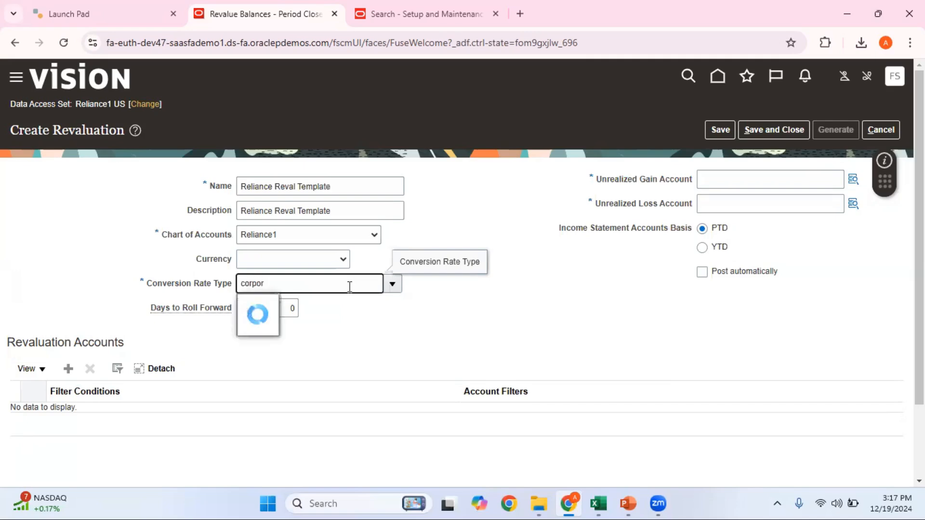
pyautogui.click(266, 307)
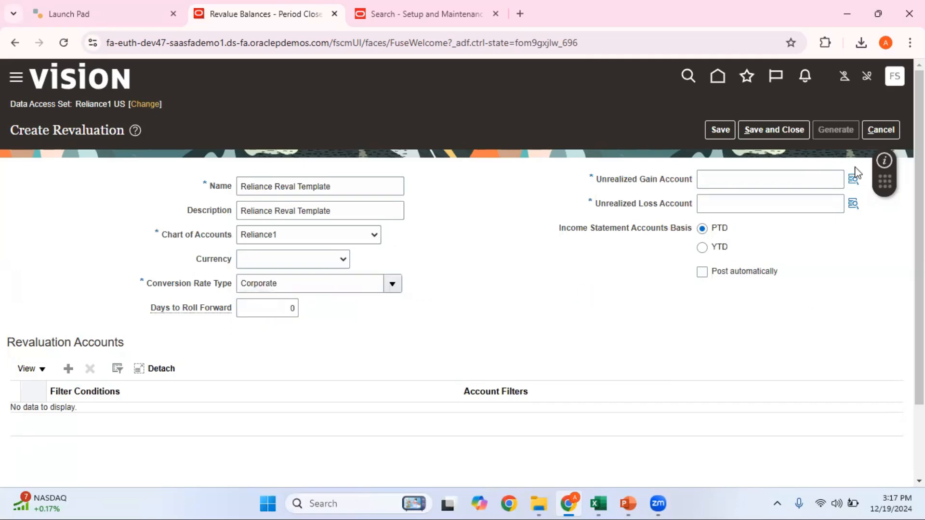
pyautogui.click(853, 182)
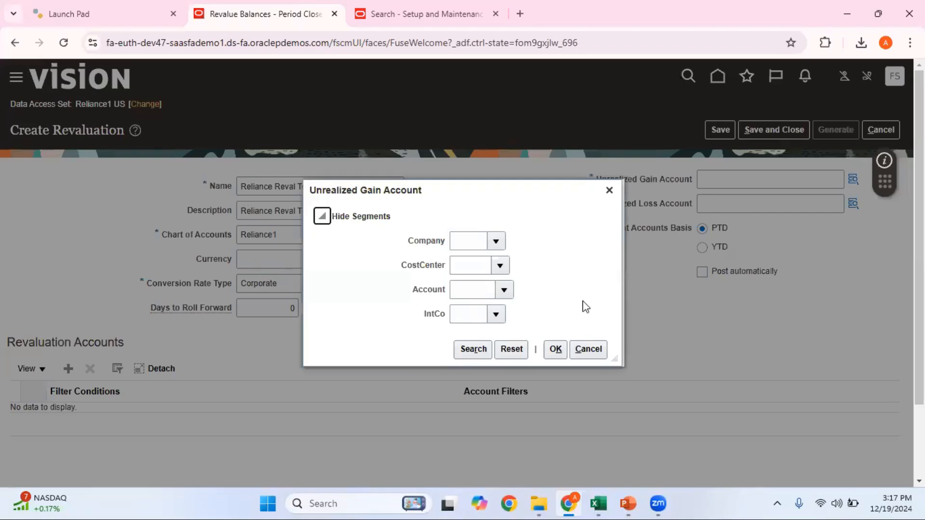
# Fill in the gain account segments Company 004, CostCenter 0000 and IntCo 000
pyautogui.click(464, 240)
pyautogui.write('004')
pyautogui.click(471, 262)
pyautogui.click(470, 264)
pyautogui.write('000')
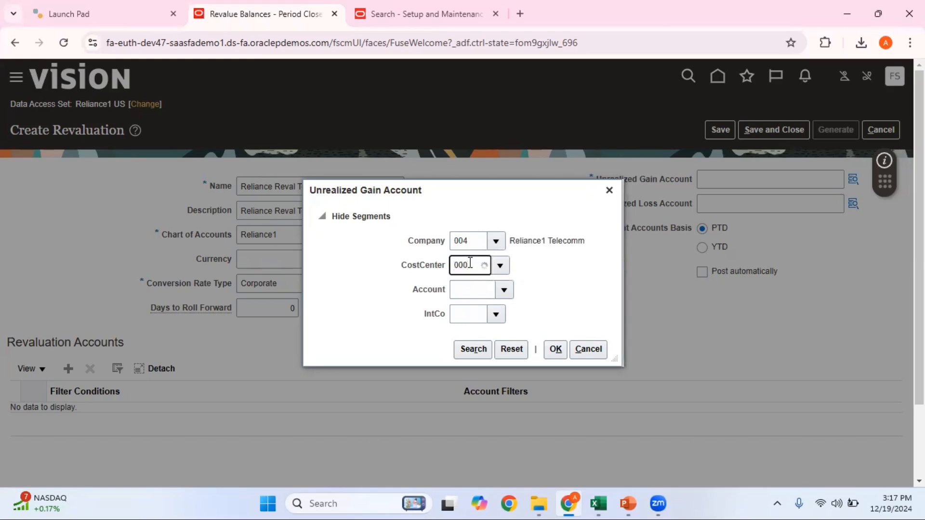
pyautogui.click(472, 286)
pyautogui.click(461, 316)
pyautogui.write('000')
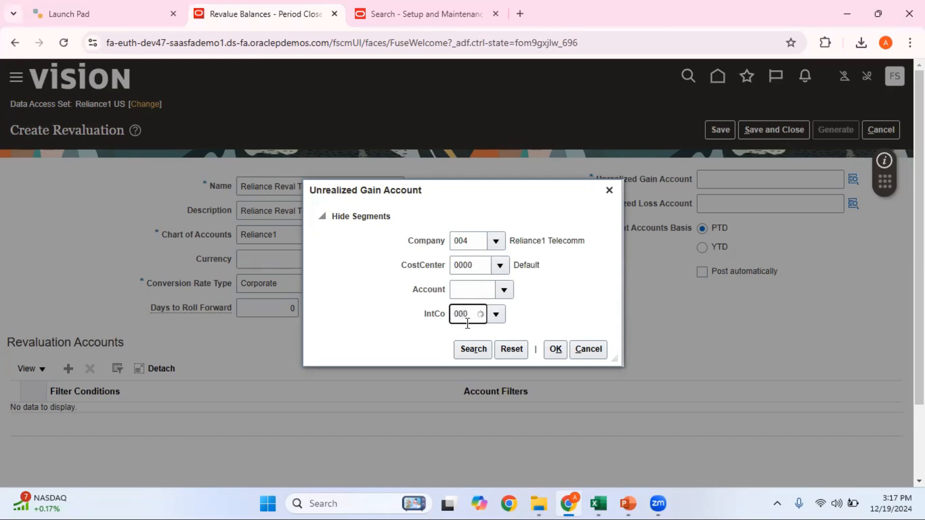
pyautogui.click(474, 336)
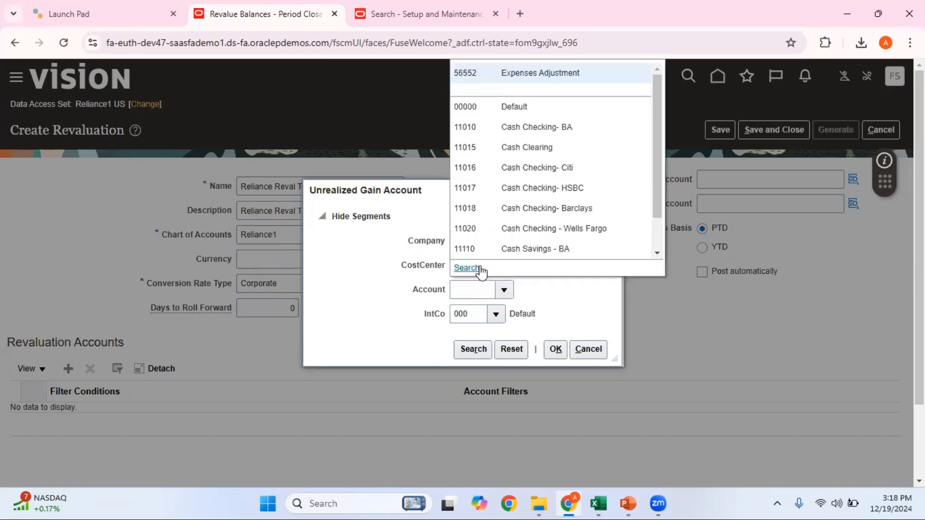
# Search accounts whose description contains 'realized', pick 60061 Realized Exchange Rate Gain, and accept
pyautogui.click(480, 267)
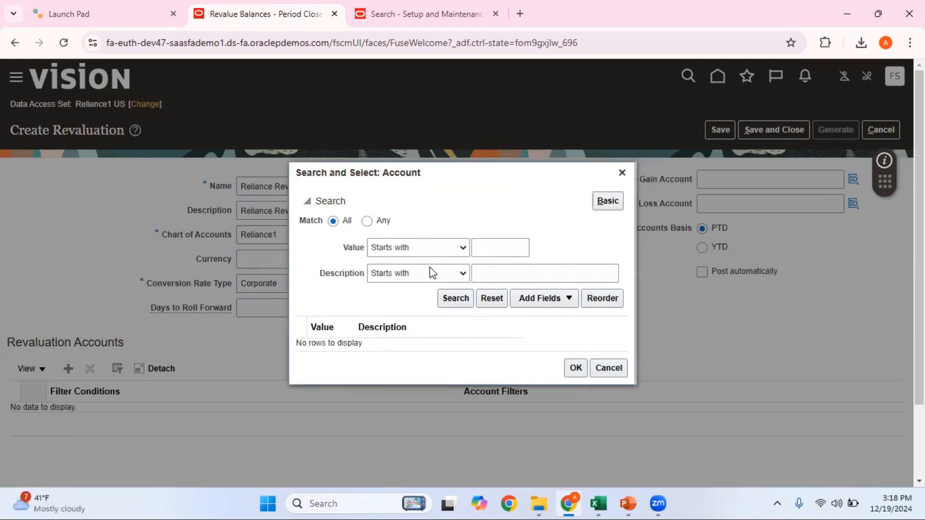
pyautogui.click(430, 273)
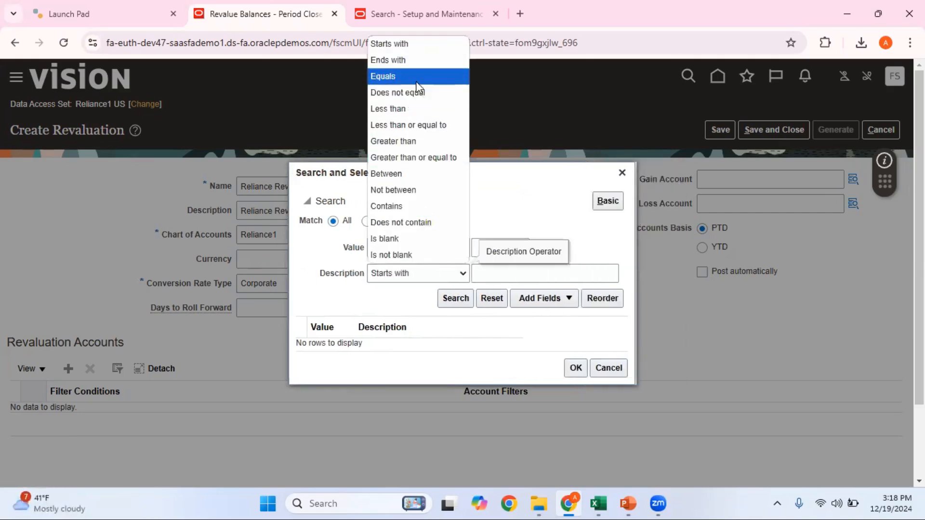
pyautogui.click(397, 206)
pyautogui.click(490, 275)
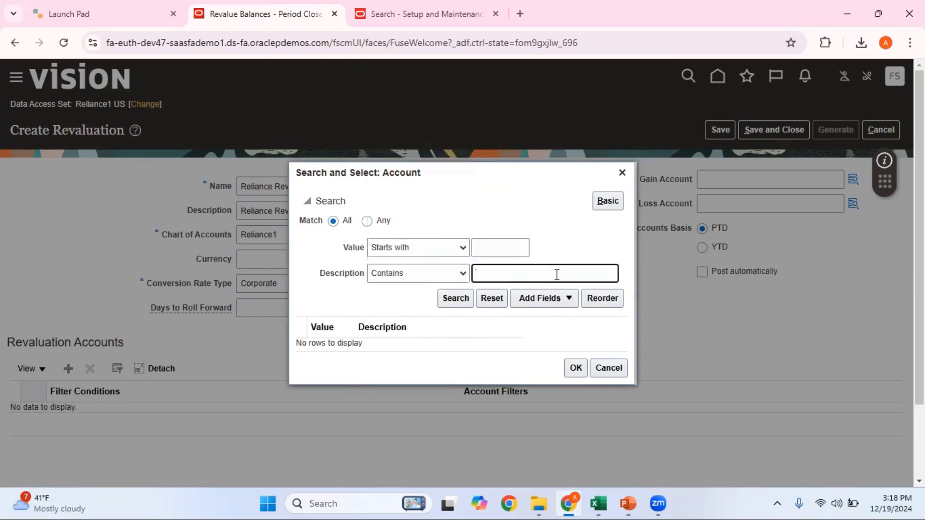
pyautogui.write('realized')
pyautogui.click(455, 298)
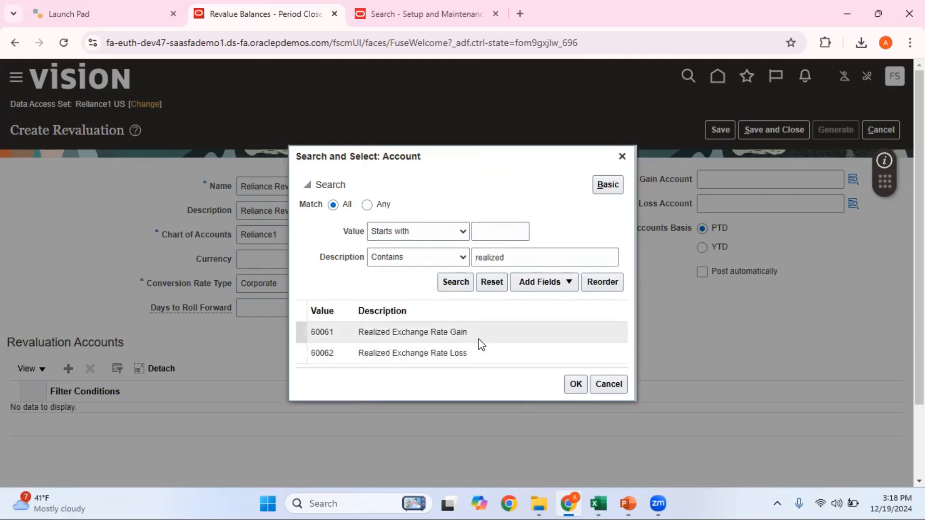
pyautogui.click(490, 332)
pyautogui.click(576, 386)
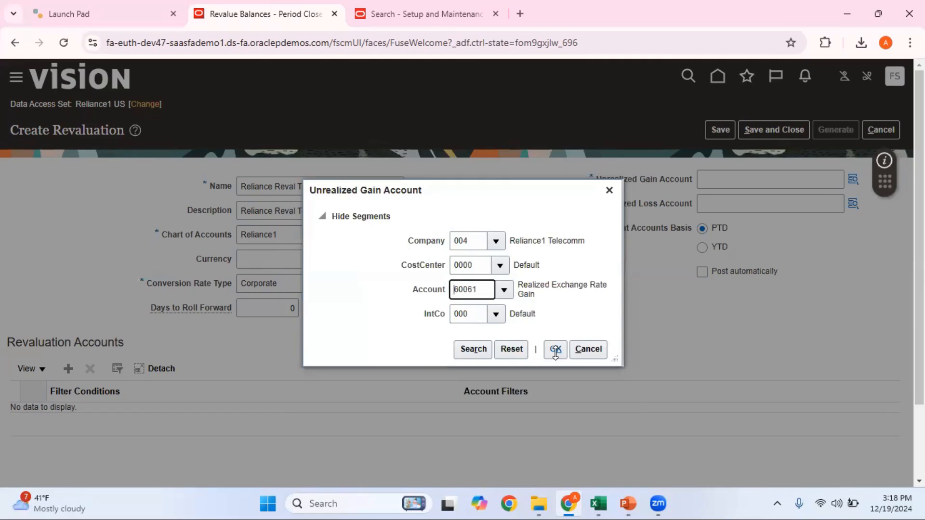
pyautogui.click(556, 351)
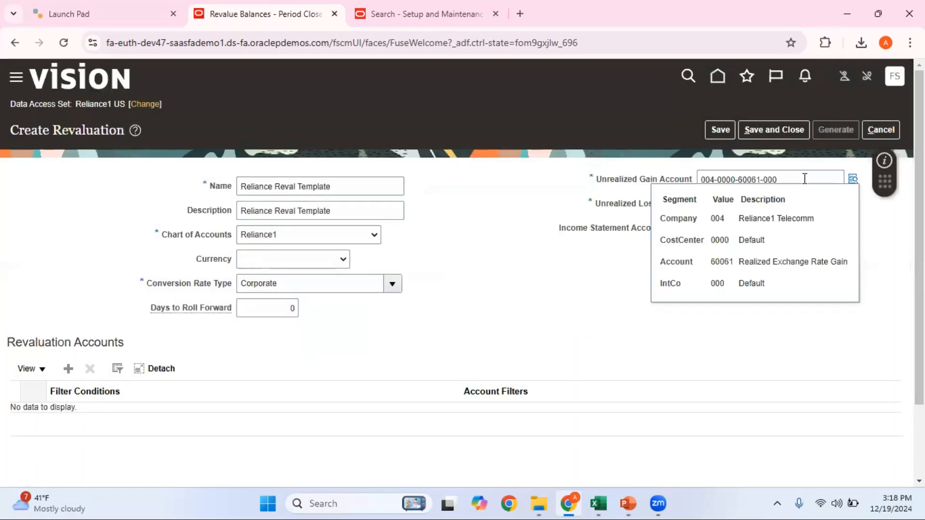
pyautogui.moveTo(787, 183); pyautogui.dragTo(701, 184)
pyautogui.hotkey('ctrl', 'c')
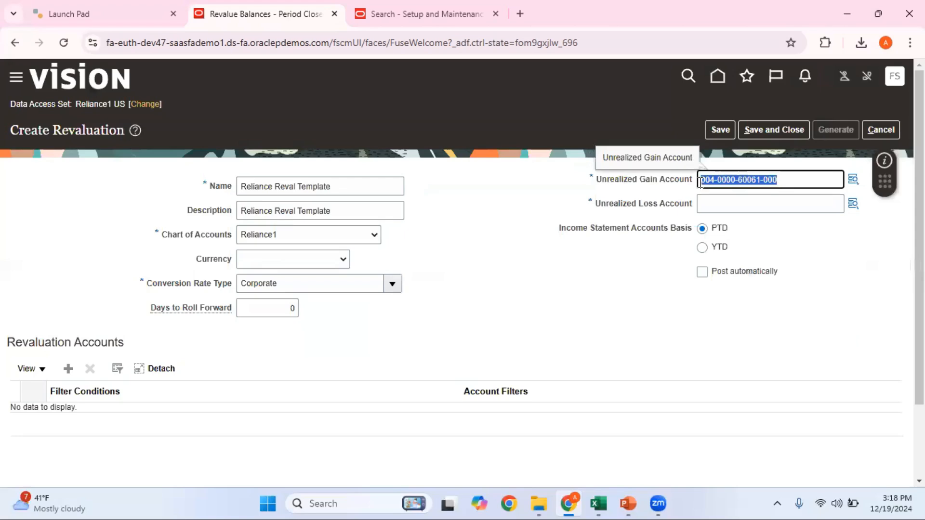
pyautogui.click(723, 204)
pyautogui.hotkey('ctrl', 'v')
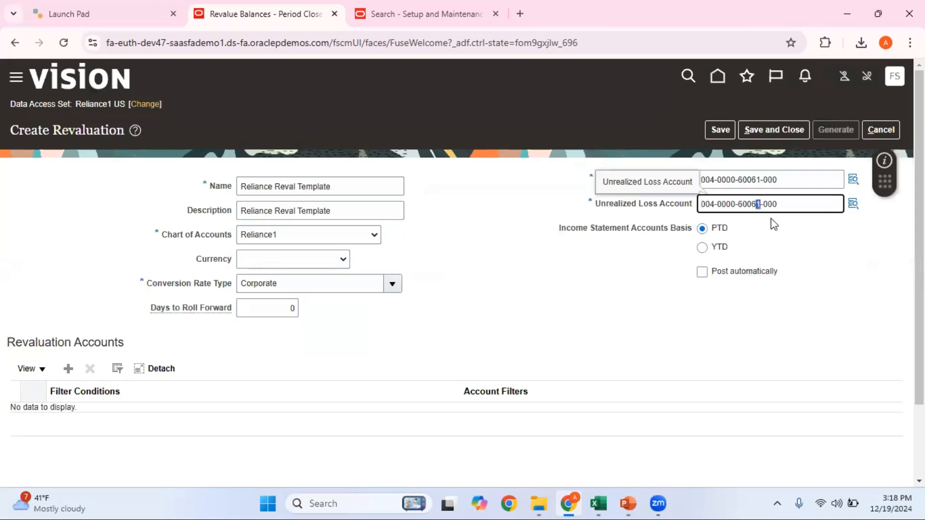
pyautogui.click(578, 278)
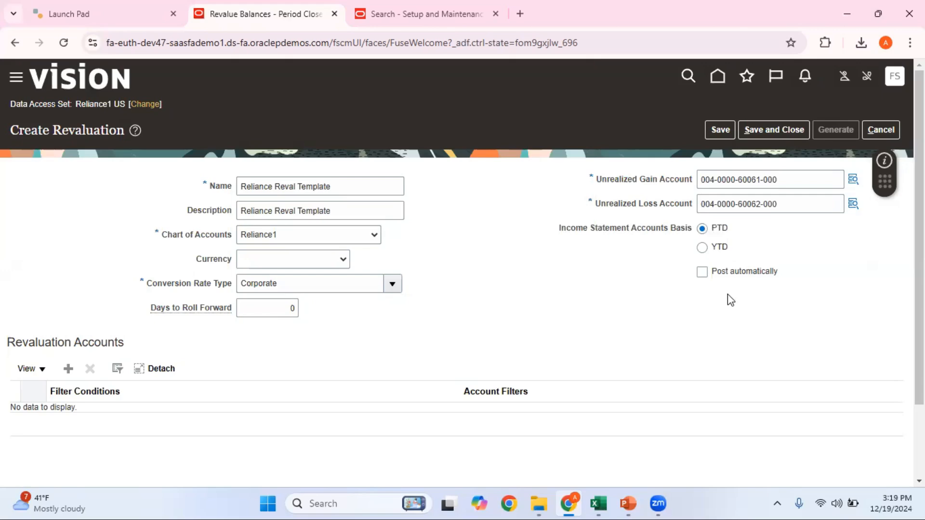
# Turn on Post automatically and add a blank revaluation account row
pyautogui.click(703, 272)
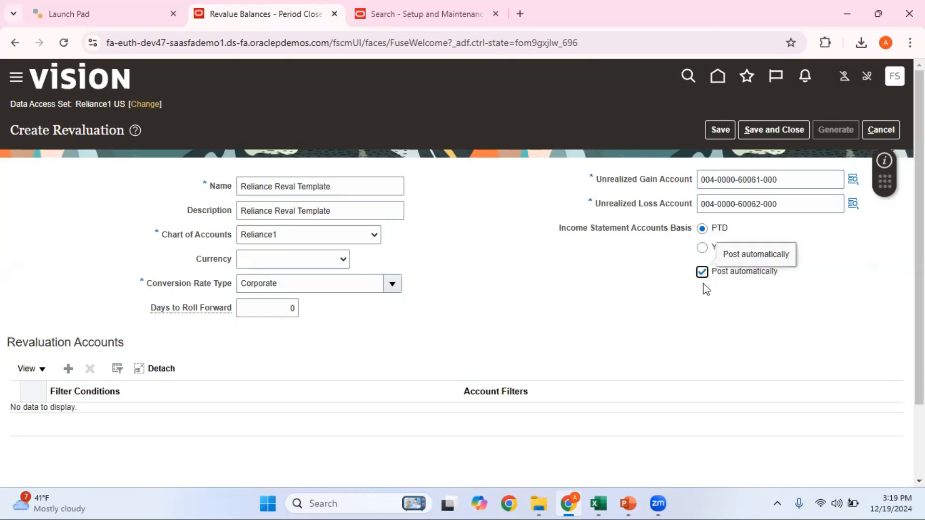
pyautogui.scroll(-1, 703, 272)
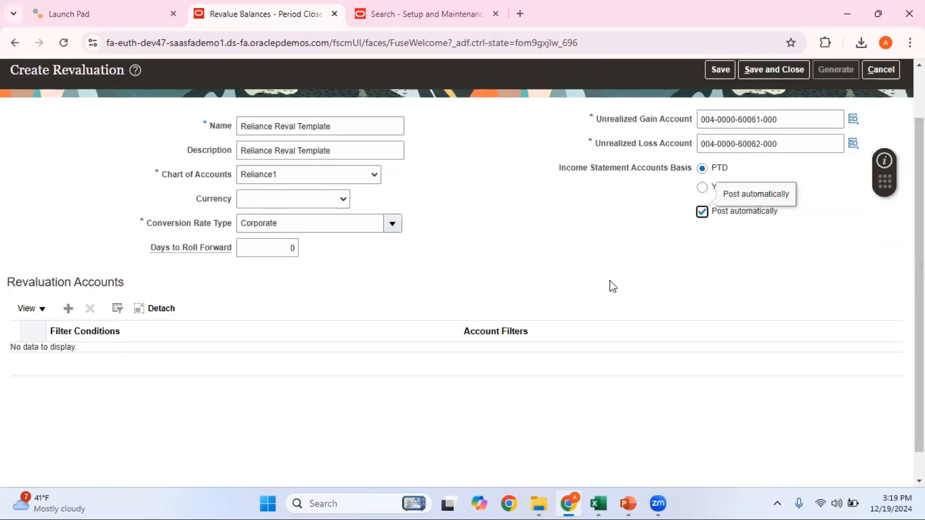
pyautogui.click(69, 311)
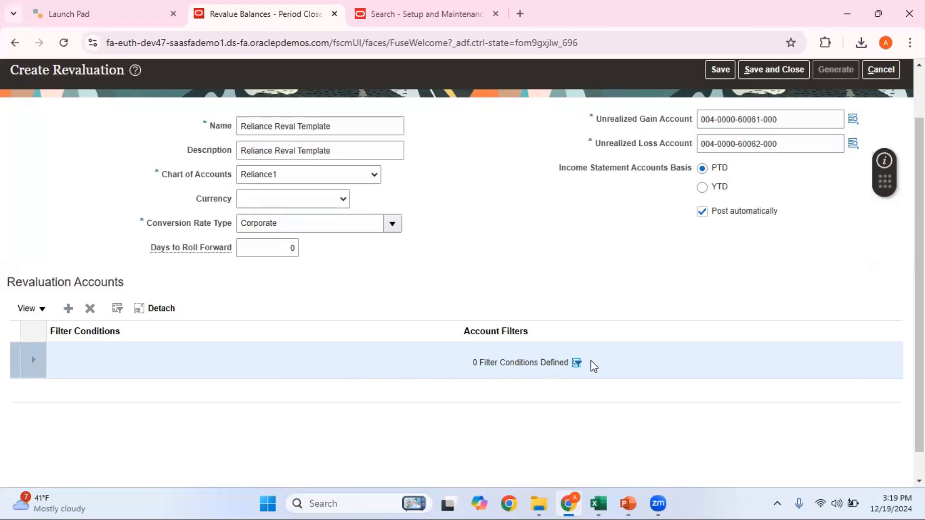
# Add account filter conditions Company 004 and CostCenter 0000
pyautogui.click(577, 364)
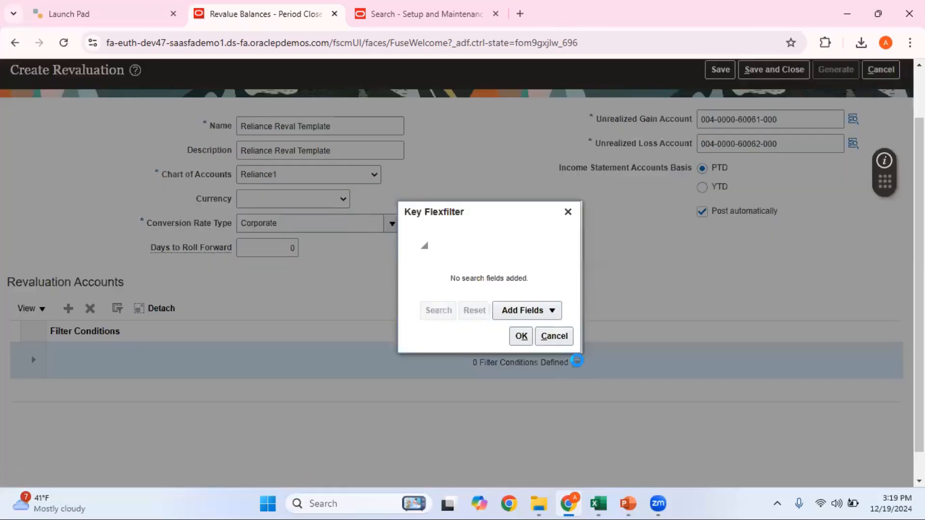
pyautogui.click(549, 312)
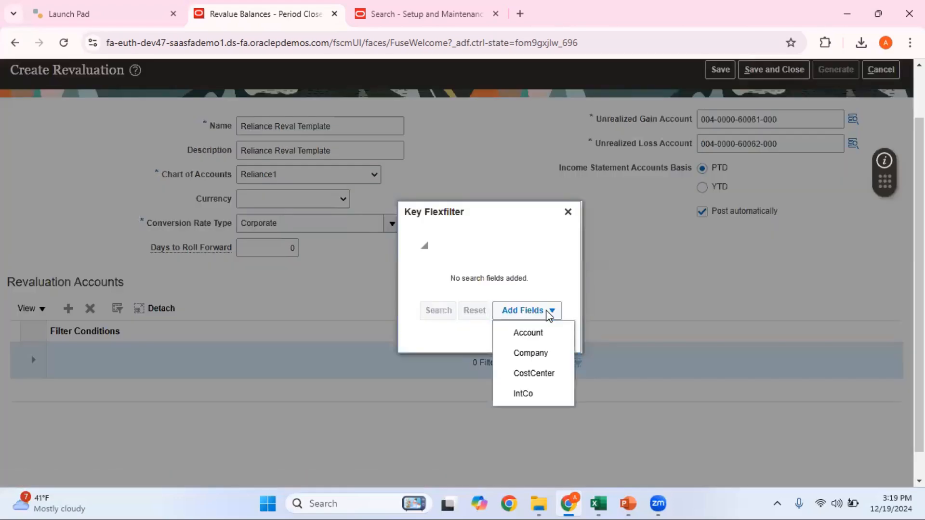
pyautogui.click(532, 353)
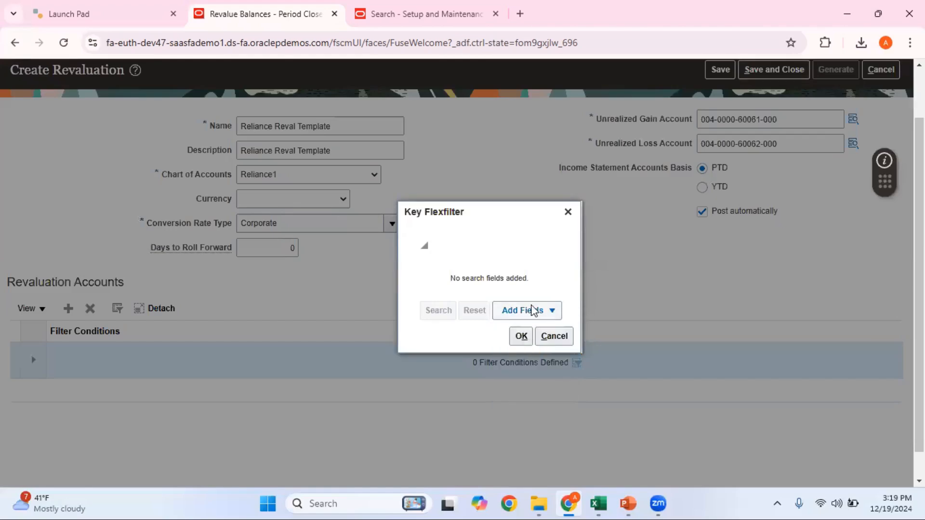
pyautogui.click(495, 287)
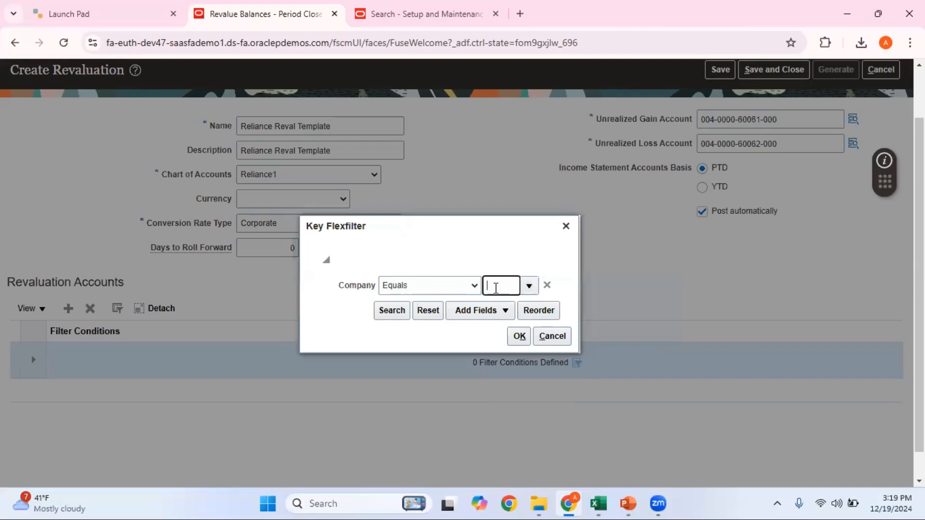
pyautogui.write('004')
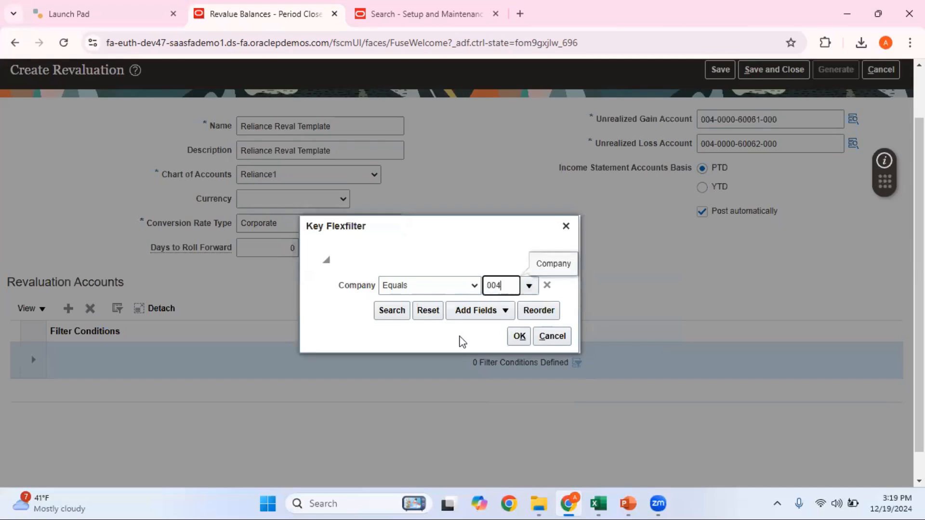
pyautogui.click(491, 315)
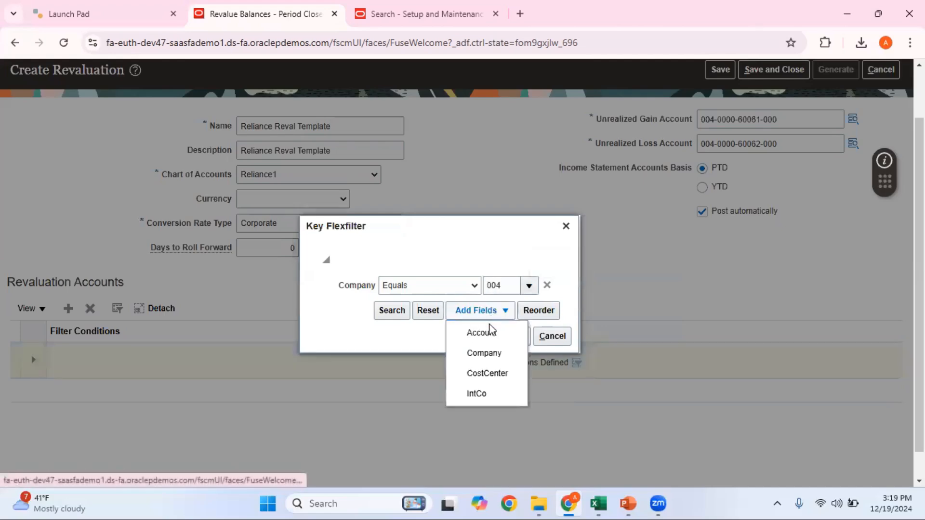
pyautogui.click(488, 373)
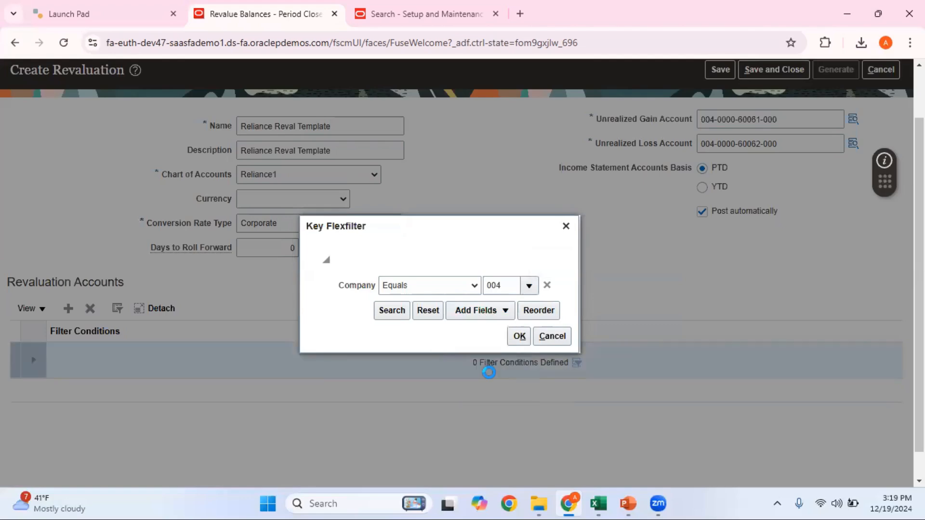
pyautogui.click(503, 285)
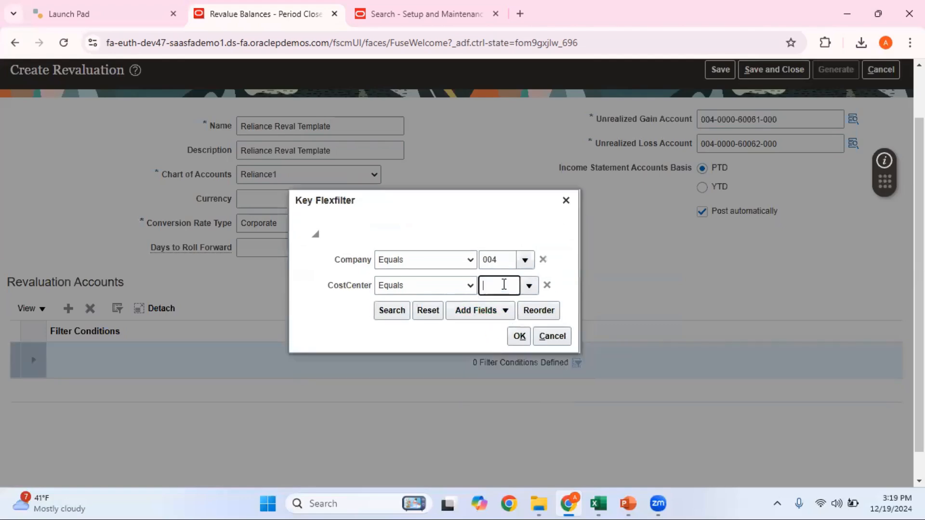
pyautogui.write('0000')
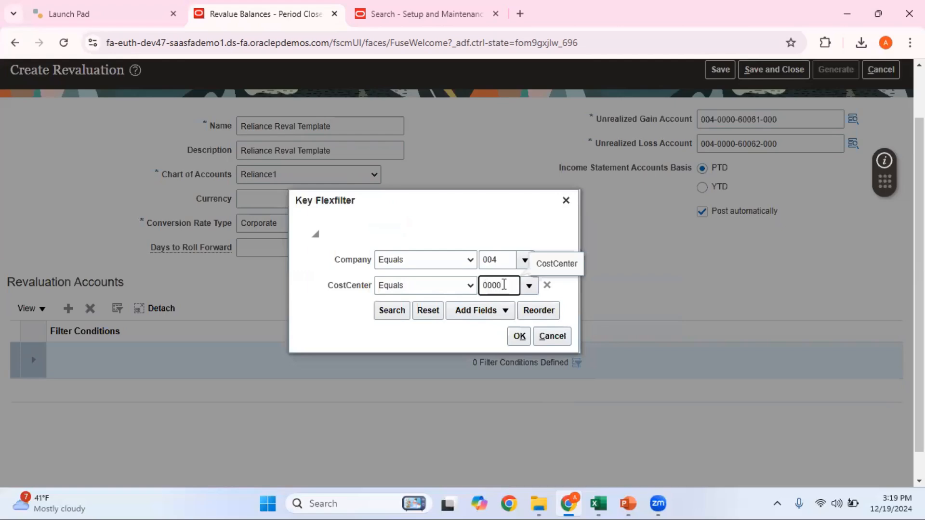
# Add filters Account 21010, checked against the Revaluation workbook, and IntCo 000, then confirm
pyautogui.click(491, 312)
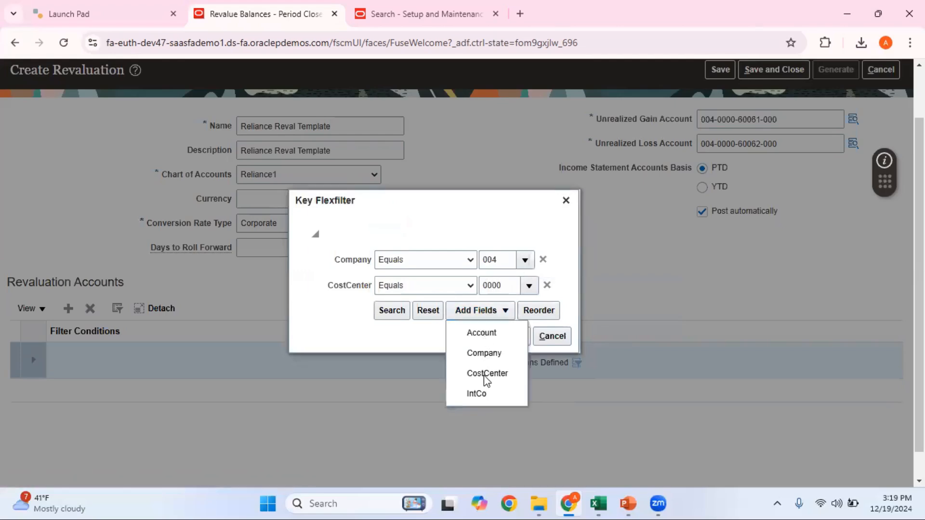
pyautogui.click(484, 332)
pyautogui.moveTo(598, 503)
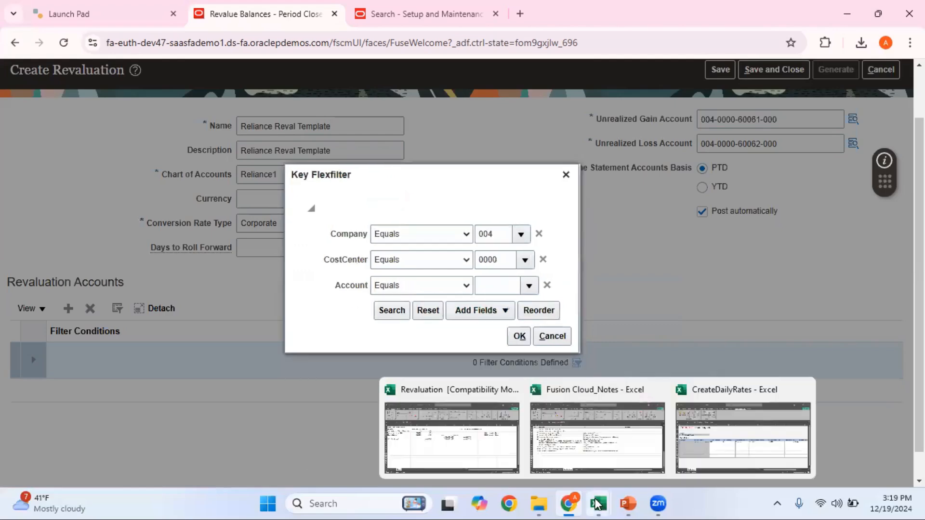
pyautogui.click(489, 444)
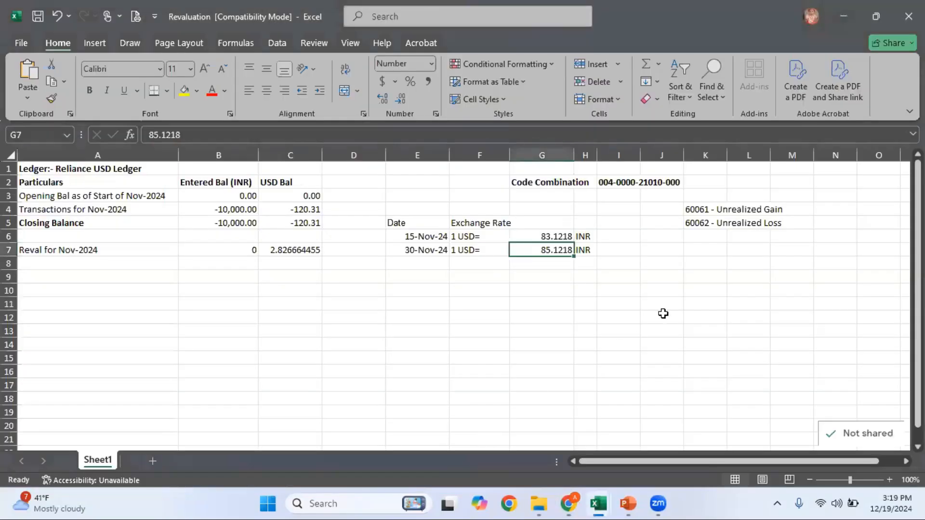
pyautogui.hotkey('alt', 'Tab')
pyautogui.click(496, 285)
pyautogui.write('21')
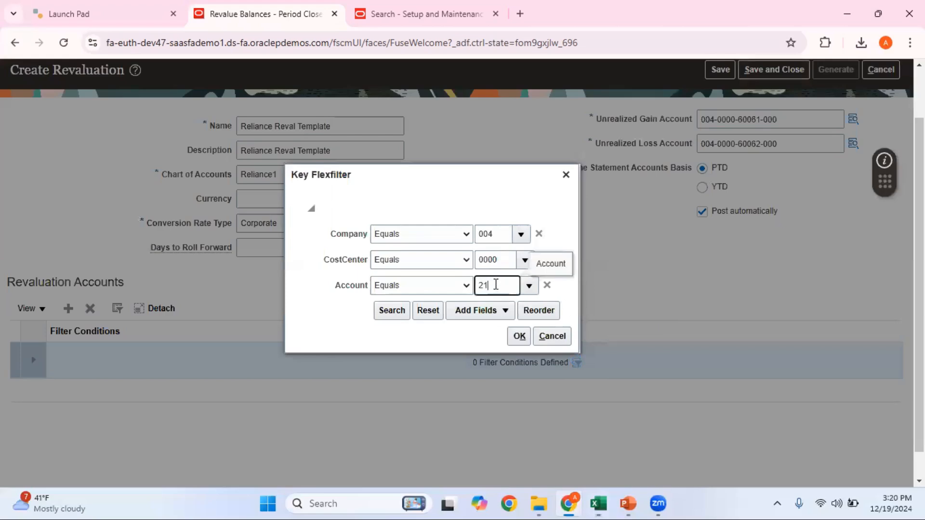
pyautogui.write('010')
pyautogui.click(488, 311)
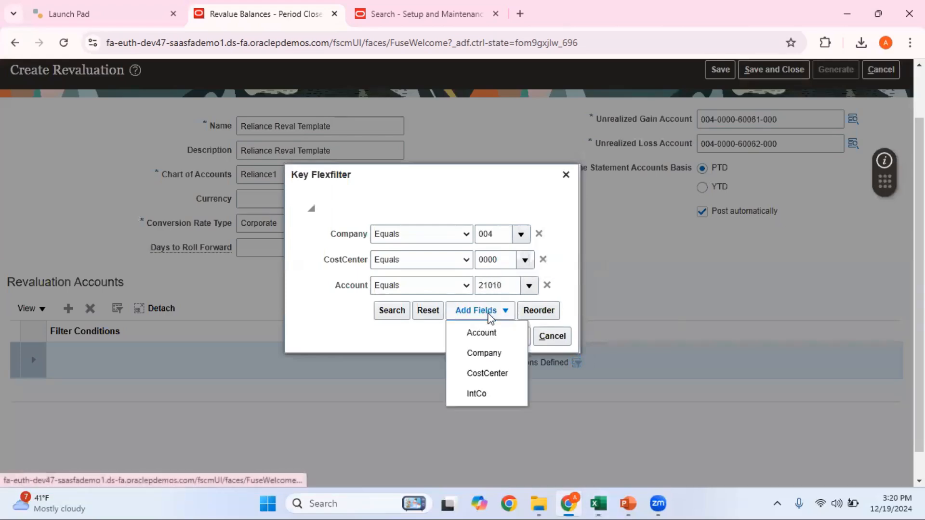
pyautogui.click(487, 393)
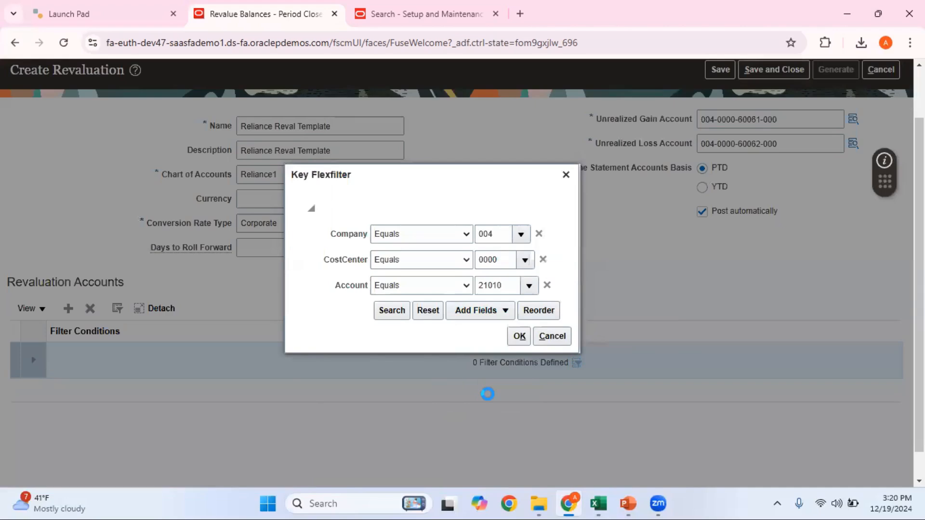
pyautogui.click(485, 286)
pyautogui.write('0')
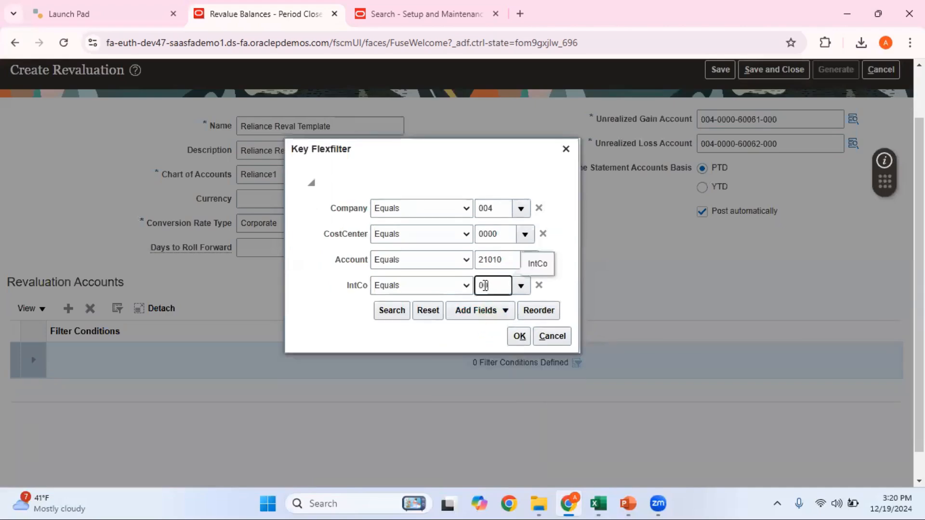
pyautogui.write('00')
pyautogui.click(519, 336)
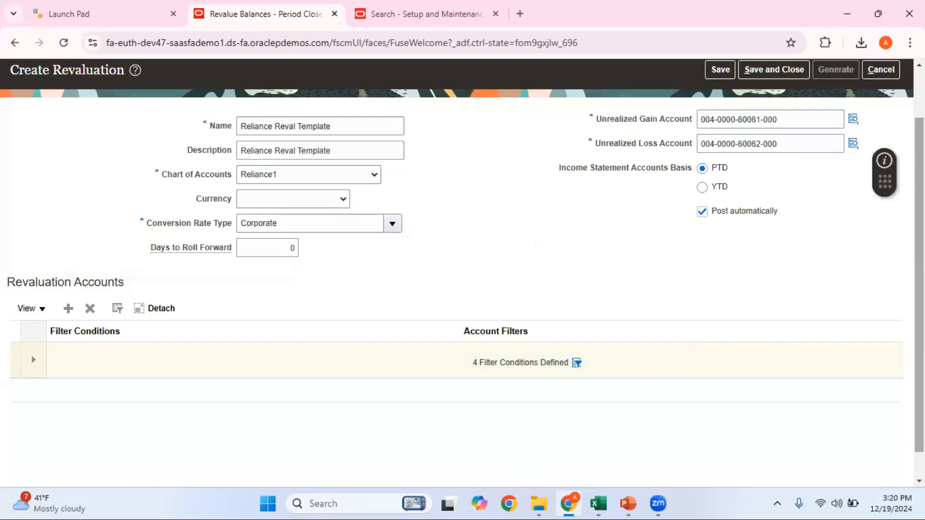
# Save the Reliance Reval Template and start a Generate Revaluation run
pyautogui.scroll(2, 462, 279)
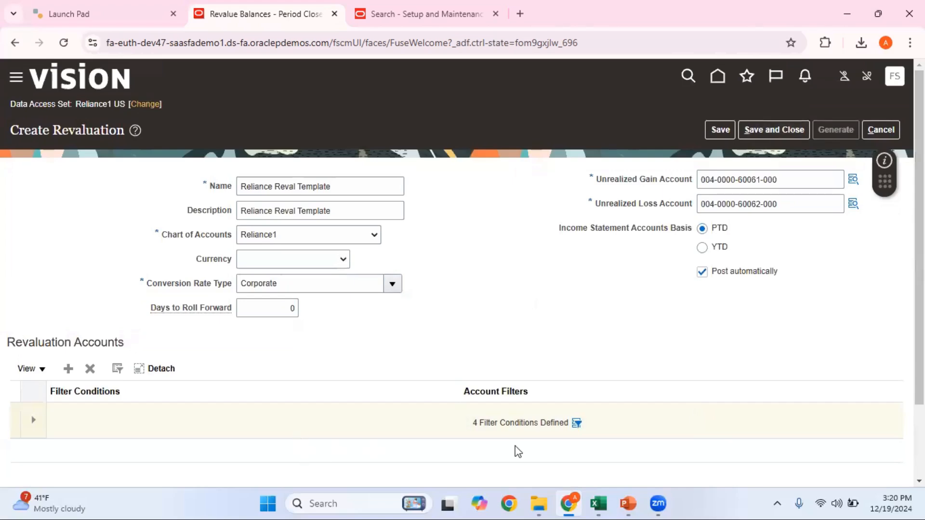
pyautogui.click(773, 130)
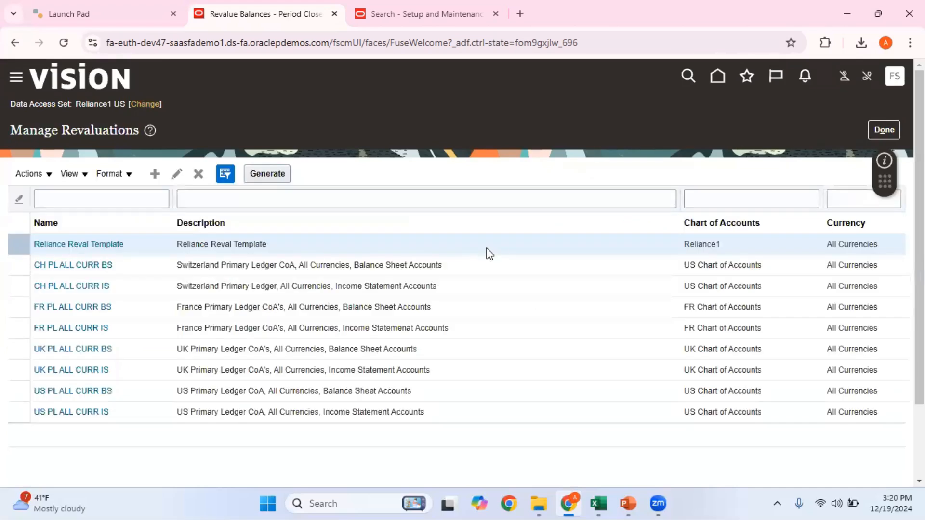
pyautogui.click(268, 174)
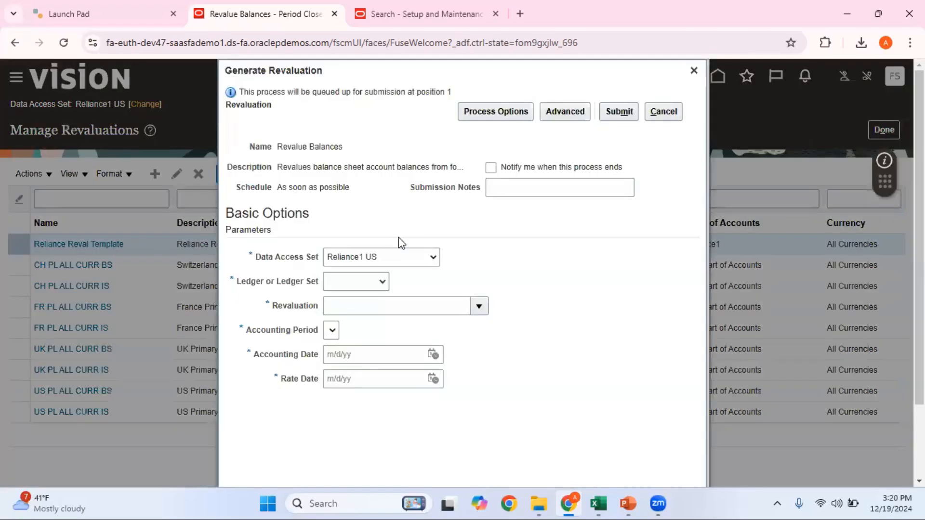
# Submit Generate Revaluation with Reliance1 US, Reliance Reval Template, period Nov-24, date 30 November 2024
pyautogui.click(378, 282)
pyautogui.click(366, 313)
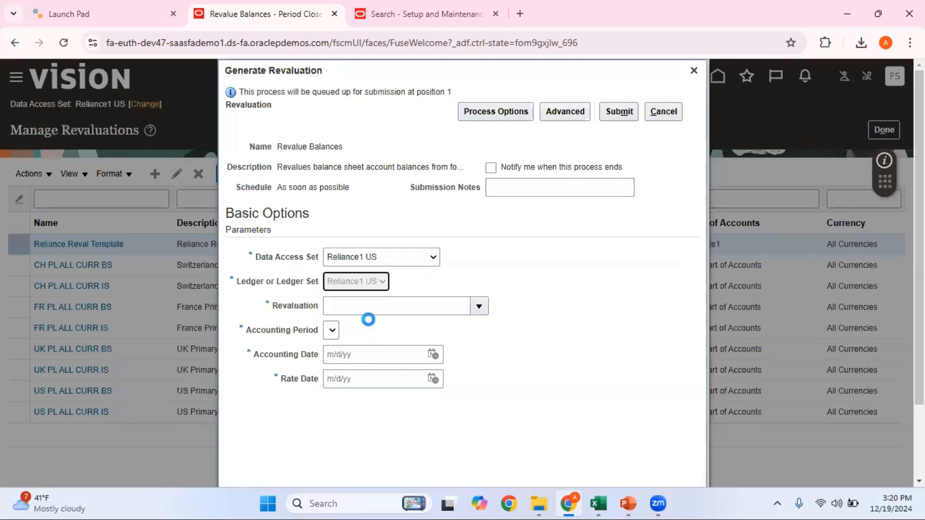
pyautogui.click(369, 308)
pyautogui.click(477, 311)
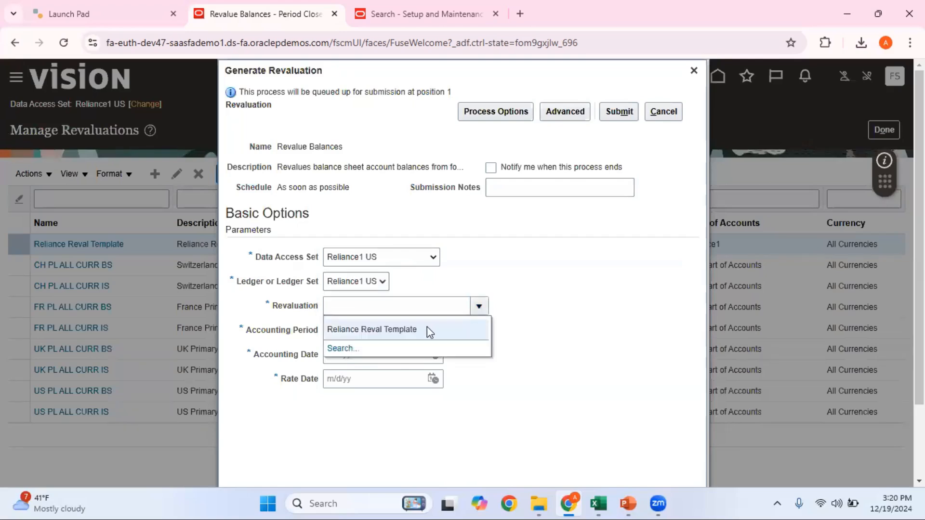
pyautogui.click(427, 326)
pyautogui.click(360, 331)
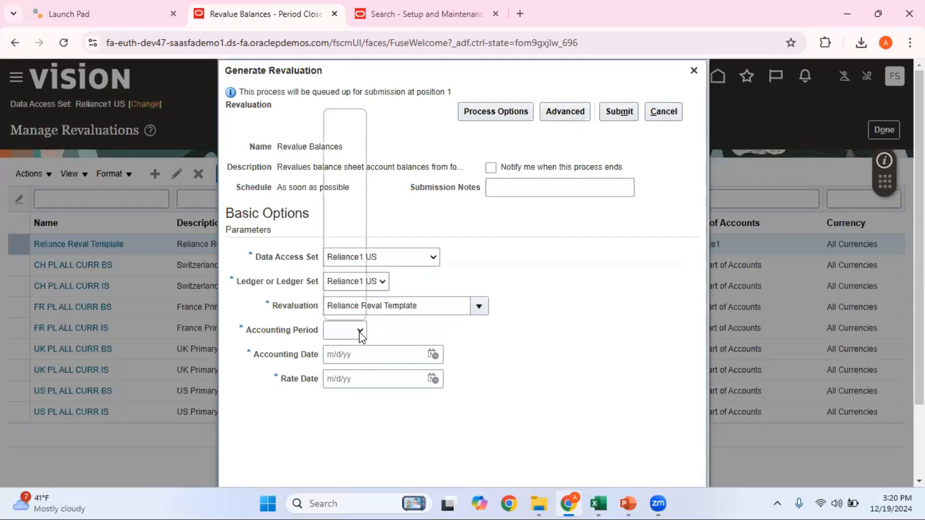
pyautogui.click(346, 149)
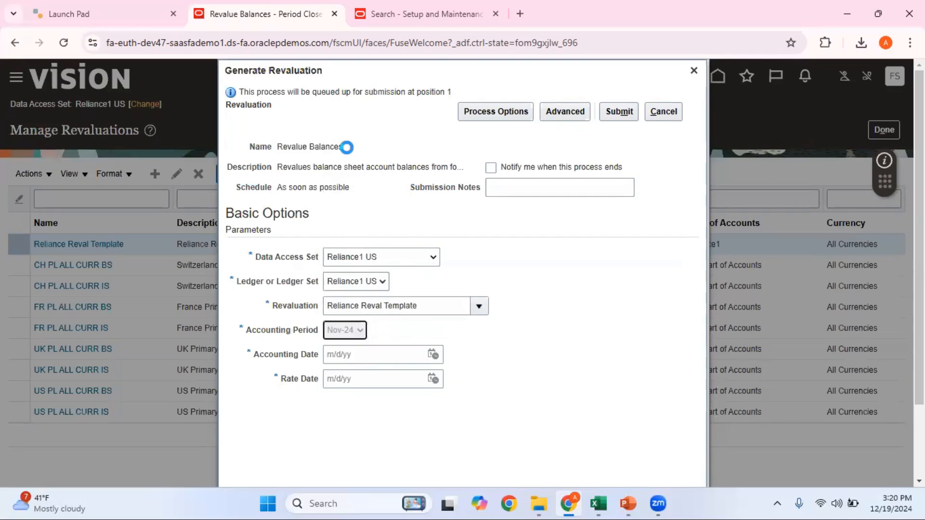
pyautogui.click(433, 355)
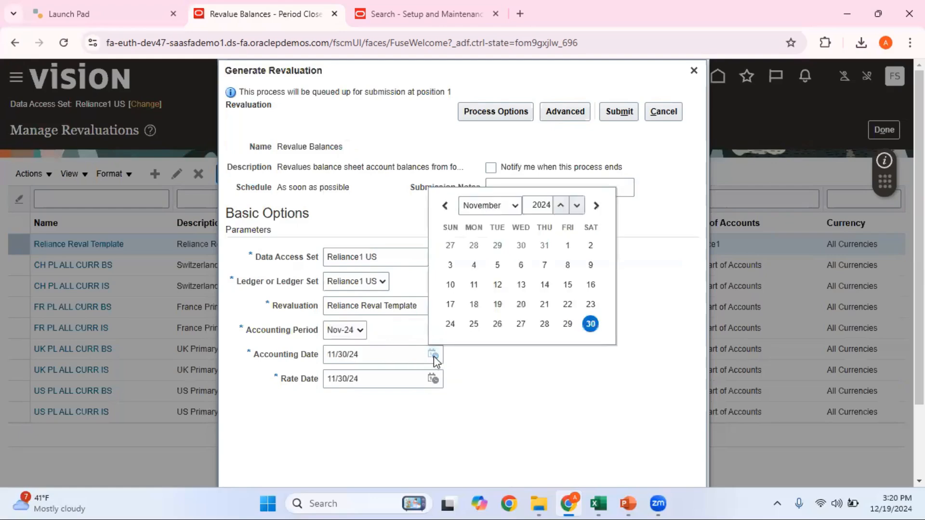
pyautogui.click(591, 324)
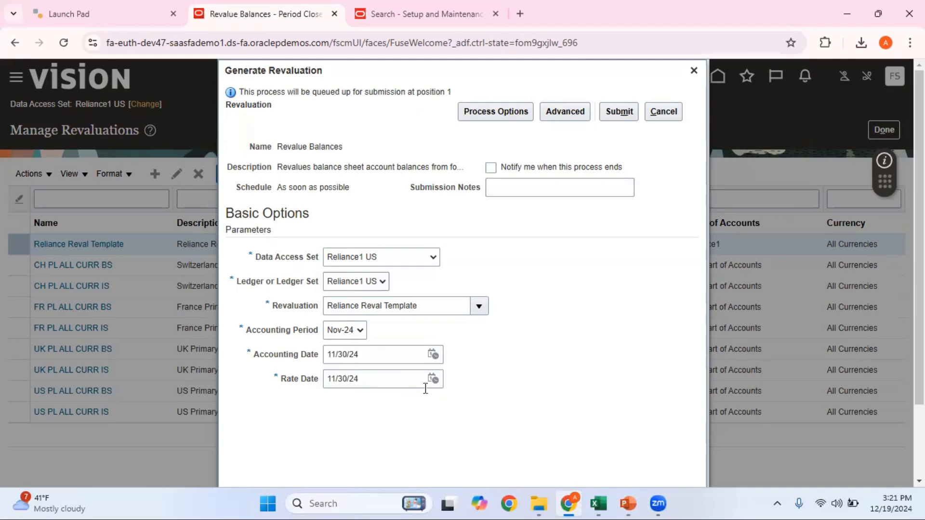
pyautogui.click(626, 115)
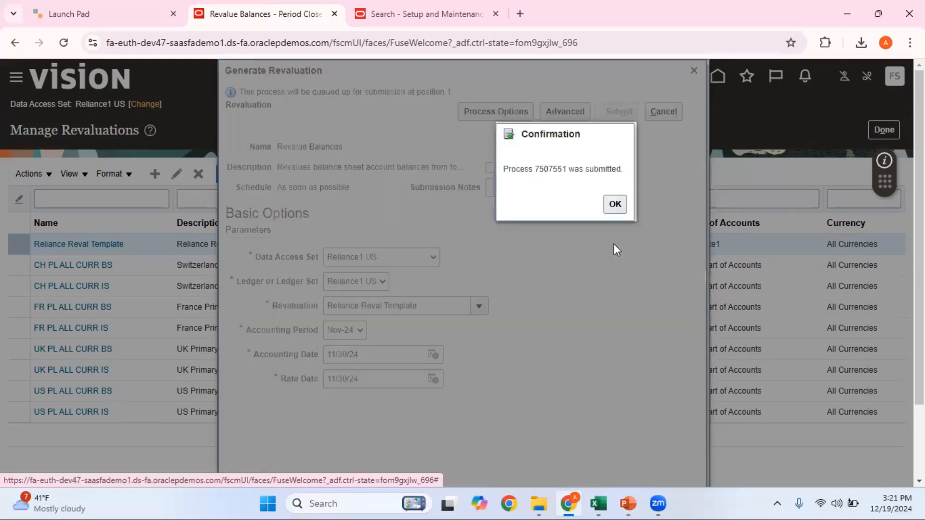
pyautogui.click(612, 208)
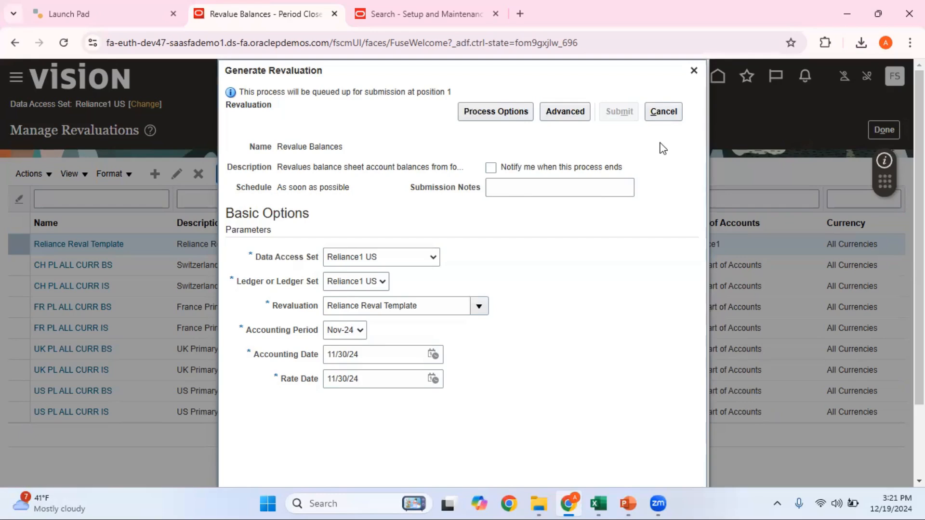
# Close the revaluation form and go to Tools > Scheduled Processes
pyautogui.click(675, 113)
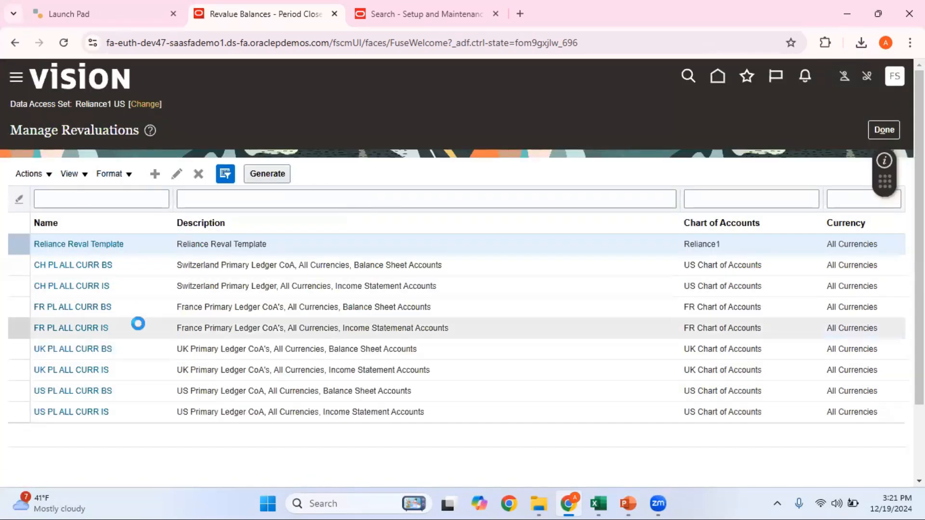
pyautogui.scroll(-5, 178, 353)
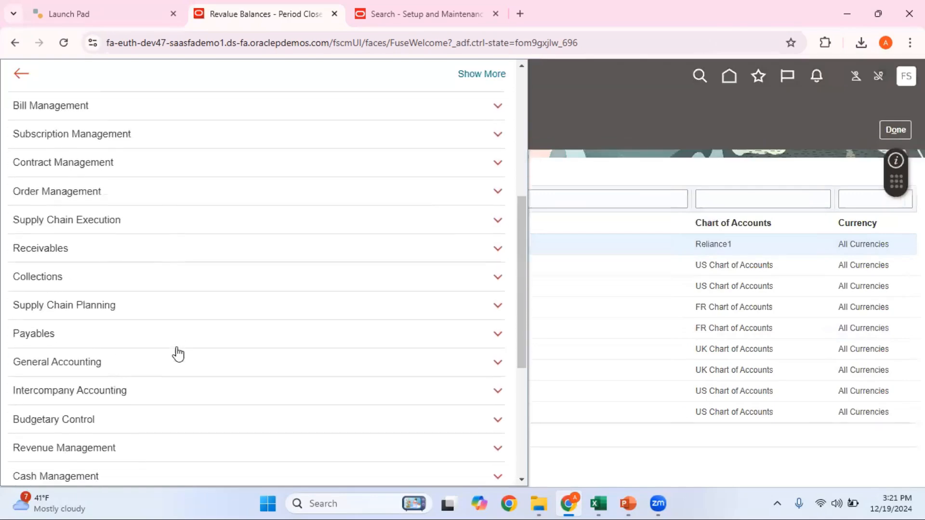
pyautogui.scroll(-5, 178, 353)
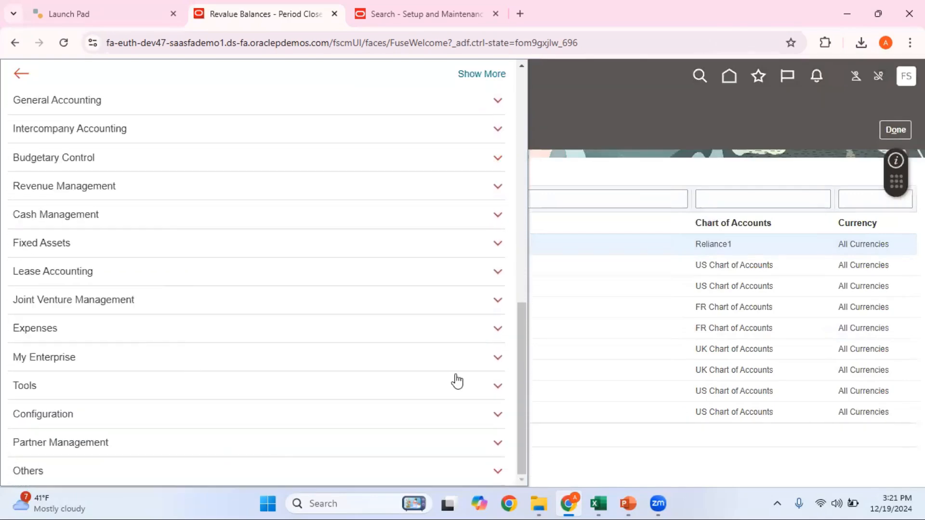
pyautogui.click(499, 386)
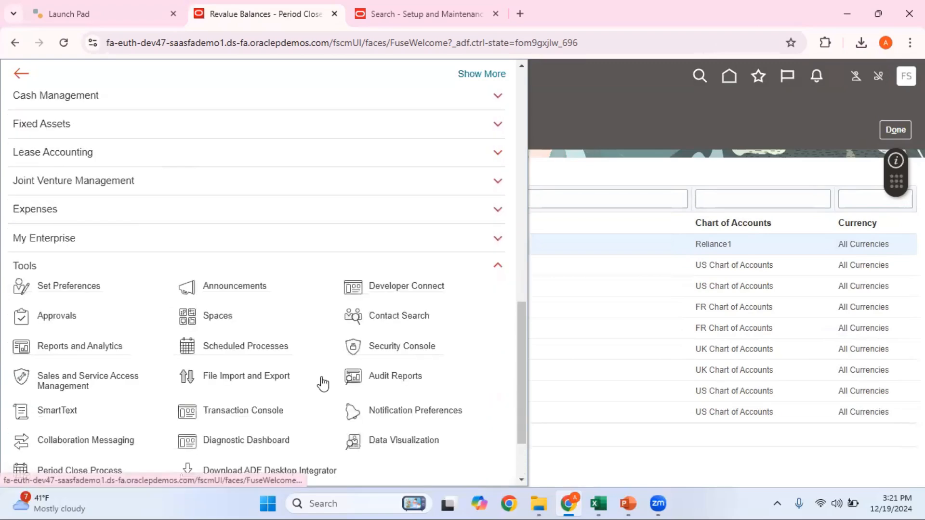
pyautogui.click(261, 350)
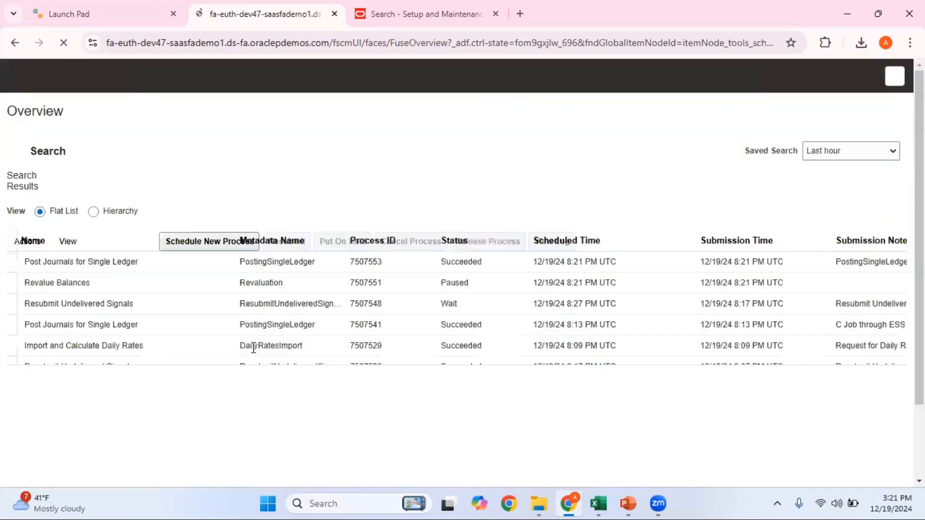
# Refresh statuses and select Post Journals for Single Ledger 7507553 to see its attachments
pyautogui.click(389, 303)
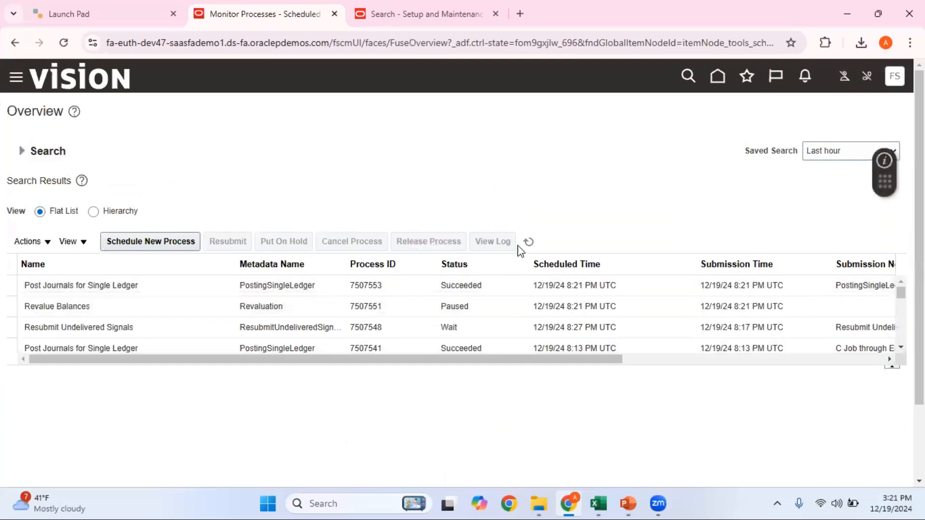
pyautogui.click(528, 241)
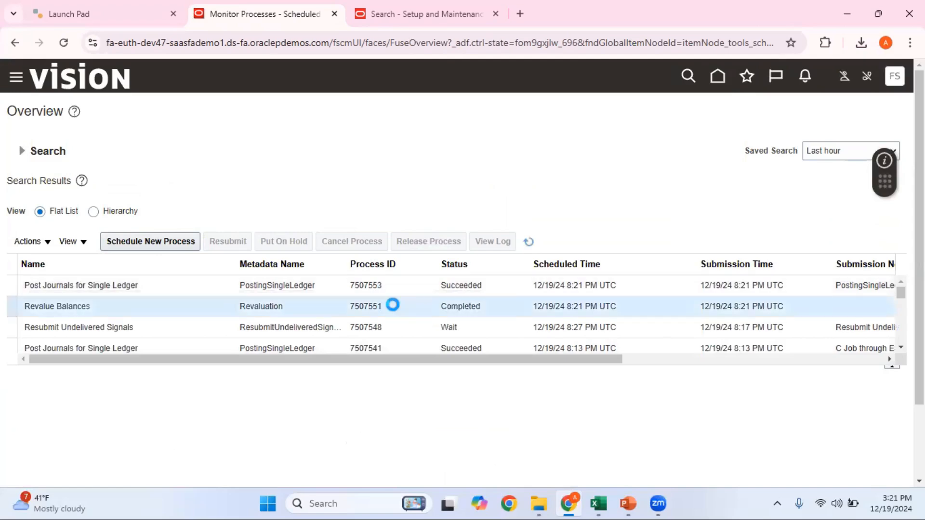
pyautogui.click(396, 289)
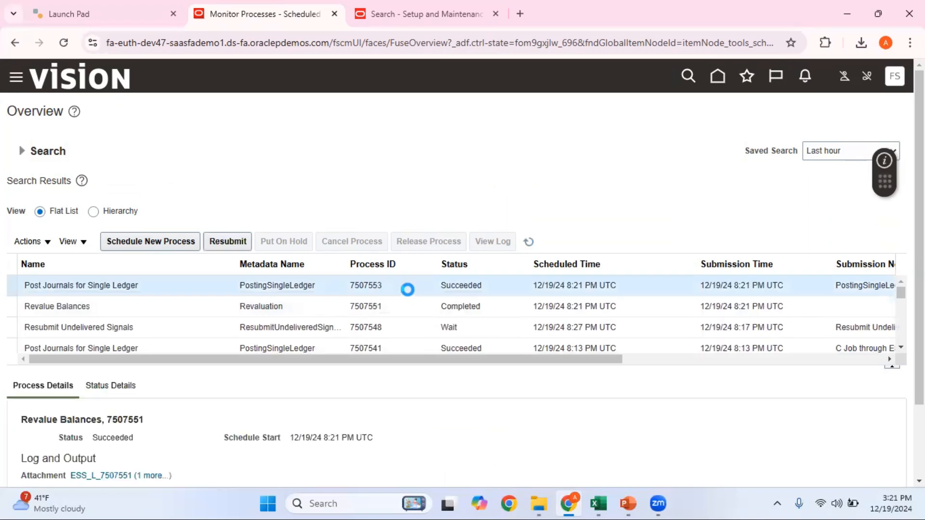
pyautogui.scroll(-1, 413, 407)
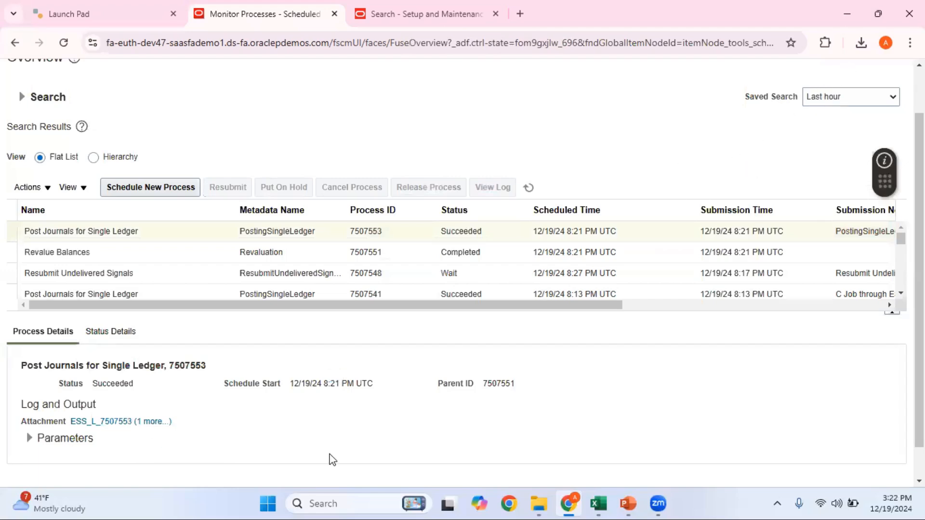
pyautogui.moveTo(154, 422)
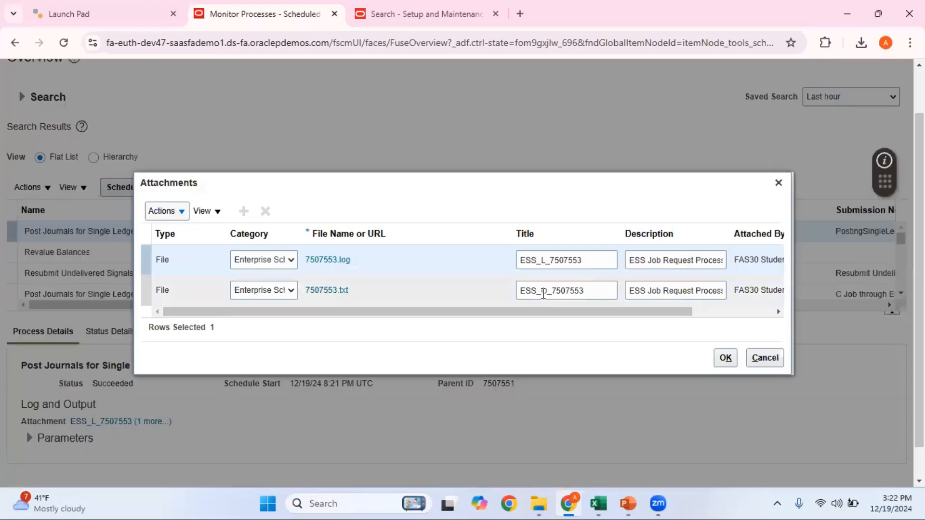
pyautogui.click(337, 293)
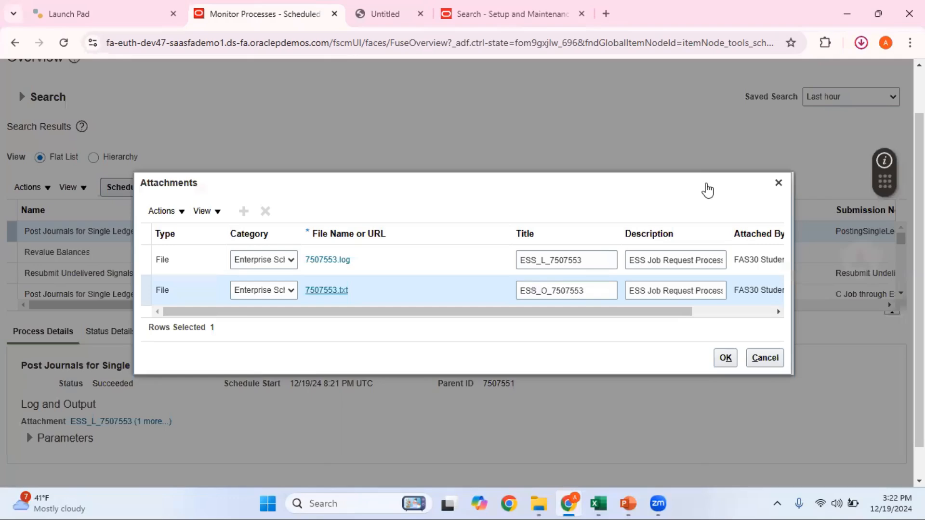
pyautogui.click(761, 76)
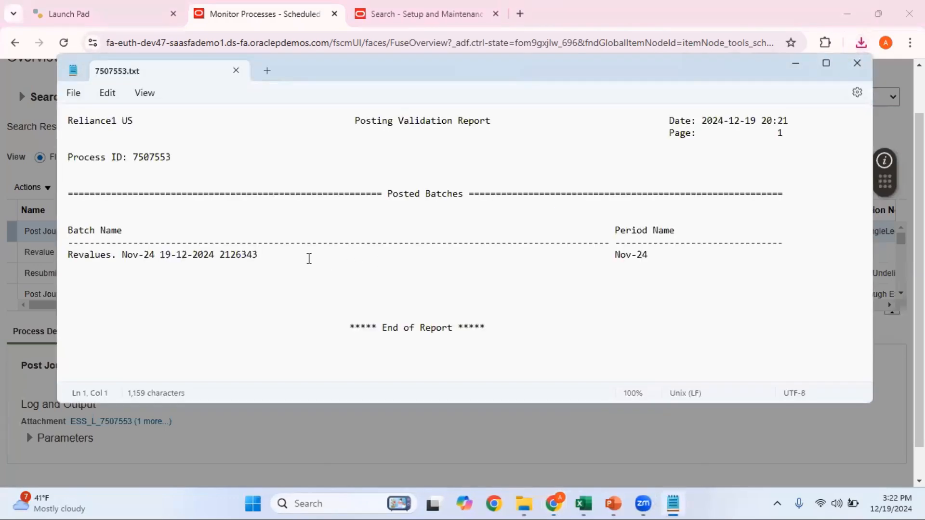
pyautogui.moveTo(264, 254); pyautogui.dragTo(70, 260)
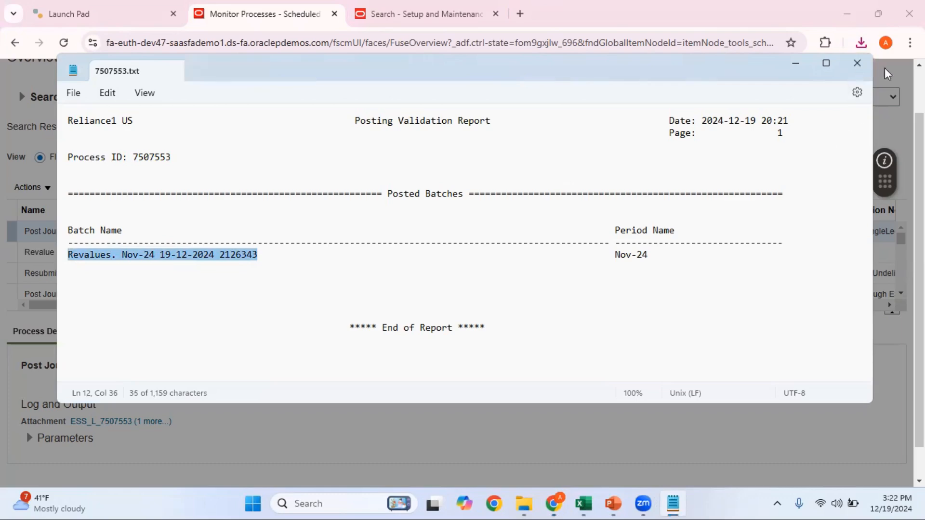
pyautogui.click(857, 63)
pyautogui.click(777, 182)
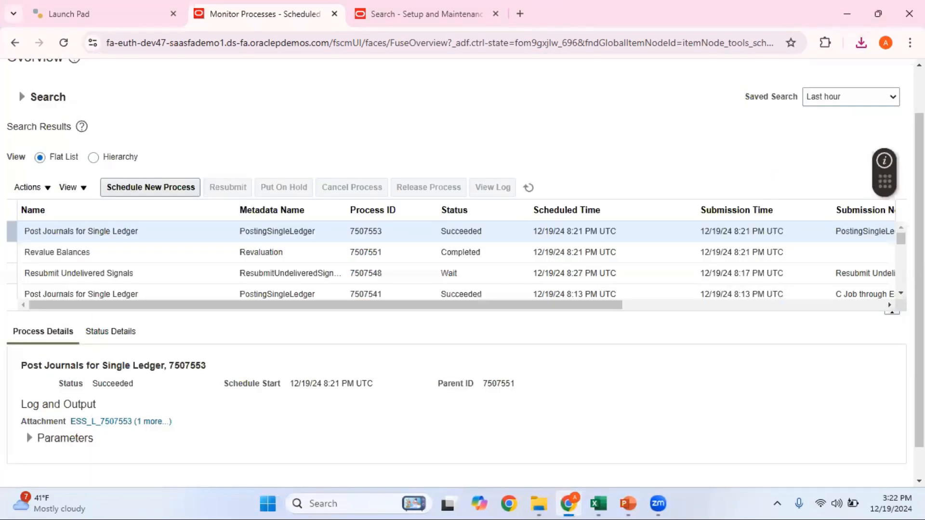
# Go back from Scheduled Processes to the Oracle Fusion home page
pyautogui.scroll(1, 776, 179)
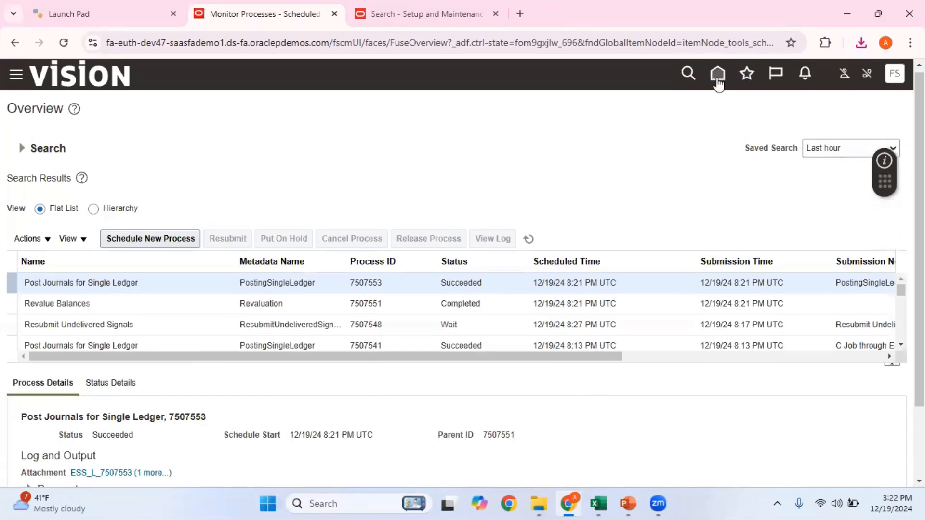
pyautogui.click(717, 75)
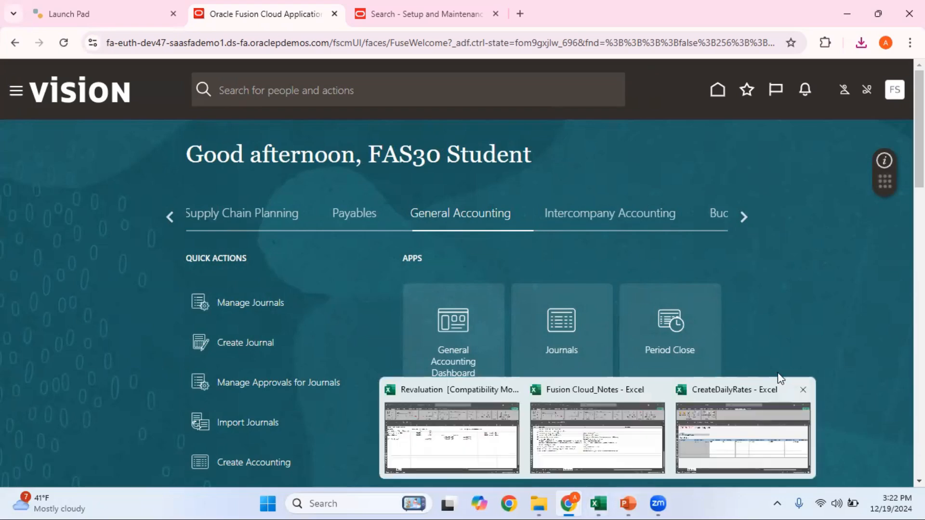
# Open Manage Journals from the Journals work area's task list
pyautogui.click(568, 330)
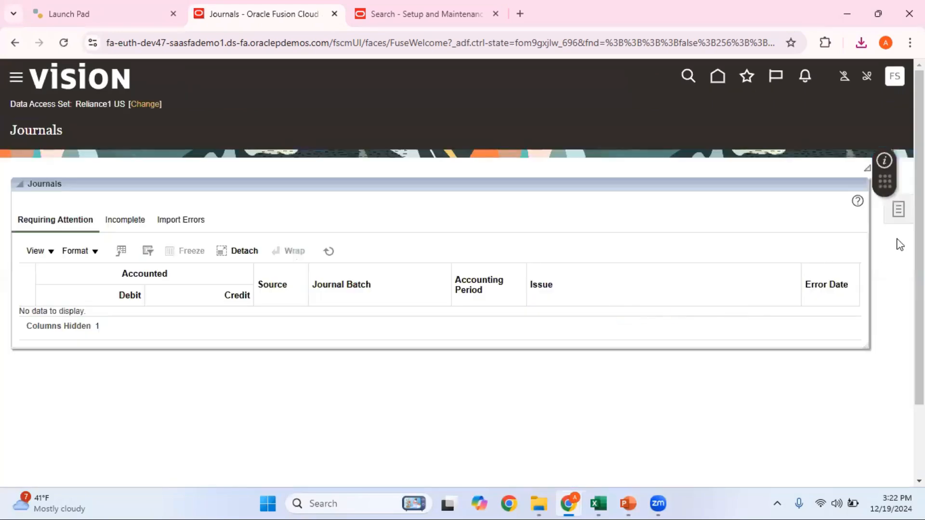
pyautogui.click(897, 209)
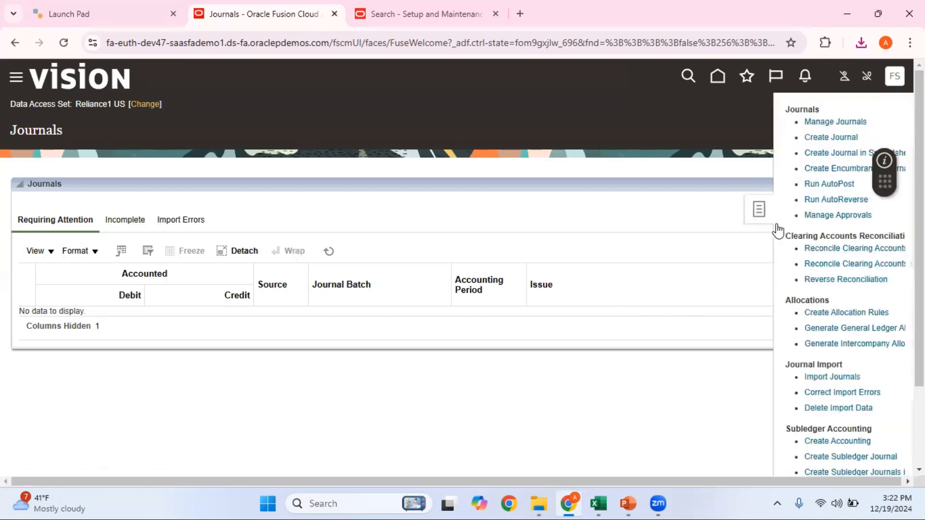
pyautogui.click(810, 124)
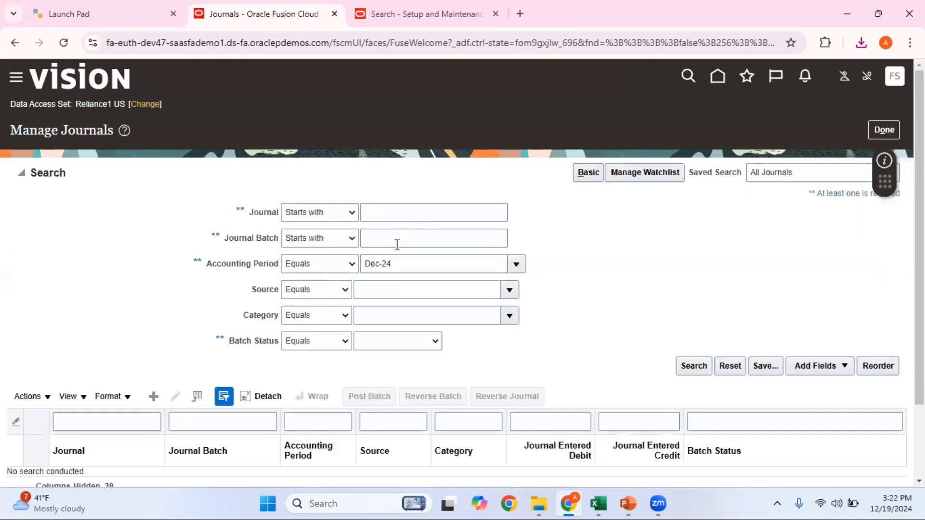
pyautogui.click(395, 235)
pyautogui.hotkey('ctrl', 'v')
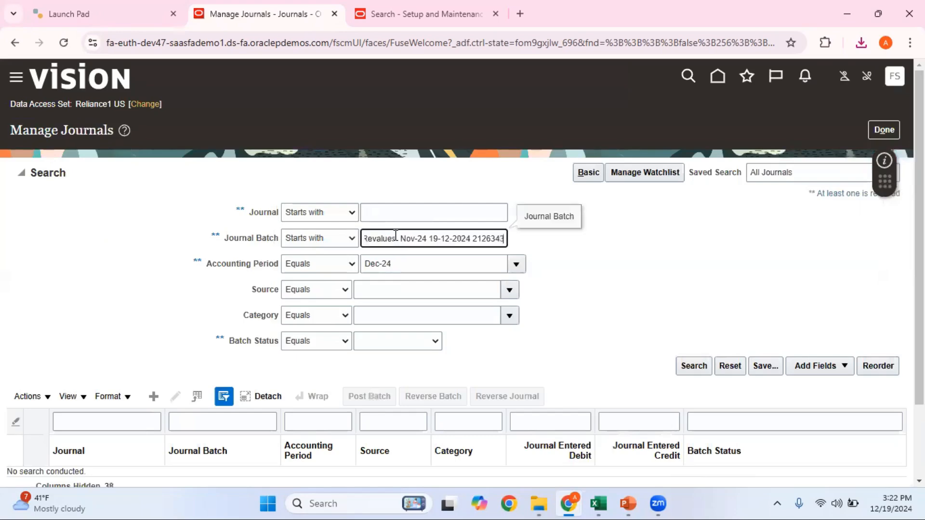
pyautogui.click(405, 264)
pyautogui.hotkey('ctrl', 'a')
pyautogui.write('N')
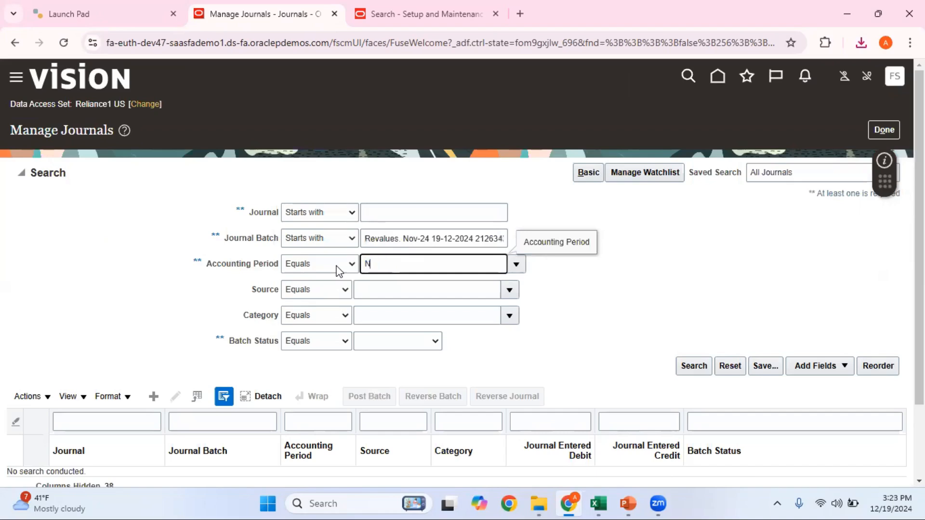
pyautogui.write('ov-24')
pyautogui.click(611, 303)
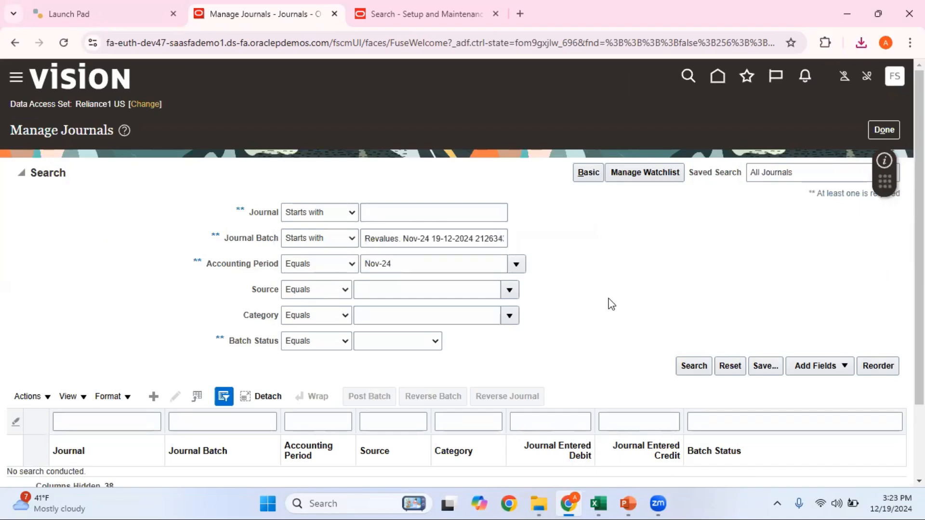
pyautogui.click(691, 367)
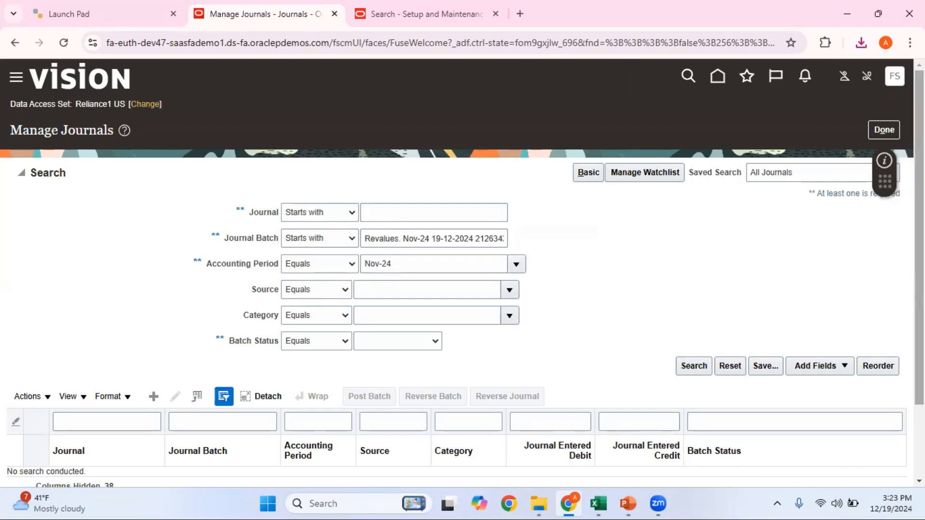
pyautogui.moveTo(919, 207); pyautogui.dragTo(920, 284)
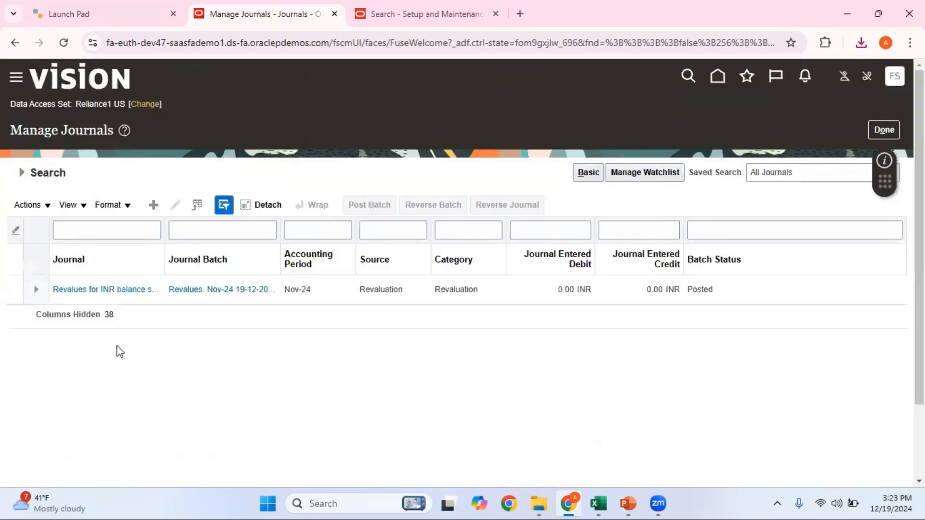
pyautogui.click(76, 289)
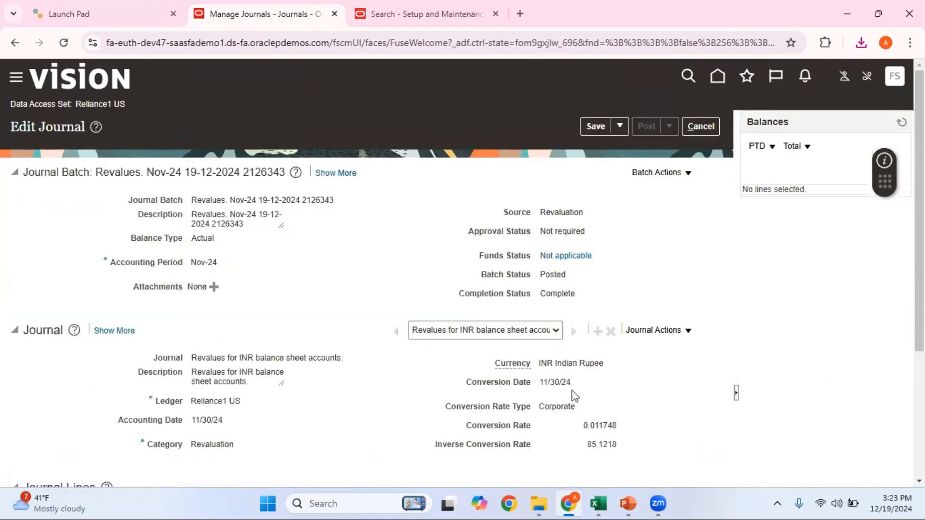
pyautogui.scroll(-4, 434, 422)
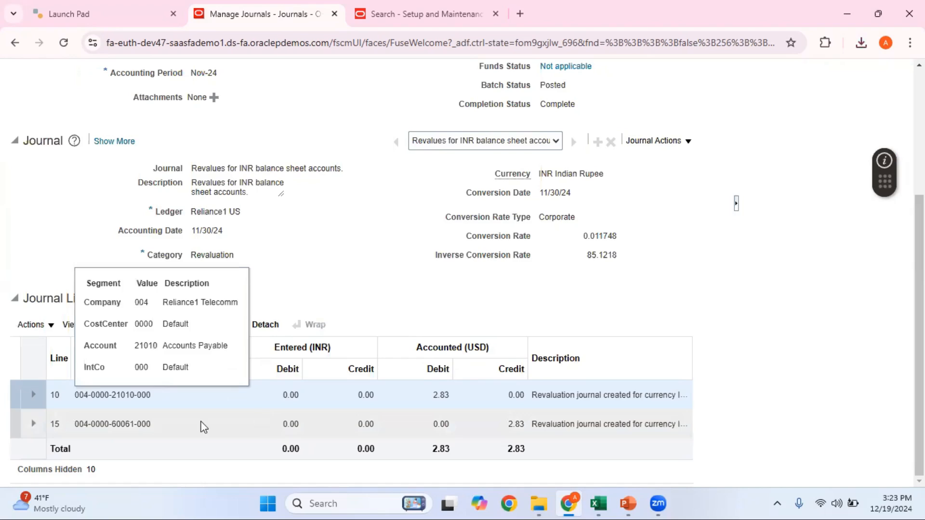
pyautogui.scroll(1, 515, 418)
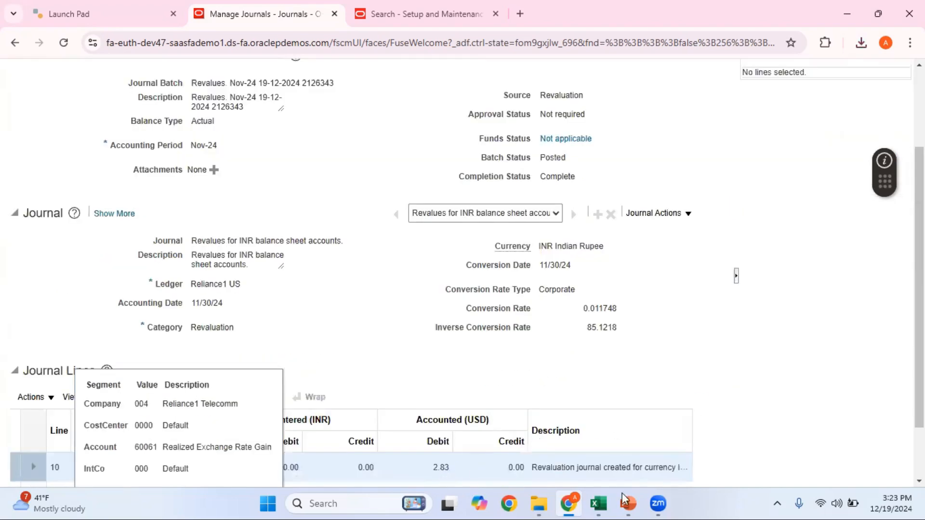
pyautogui.moveTo(598, 503)
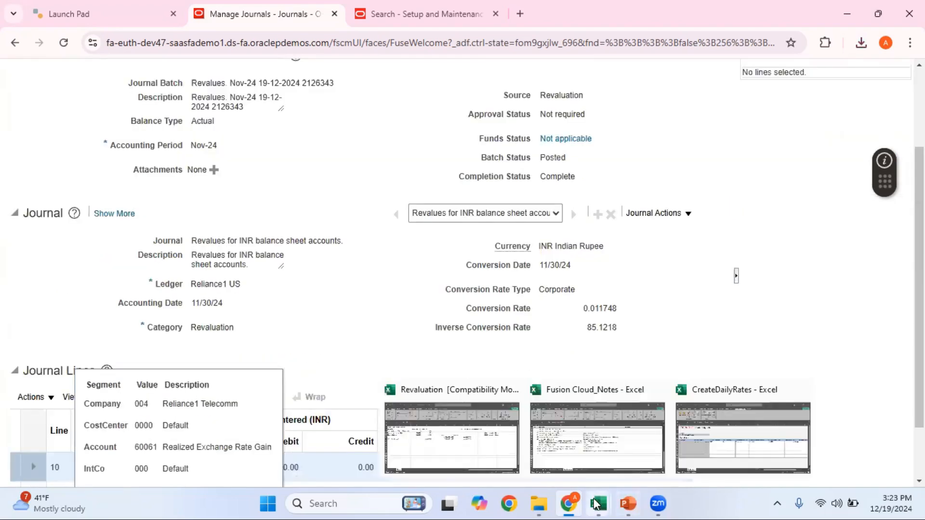
pyautogui.click(475, 444)
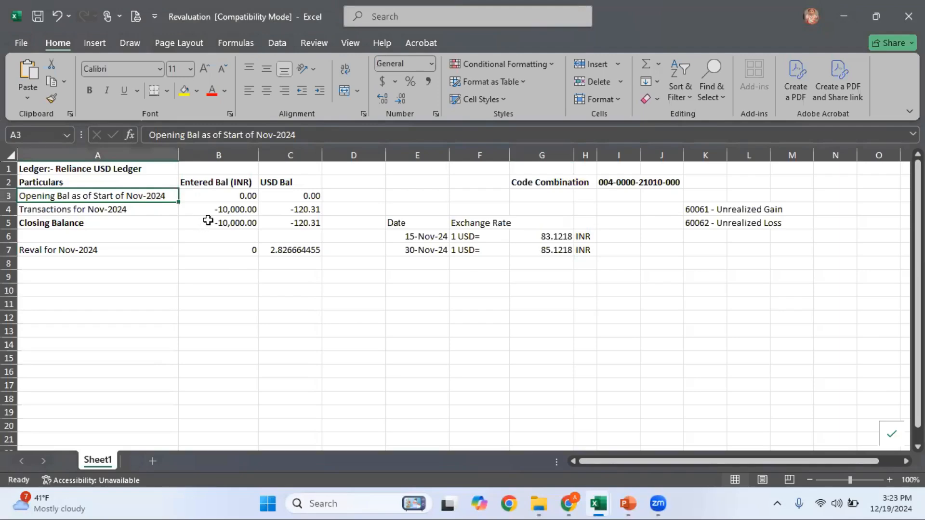
pyautogui.click(227, 199)
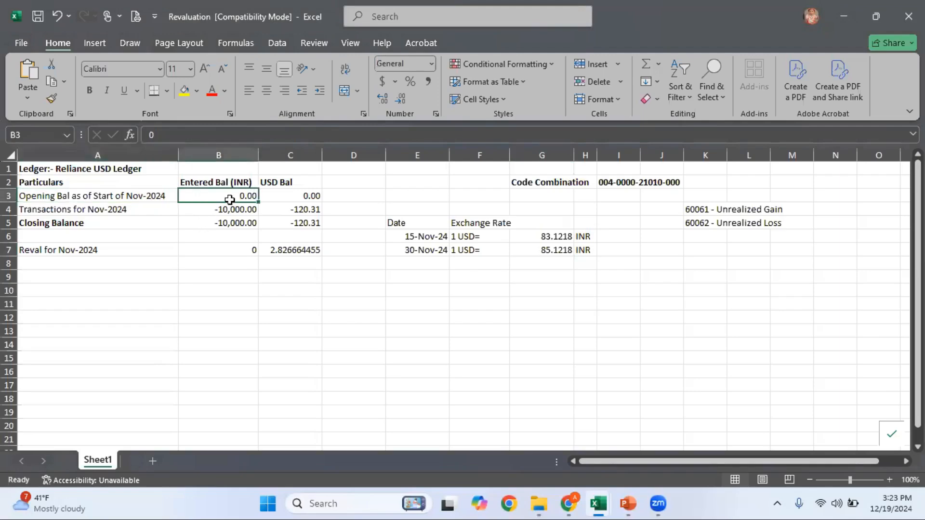
pyautogui.click(301, 191)
pyautogui.click(163, 216)
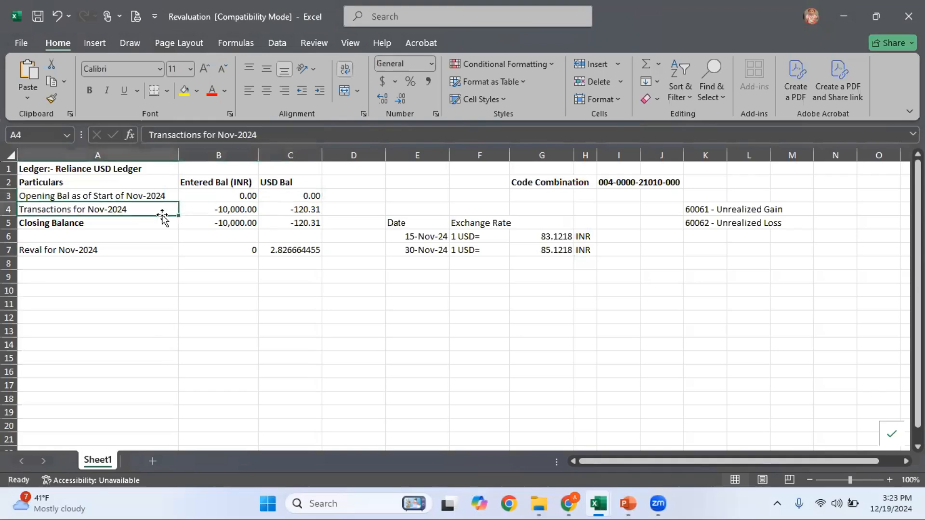
pyautogui.click(227, 209)
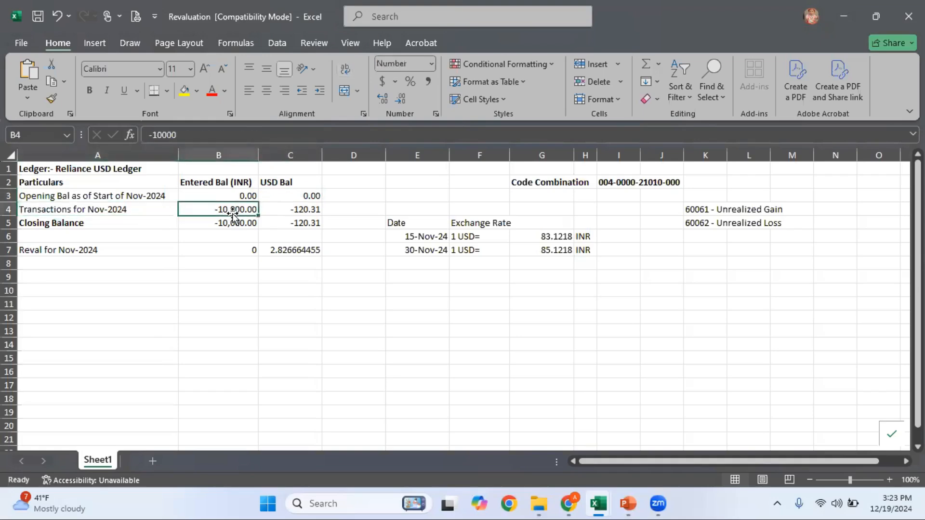
pyautogui.click(143, 211)
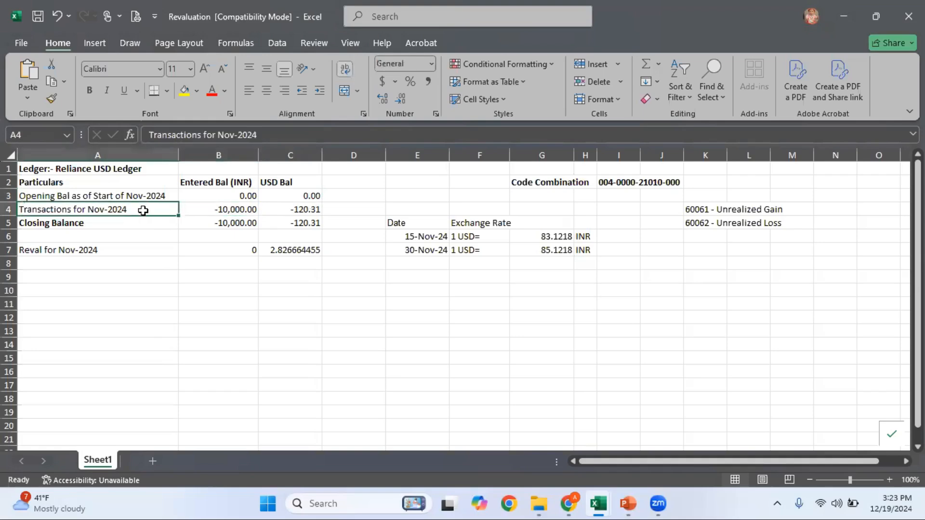
pyautogui.click(544, 235)
pyautogui.click(301, 209)
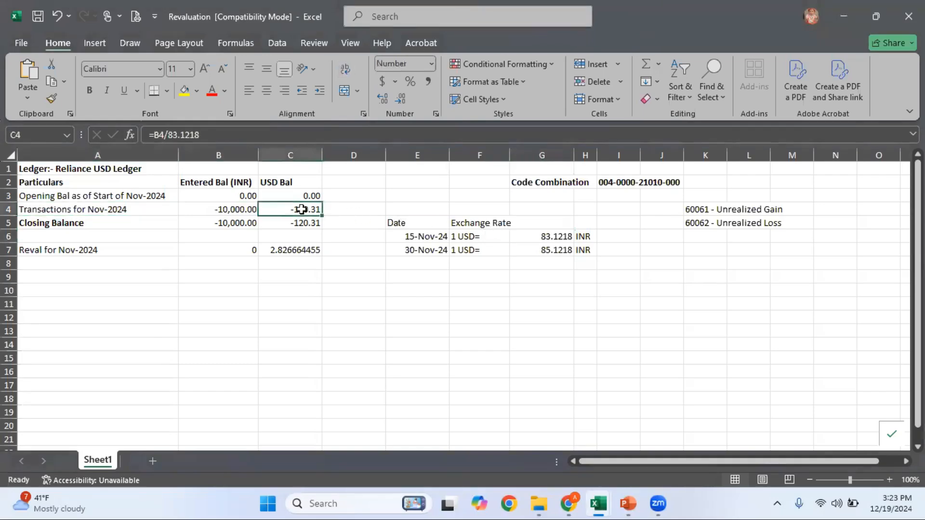
pyautogui.press('F2')
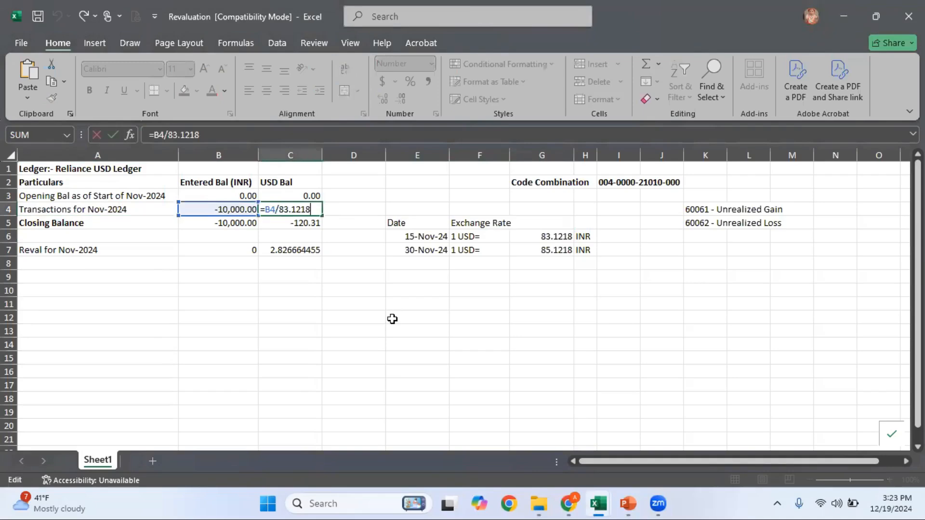
pyautogui.press('Escape')
pyautogui.press('Down')
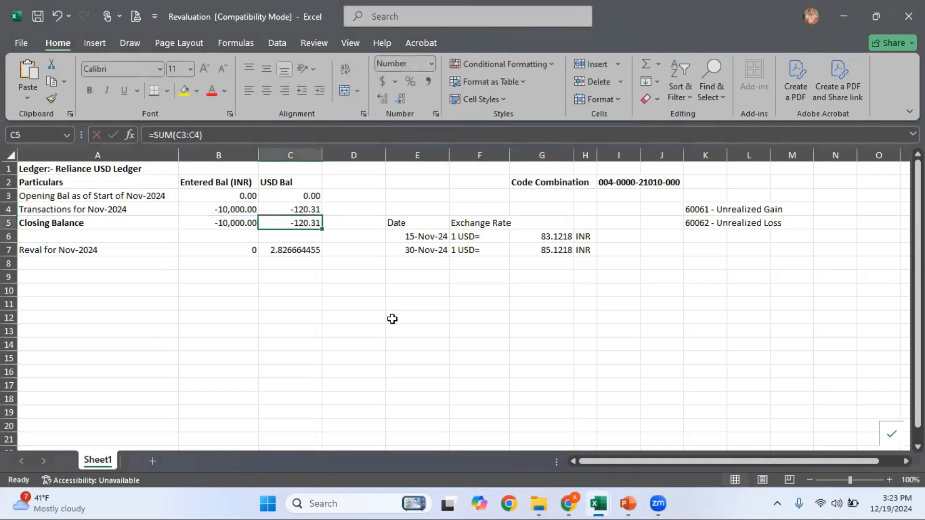
pyautogui.press('F2')
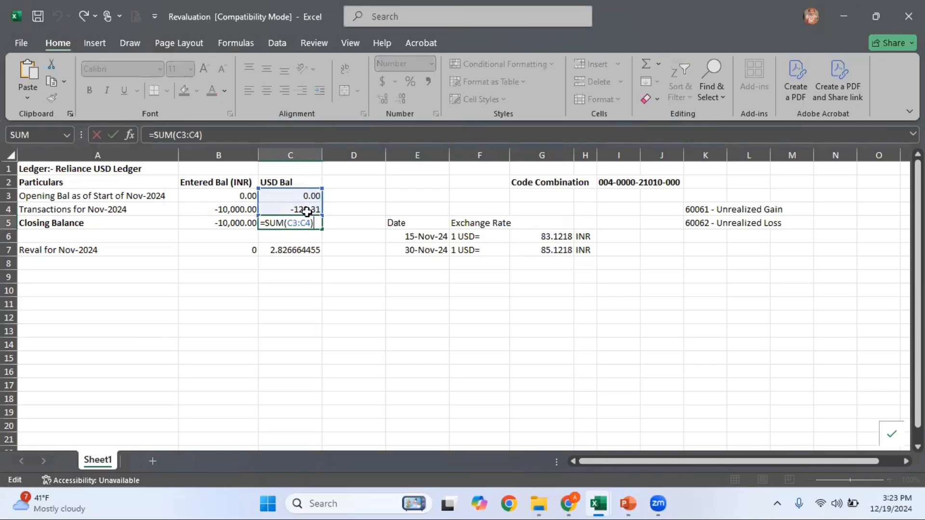
pyautogui.click(237, 225)
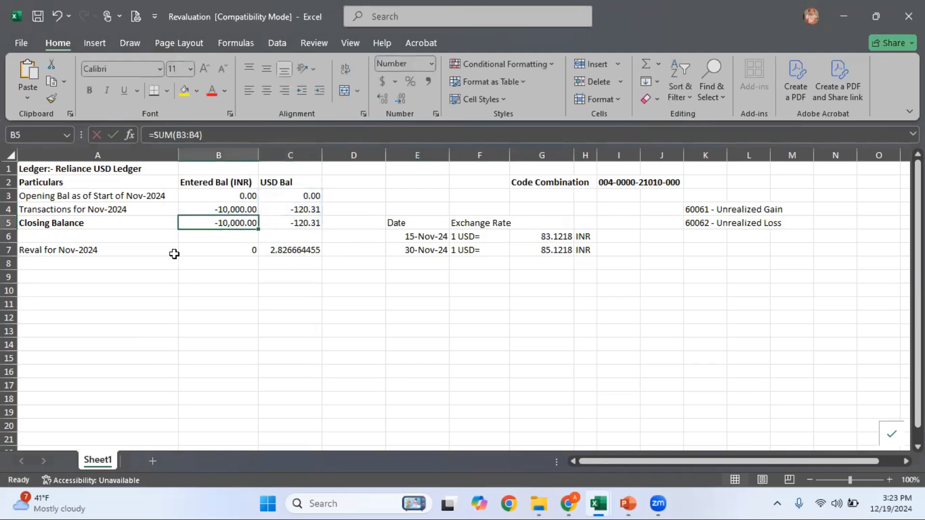
pyautogui.click(129, 252)
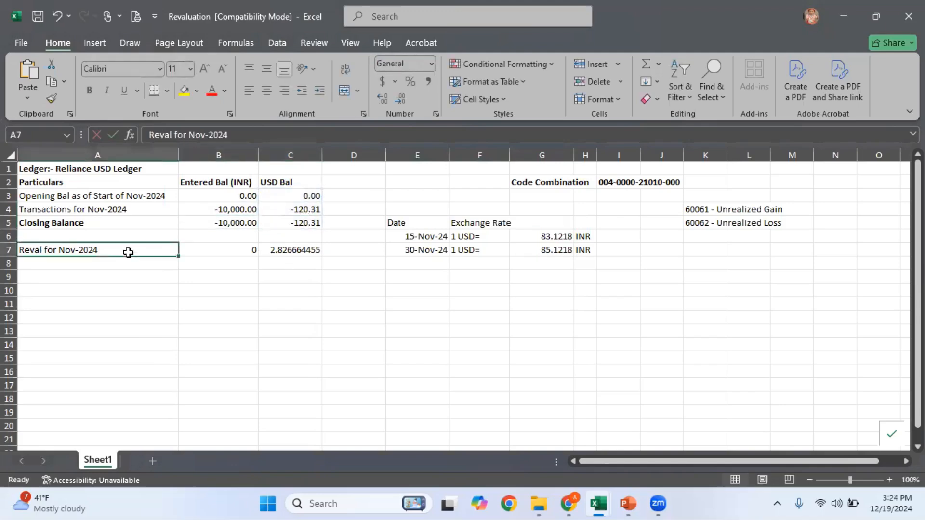
pyautogui.click(298, 250)
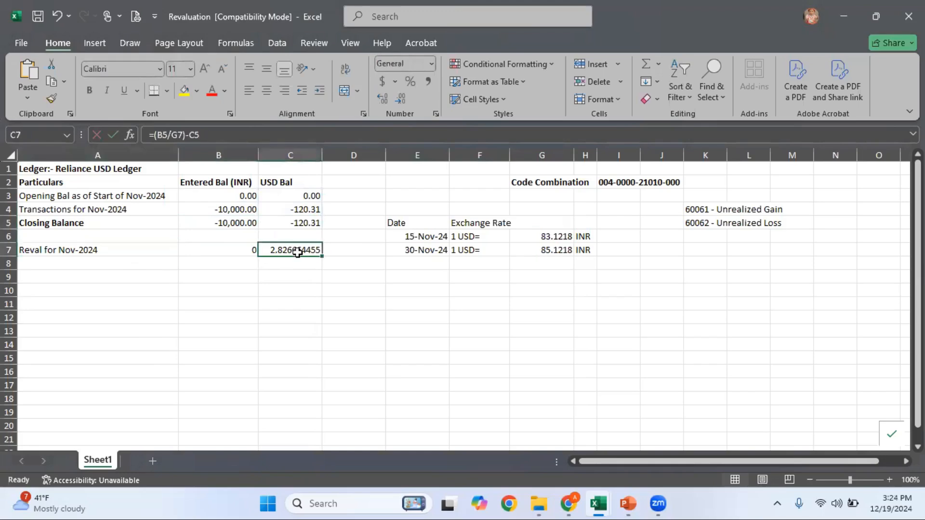
pyautogui.click(230, 222)
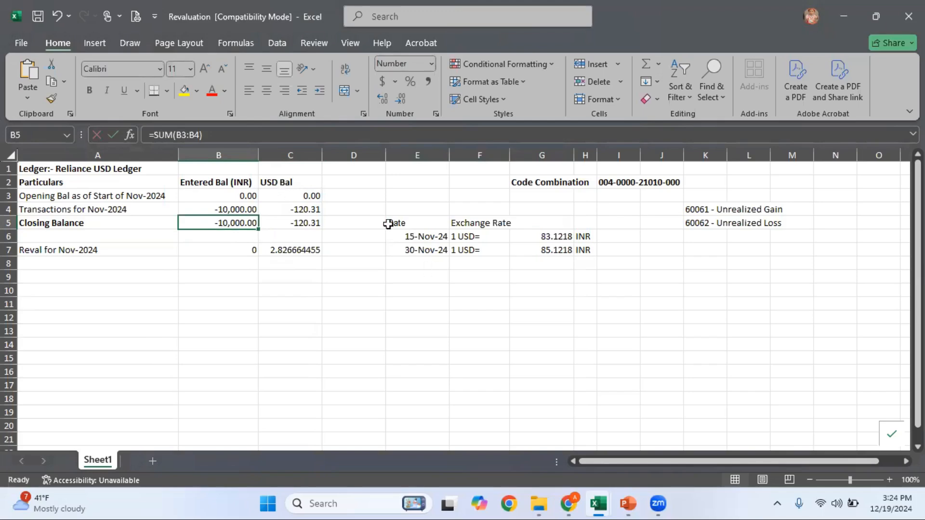
pyautogui.click(563, 250)
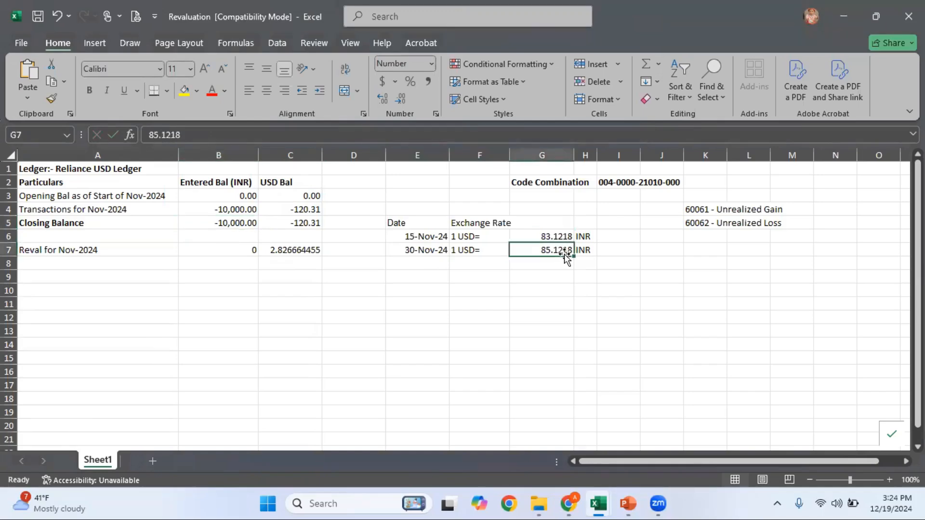
# Enter =B5/G7 in C10 to convert the INR closing balance at the 30-Nov rate (-117.4787187)
pyautogui.click(284, 291)
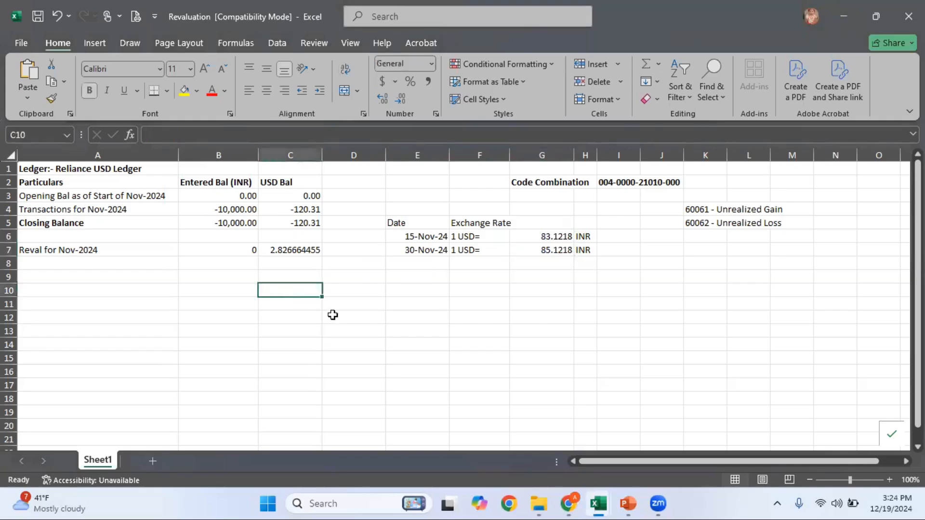
pyautogui.write('=')
pyautogui.click(228, 223)
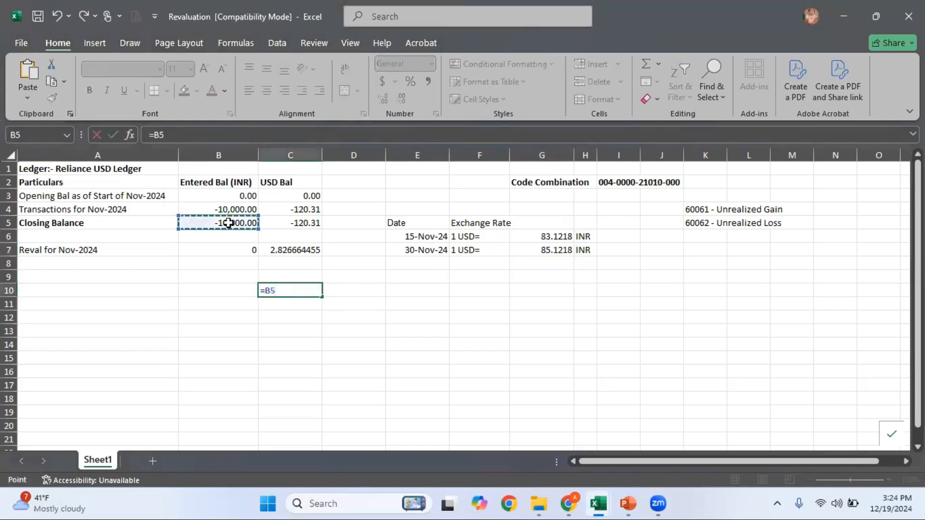
pyautogui.write('.')
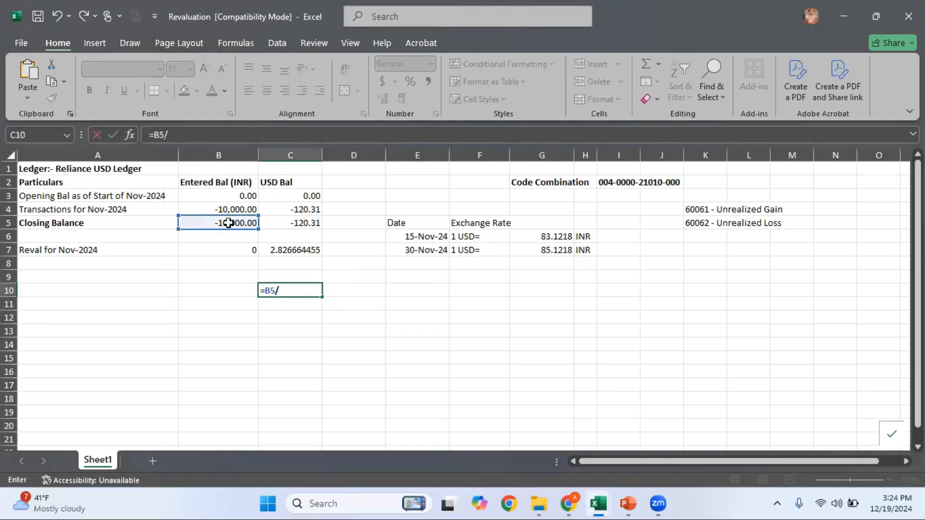
pyautogui.click(557, 250)
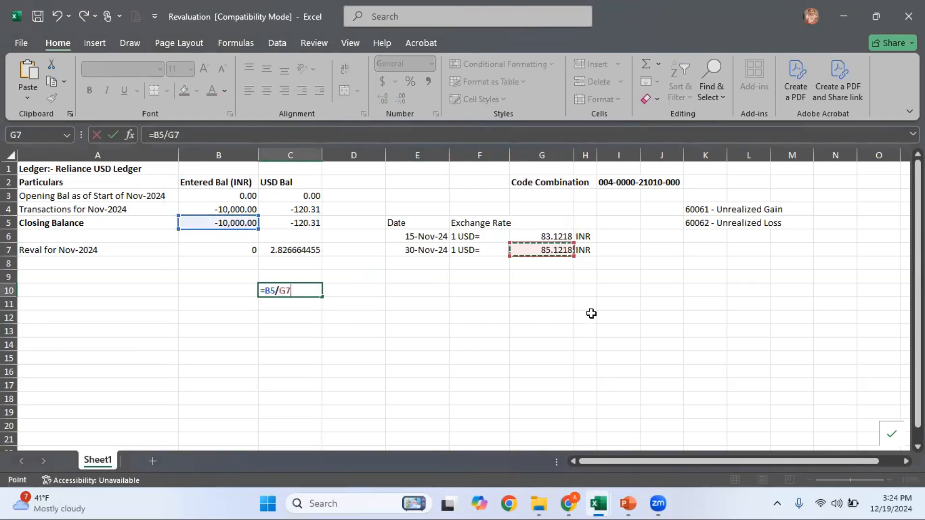
pyautogui.press('Return')
pyautogui.press('Up')
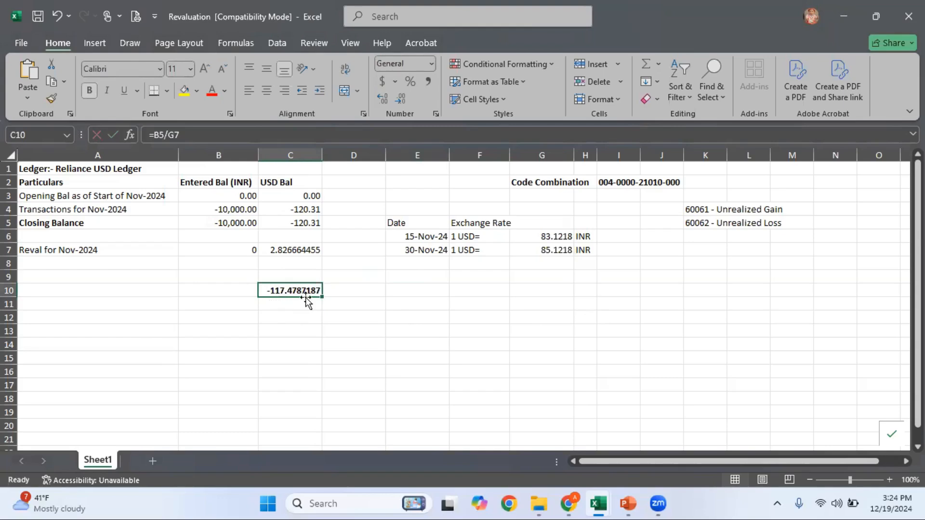
pyautogui.click(309, 223)
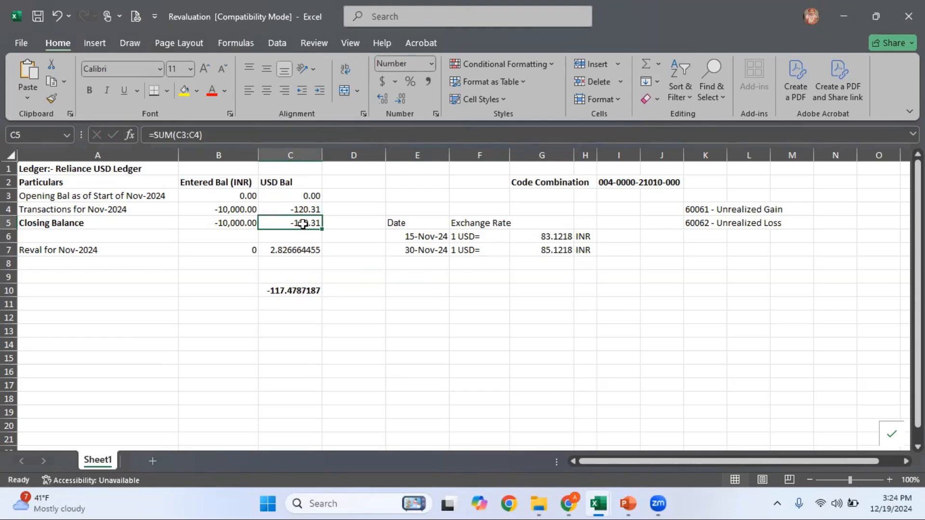
# Test the 2.832 gain with =120.31-117.47 in D10, clear it, and return to Manage Journals
pyautogui.click(364, 293)
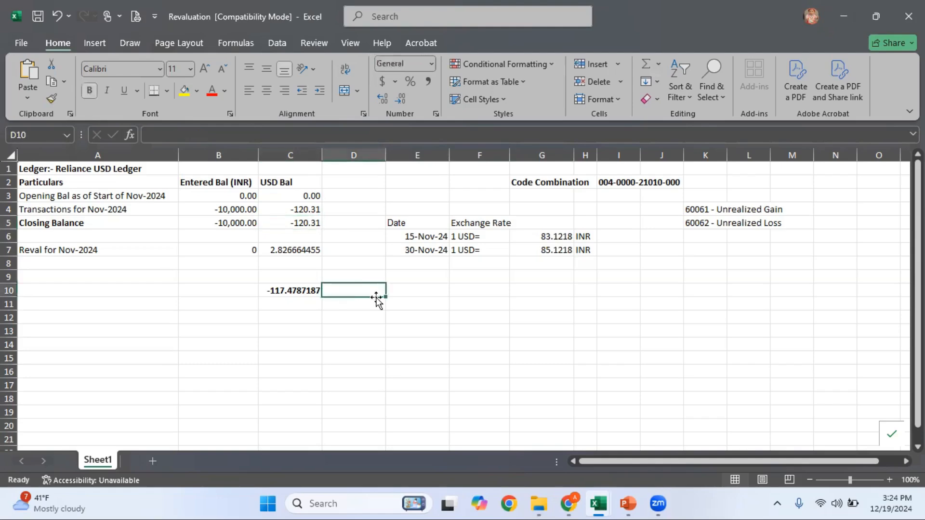
pyautogui.write('=120.')
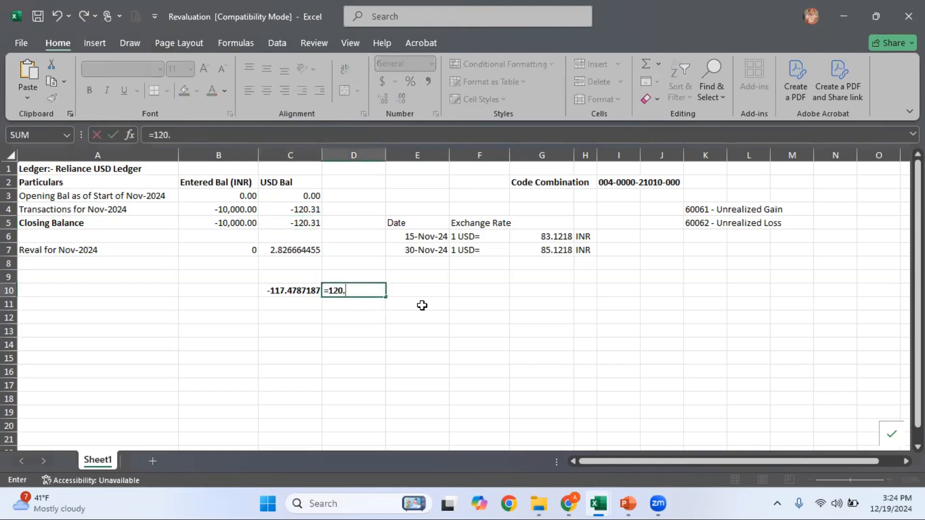
pyautogui.write('31-117.47')
pyautogui.press('Return')
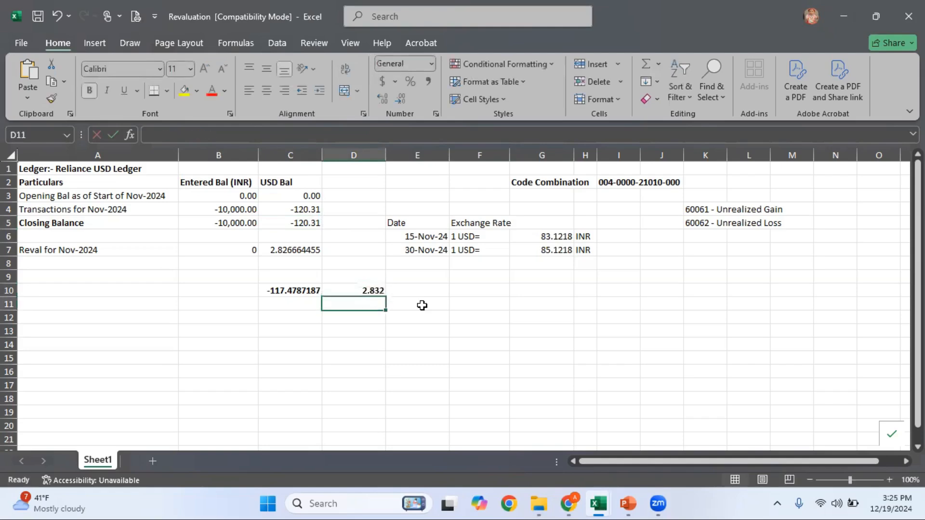
pyautogui.press('Up')
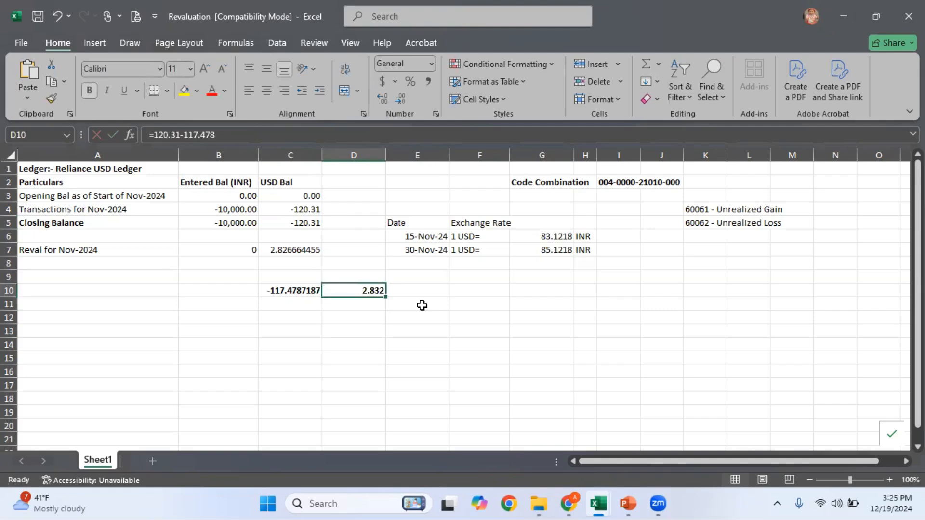
pyautogui.press('Delete')
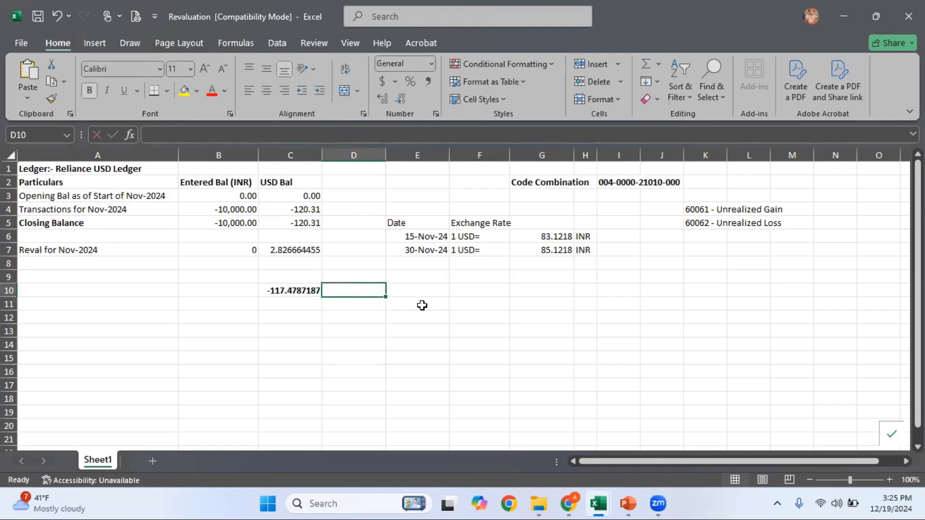
pyautogui.moveTo(568, 504)
pyautogui.click(559, 452)
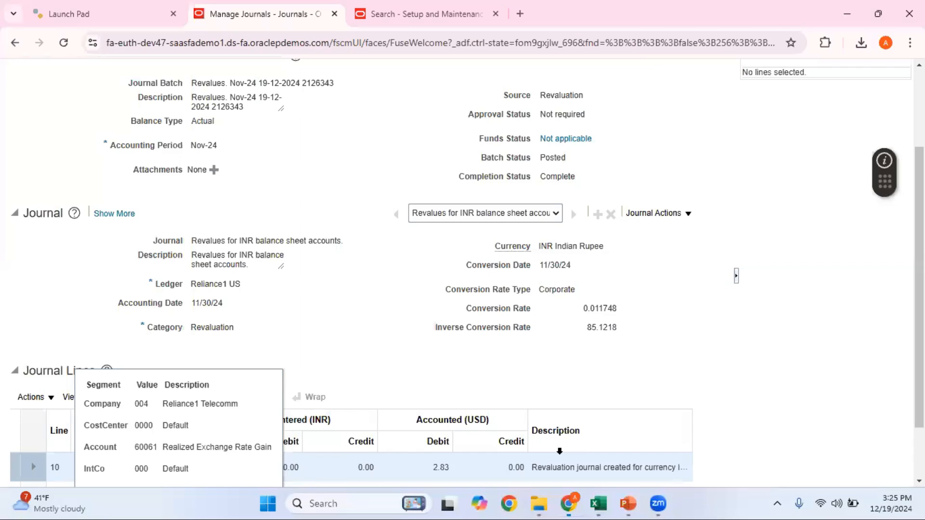
# Review both journal lines' 2.83 USD debit and credit, then go back to C10 in the workbook
pyautogui.scroll(-1, 403, 340)
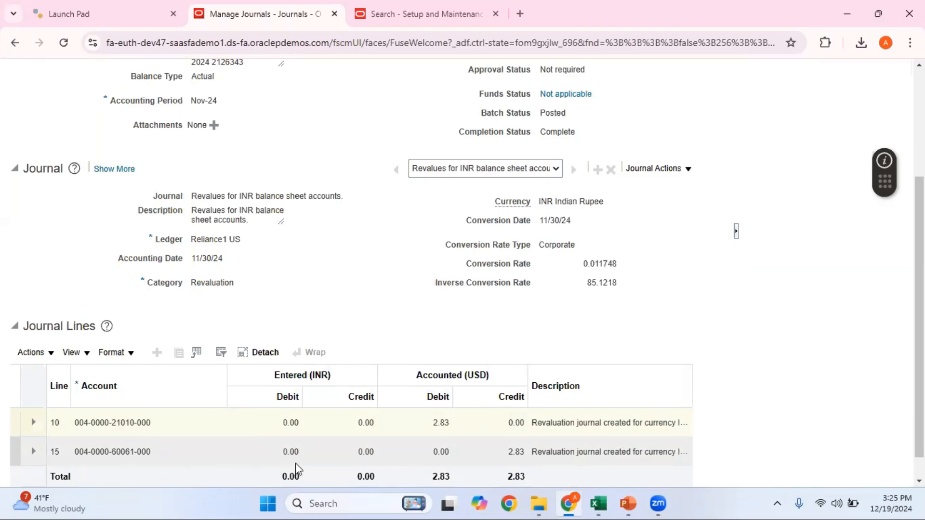
pyautogui.hotkey('alt', 'Tab')
pyautogui.click(291, 293)
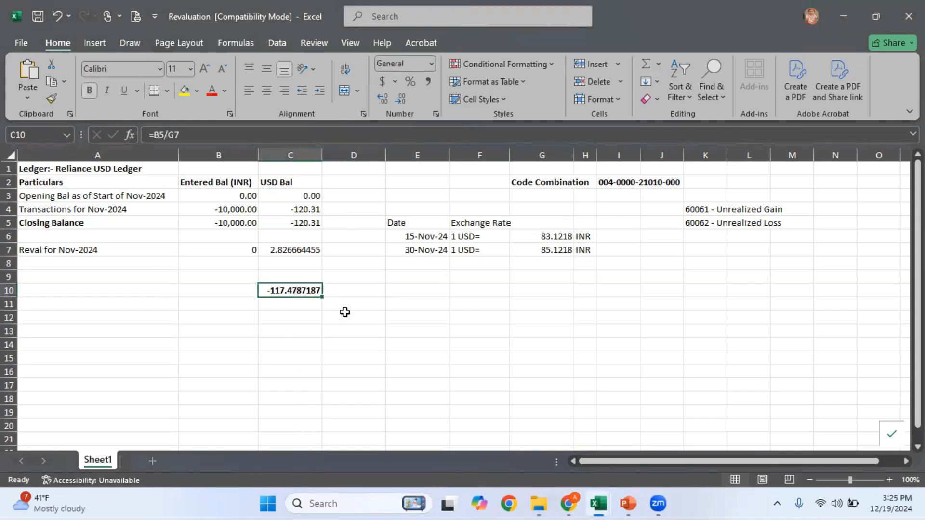
# Overwrite C10 with the value 125, then glance at the Oracle journal and return to Excel
pyautogui.write('125')
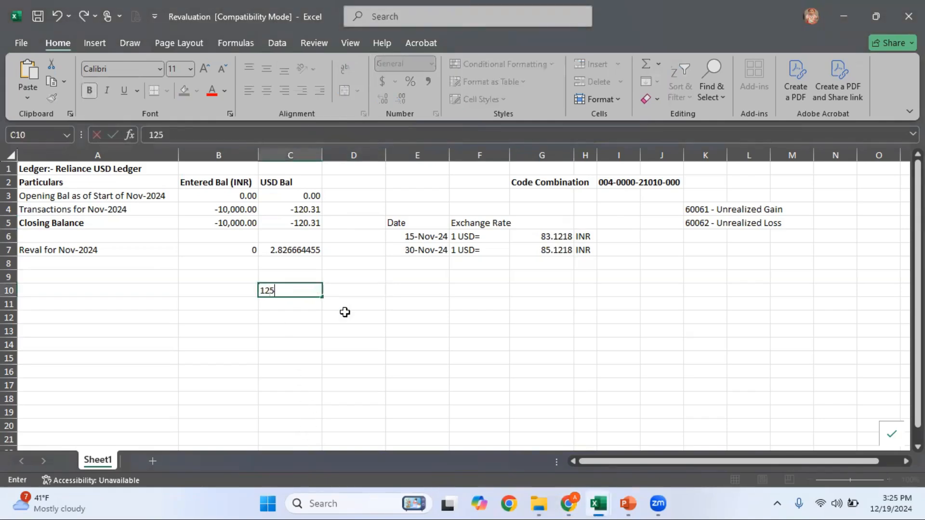
pyautogui.click(355, 289)
pyautogui.hotkey('alt', 'Tab')
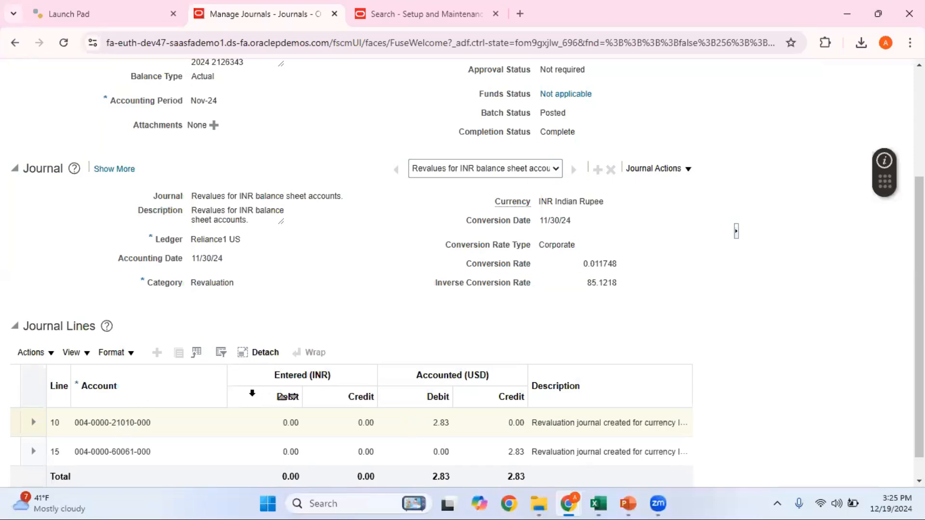
pyautogui.hotkey('alt', 'Tab')
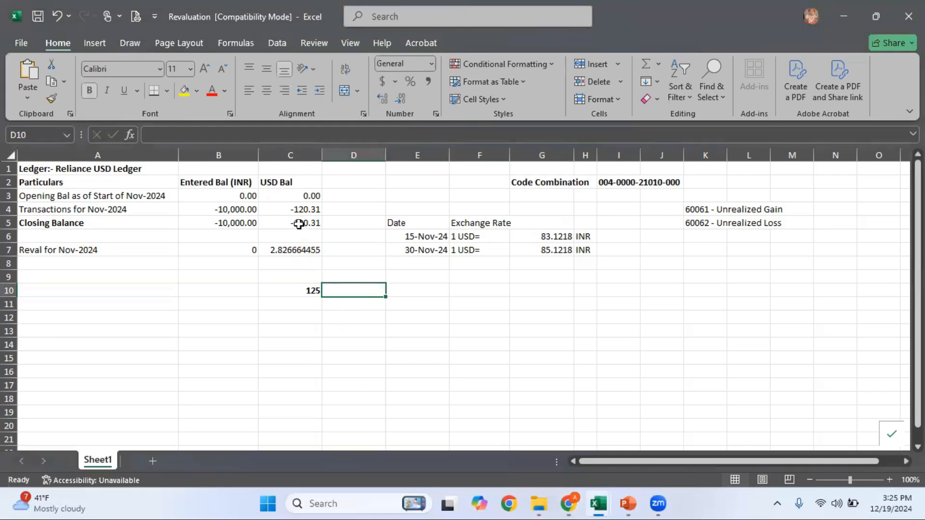
pyautogui.click(311, 290)
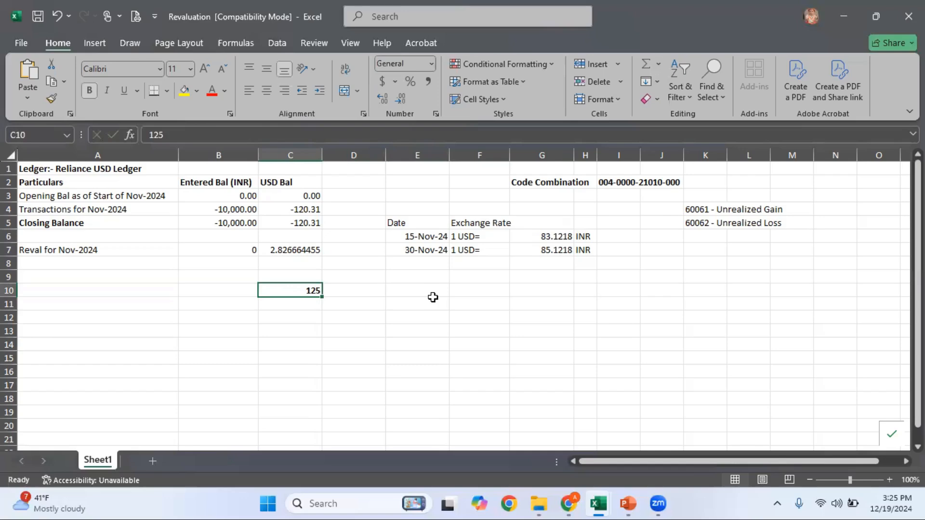
pyautogui.click(657, 68)
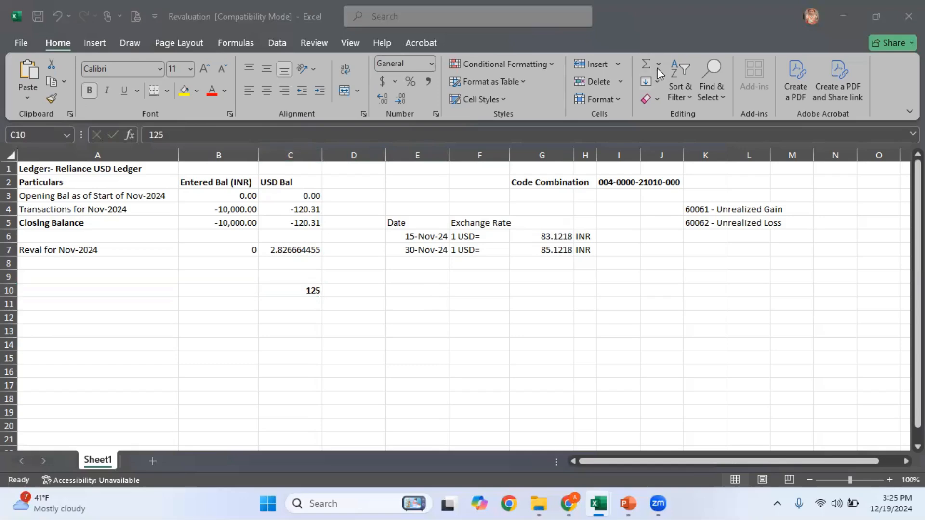